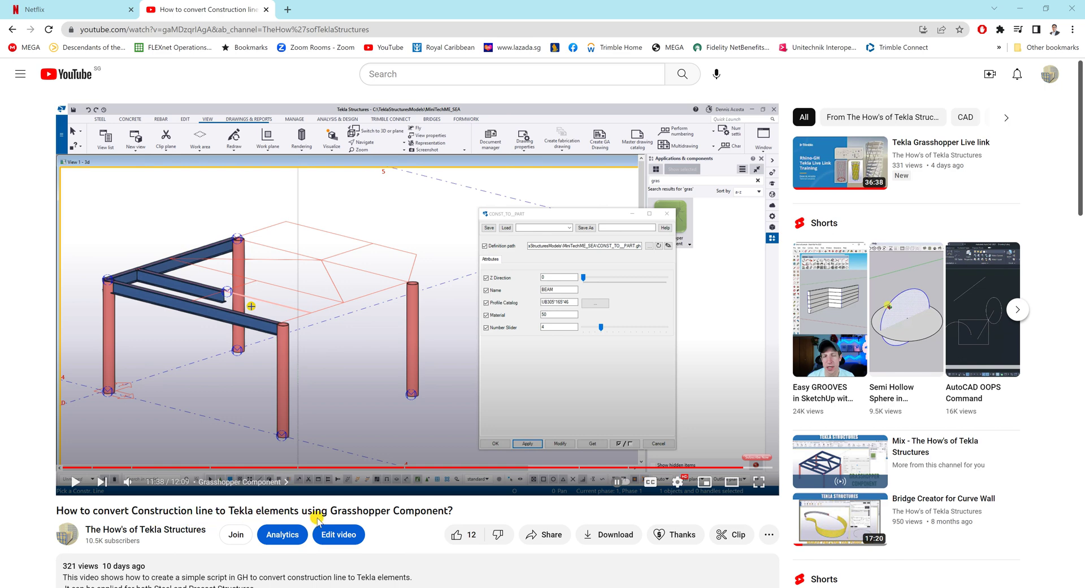
Step: Review the viewer comments under the construction line video, and switch to the Grasshopper and Tekla Structures windows
scroll(318, 519, down, 7)
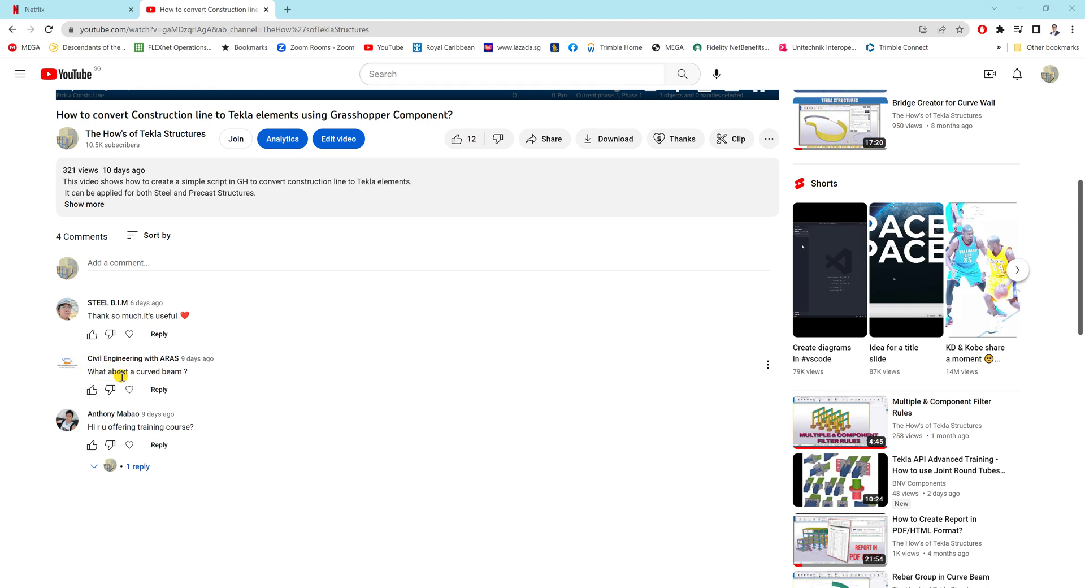
scroll(326, 375, up, 4)
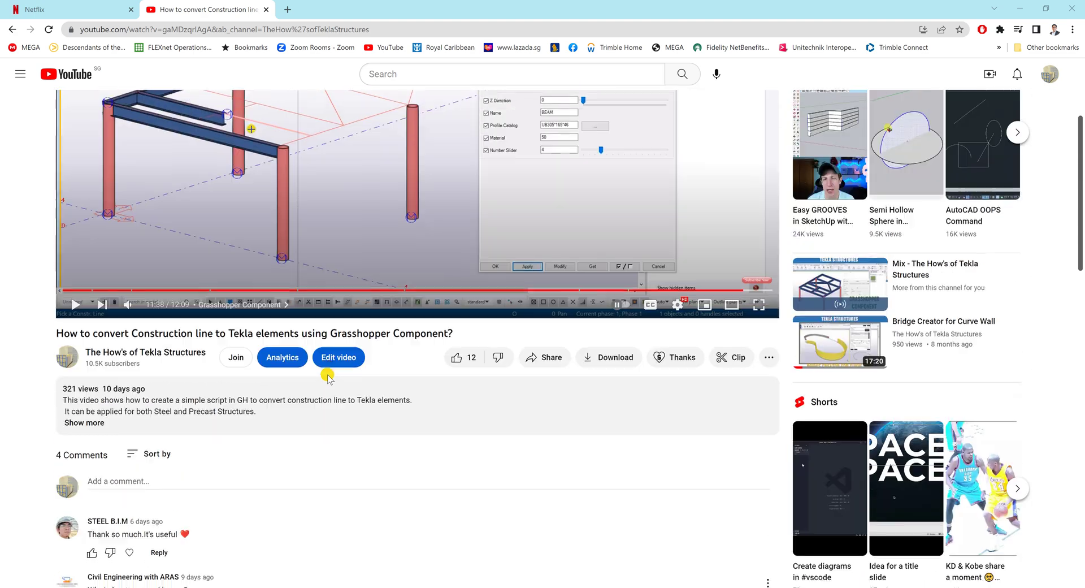
scroll(327, 378, up, 3)
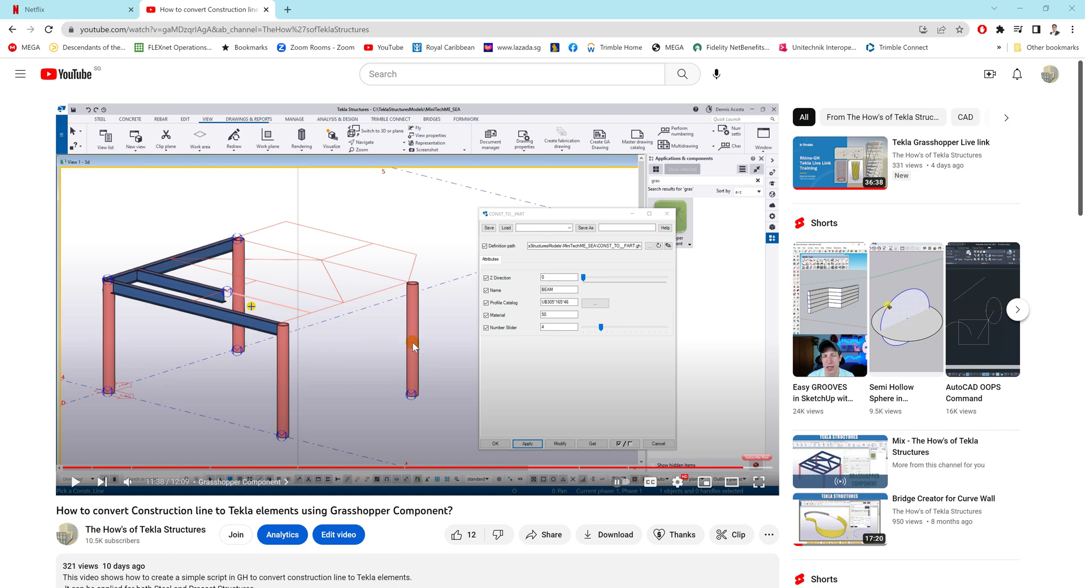
click(1020, 10)
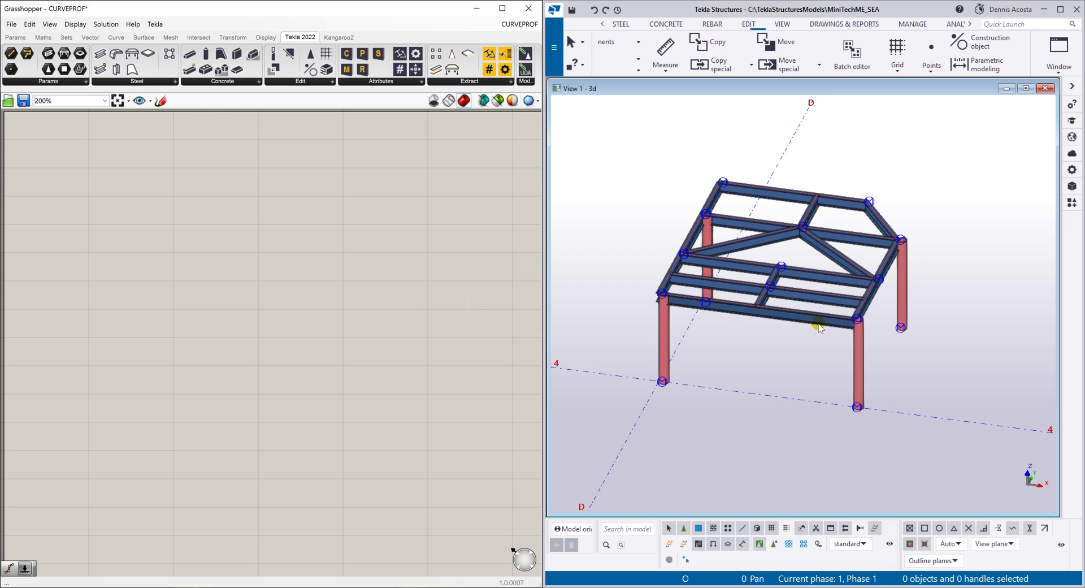
Step: Change the Tekla model view to plan, framing the empty bay between gridlines D–E and 3–4
scroll(817, 327, down, 2)
scroll(818, 329, up, 2)
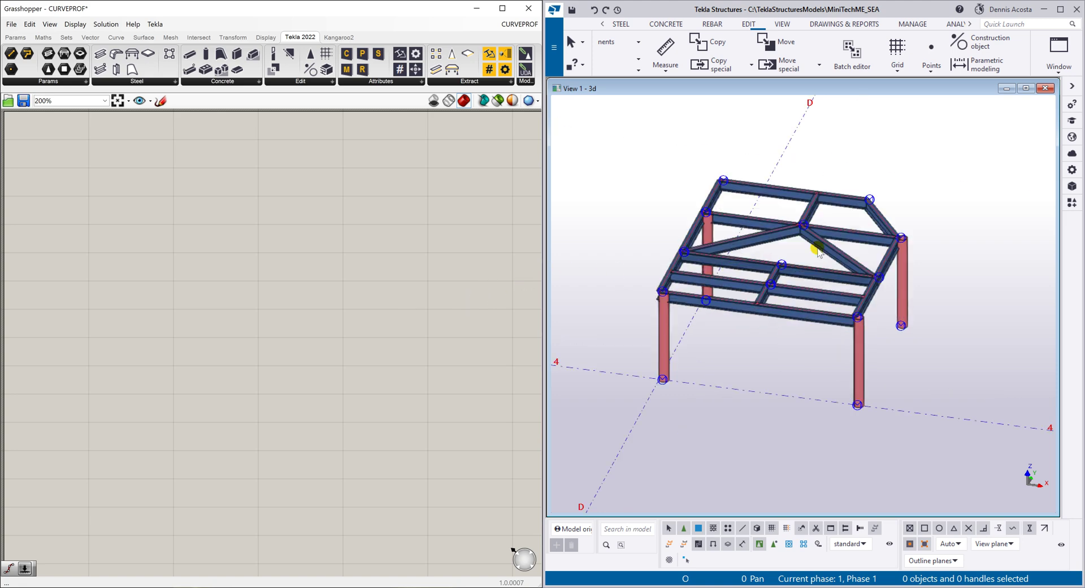
scroll(799, 319, down, 4)
scroll(798, 315, up, 3)
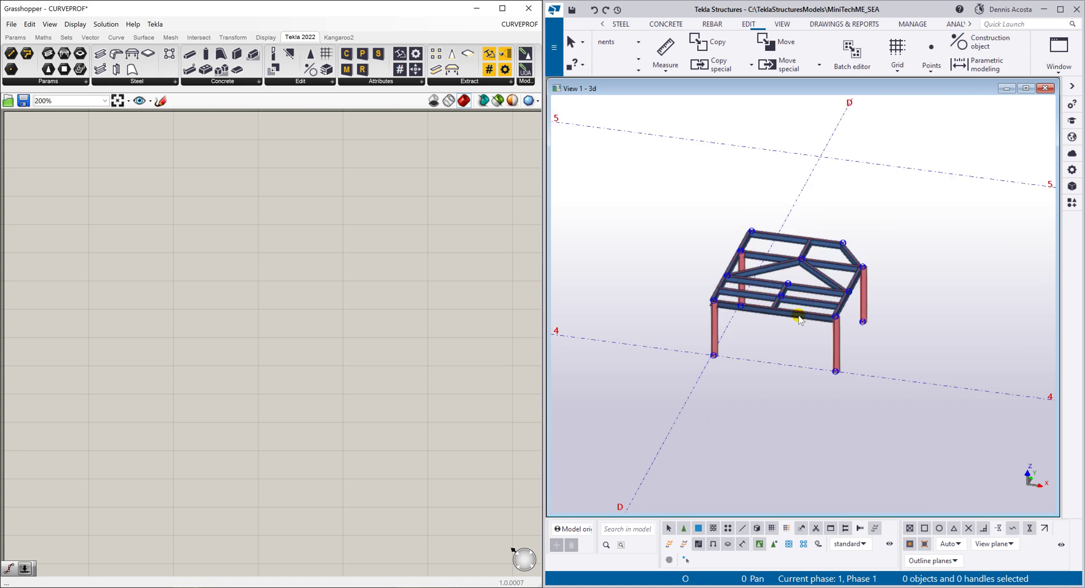
middle_drag(865, 396, 775, 273)
scroll(774, 272, down, 3)
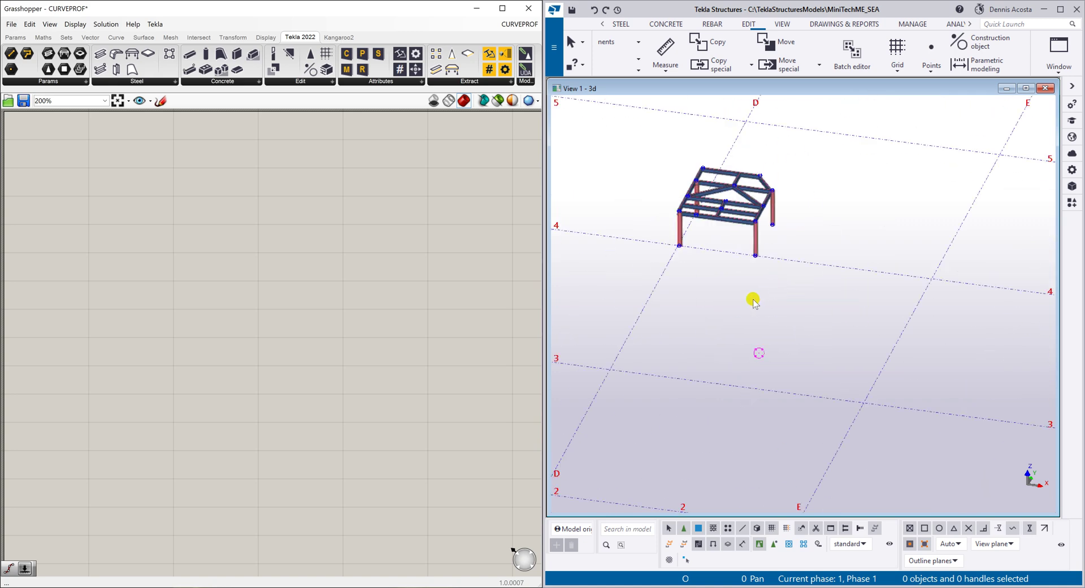
key(ctrl+p)
scroll(817, 317, up, 4)
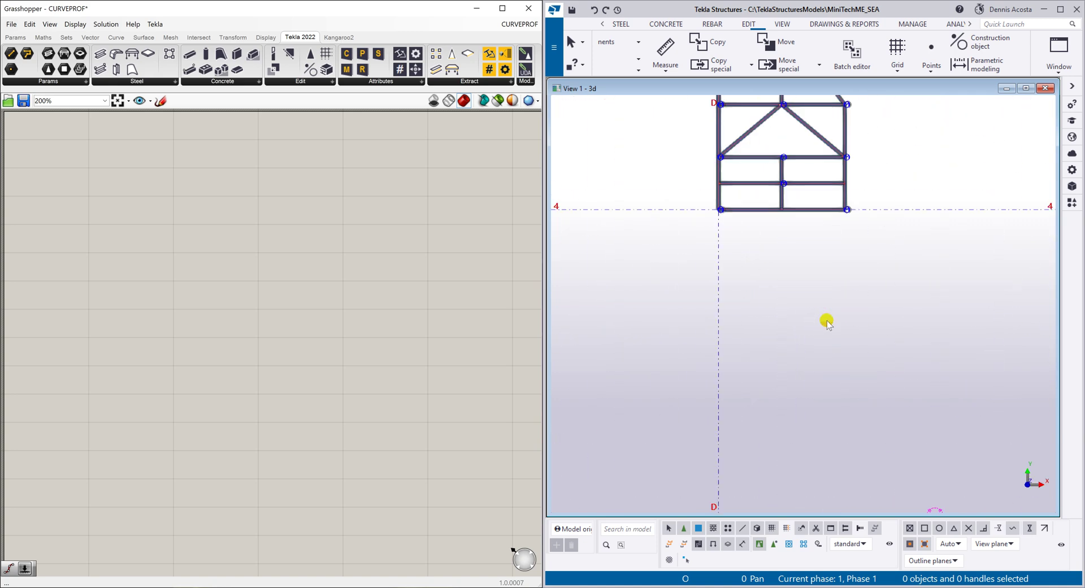
scroll(714, 274, down, 1)
middle_drag(853, 317, 702, 280)
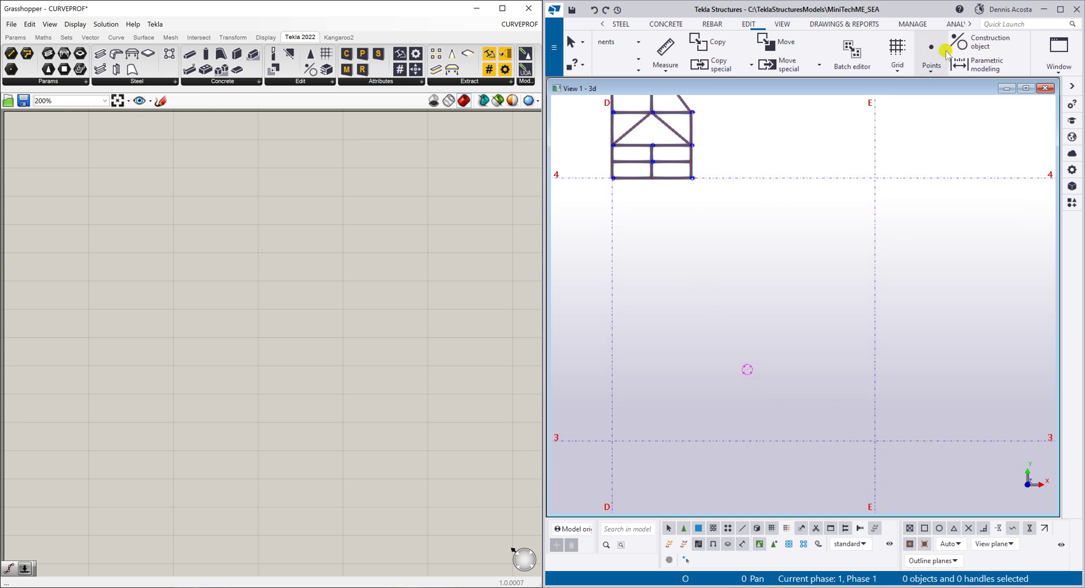
Step: Draw a construction arc by centre, start and end points between gridlines D–E and 3–4, radius about 9000 mm and angle about 91°
click(982, 49)
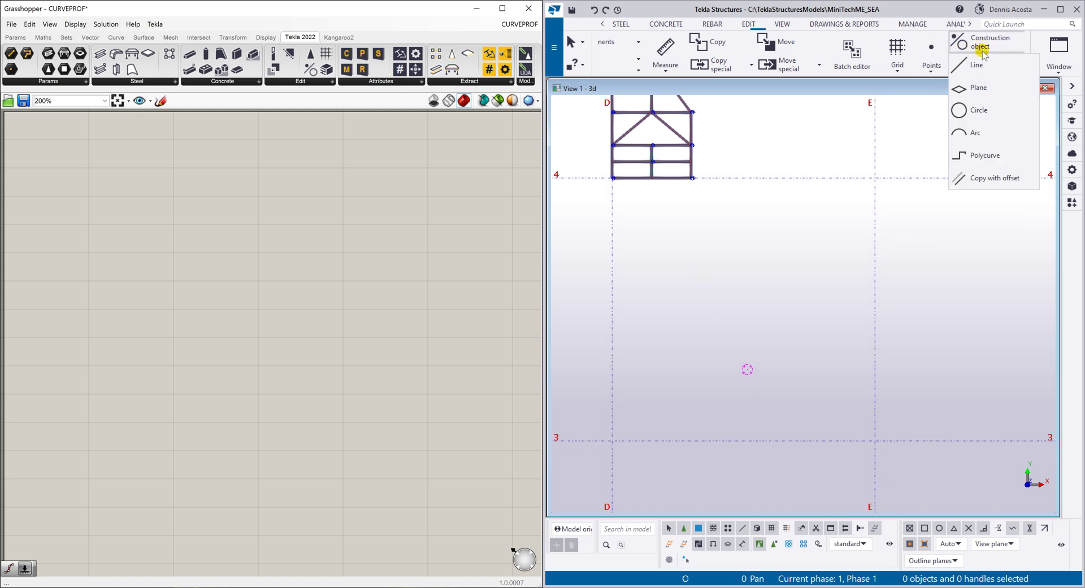
click(976, 134)
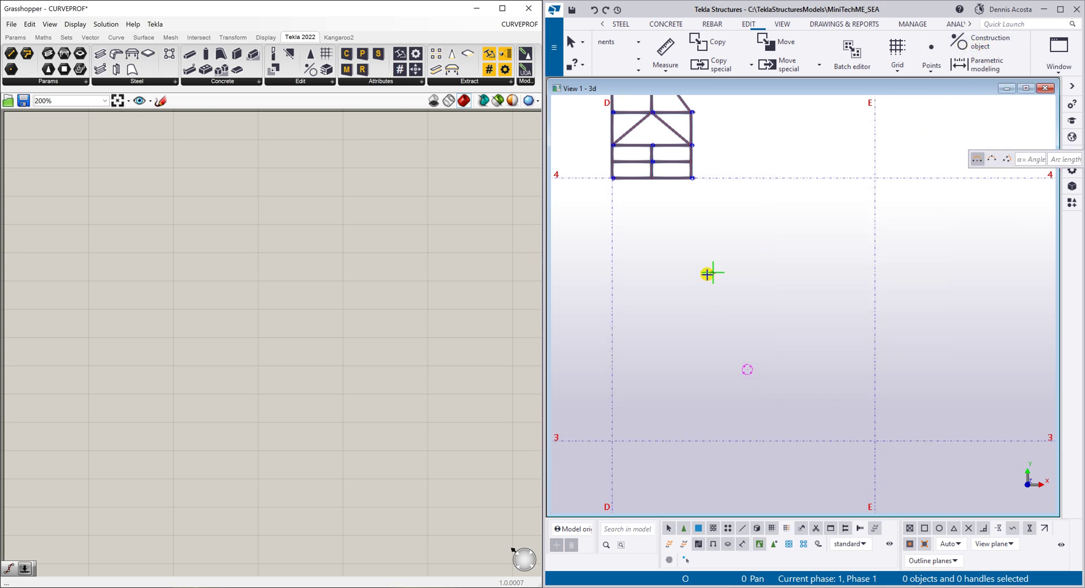
click(730, 356)
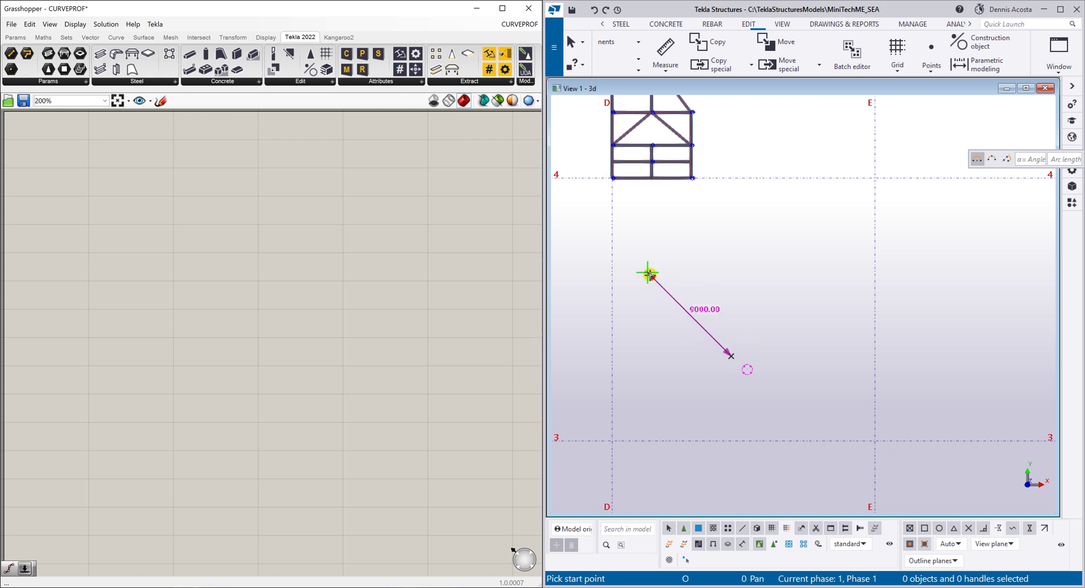
click(647, 272)
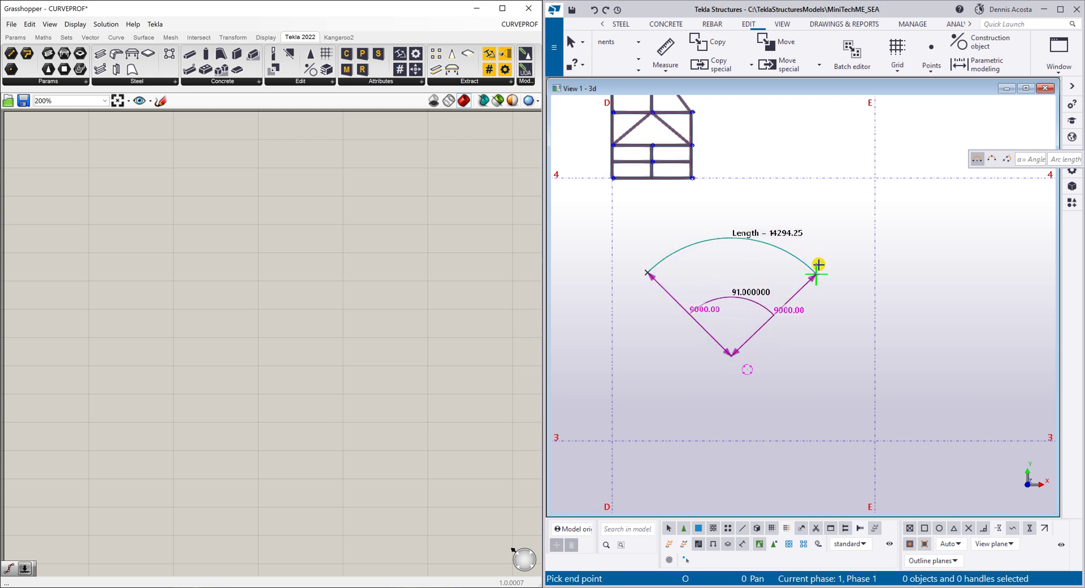
click(818, 265)
right_click(831, 221)
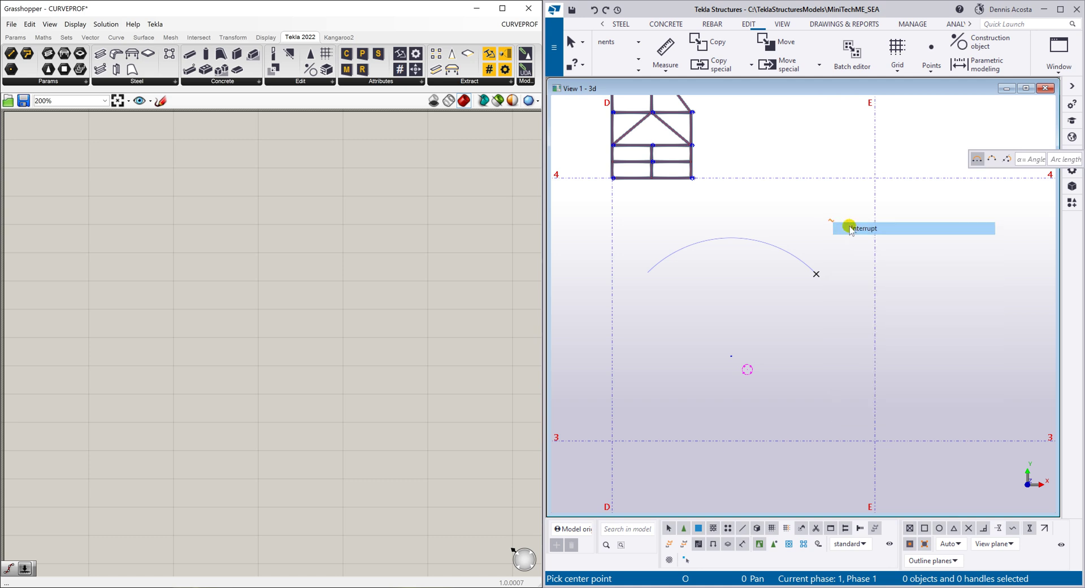
click(850, 227)
scroll(758, 258, up, 4)
click(757, 219)
scroll(757, 218, down, 4)
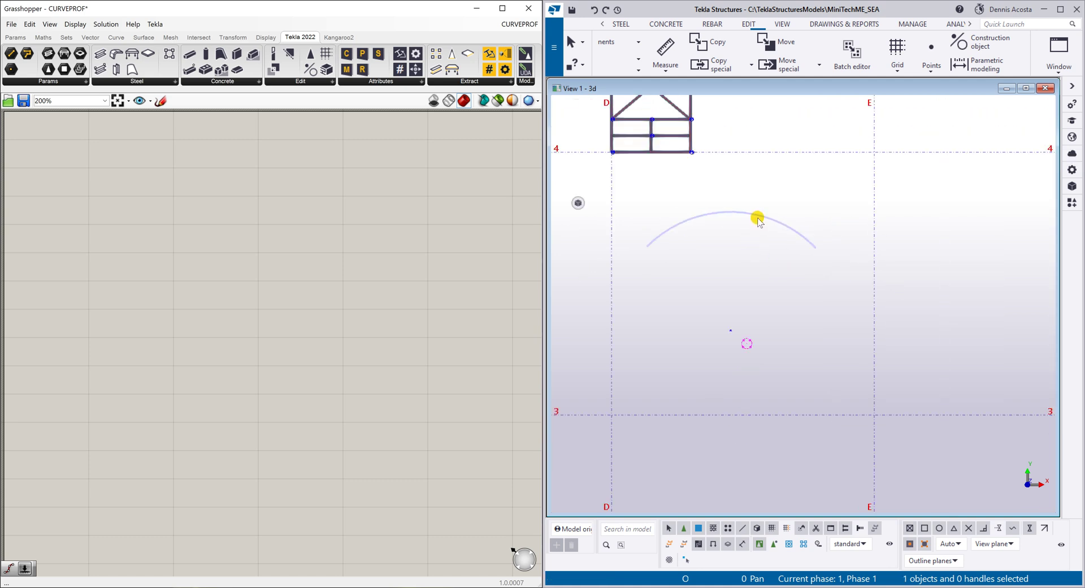
Step: Draw an S-shaped construction polycurve of two tangent arcs between gridlines E and F, rising across gridline 4
middle_drag(813, 234, 679, 252)
click(981, 41)
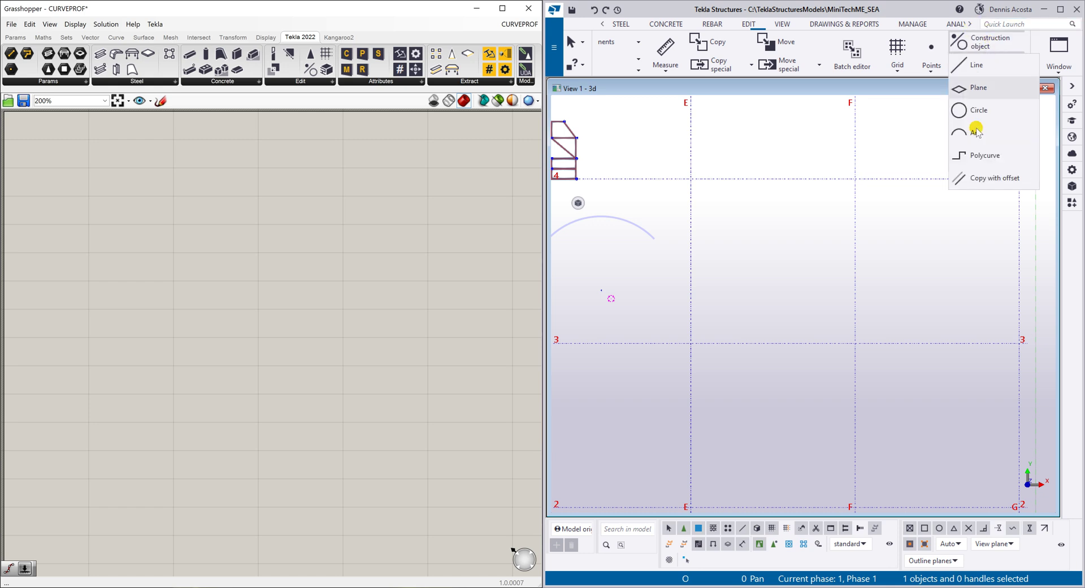
click(977, 157)
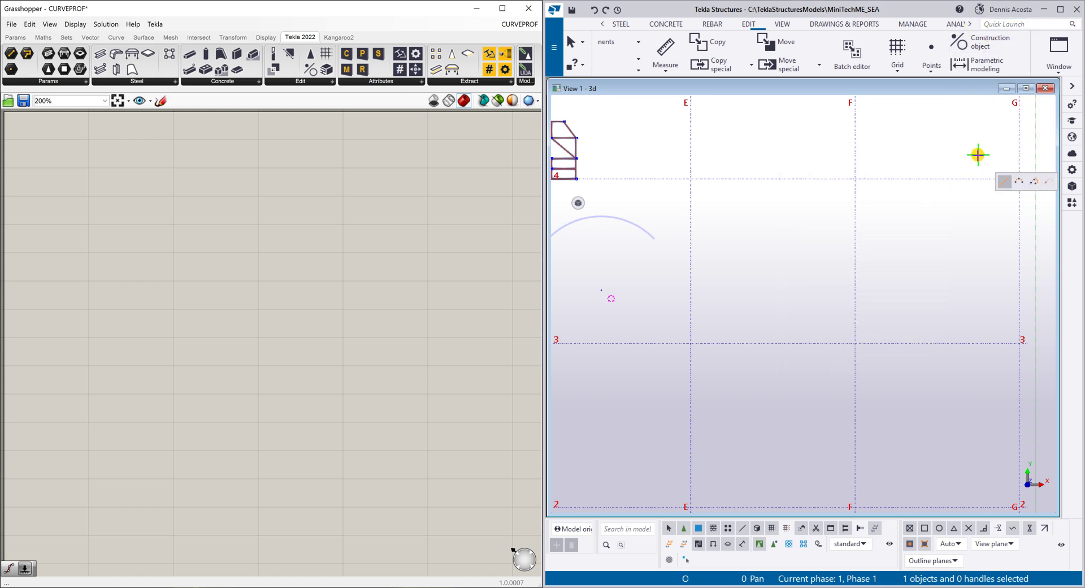
click(1035, 182)
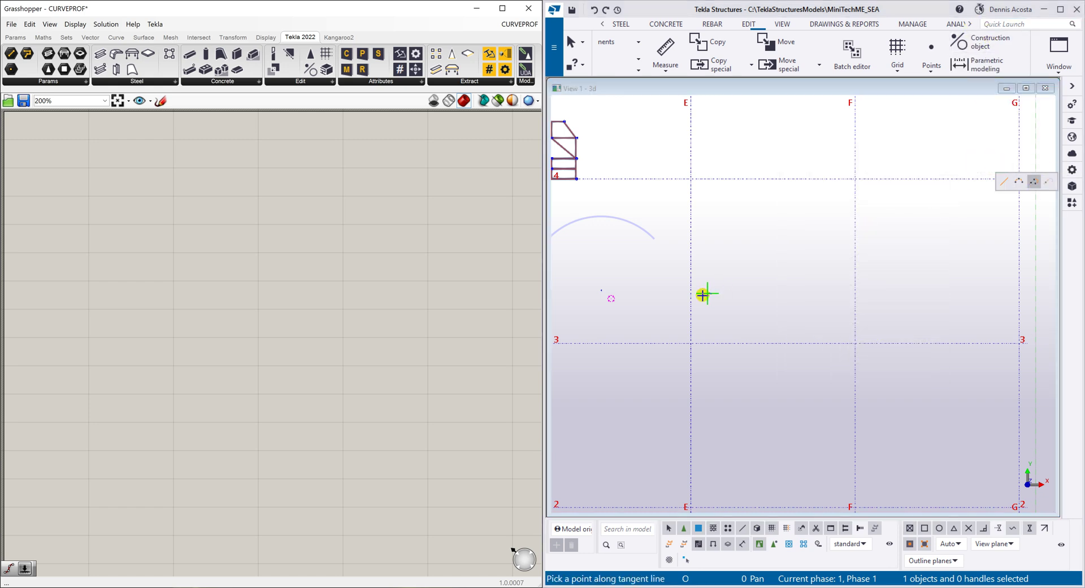
click(665, 312)
click(705, 300)
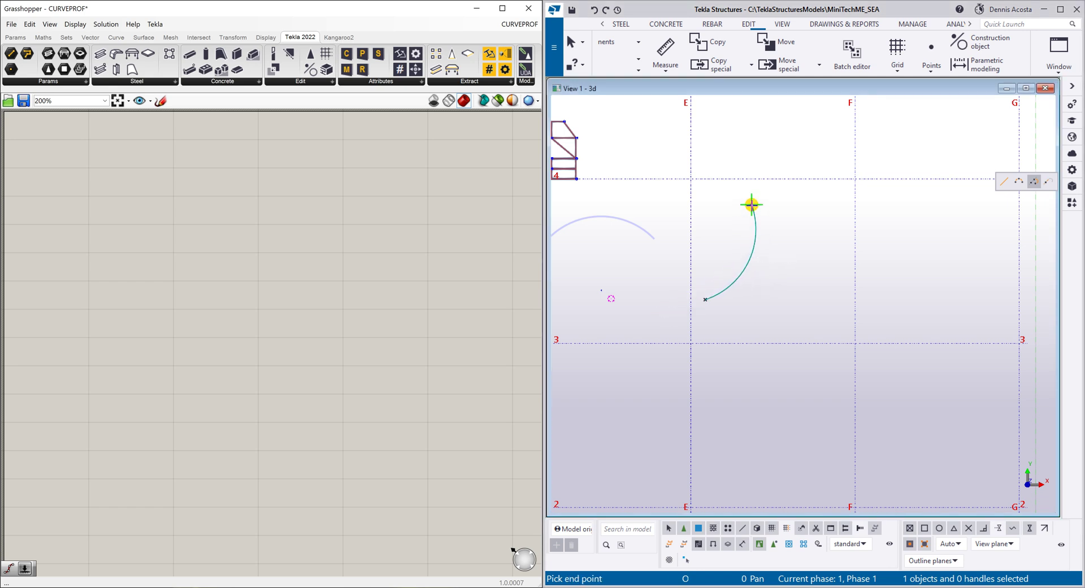
click(752, 204)
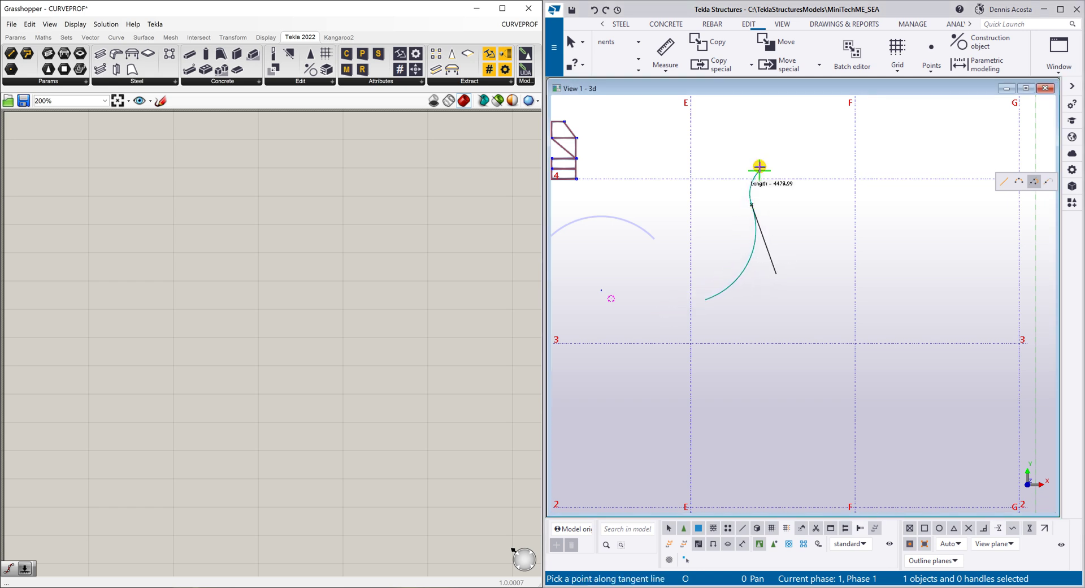
click(800, 127)
middle_click(804, 132)
right_click(812, 204)
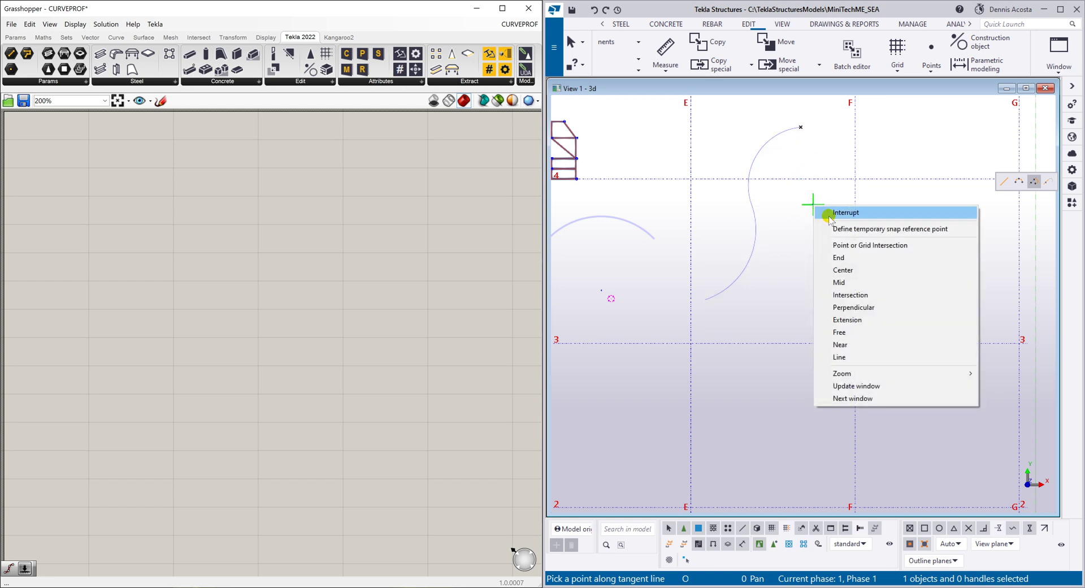
click(830, 211)
Step: Return the model view from plan to a 3D angle with the construction arc and polycurve both in frame
middle_drag(663, 252, 724, 259)
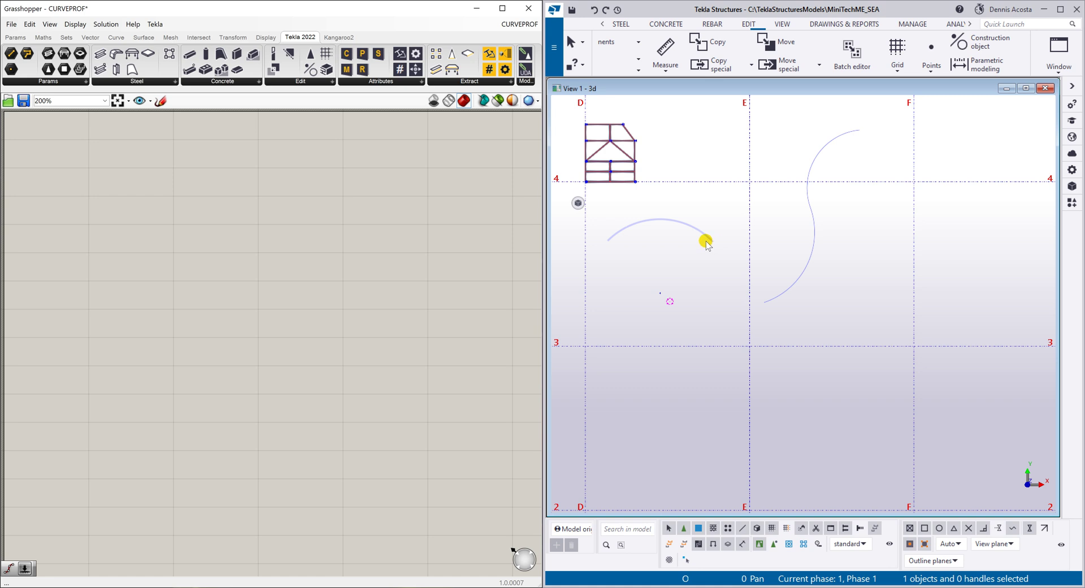
mouse_move(706, 240)
middle_down()
mouse_move(733, 249)
mouse_move(713, 257)
middle_up()
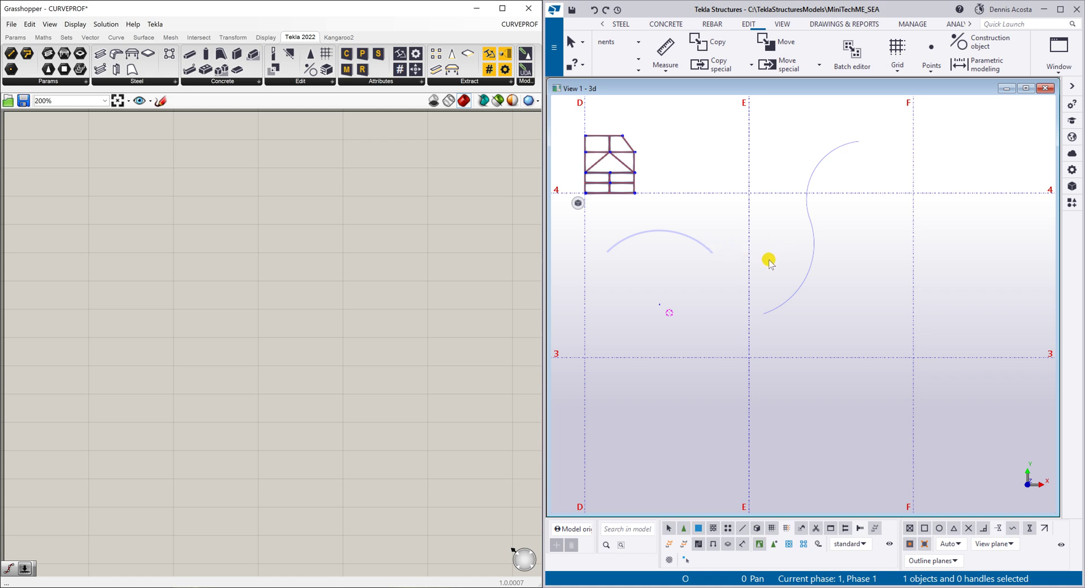
scroll(706, 237, up, 3)
scroll(765, 254, down, 2)
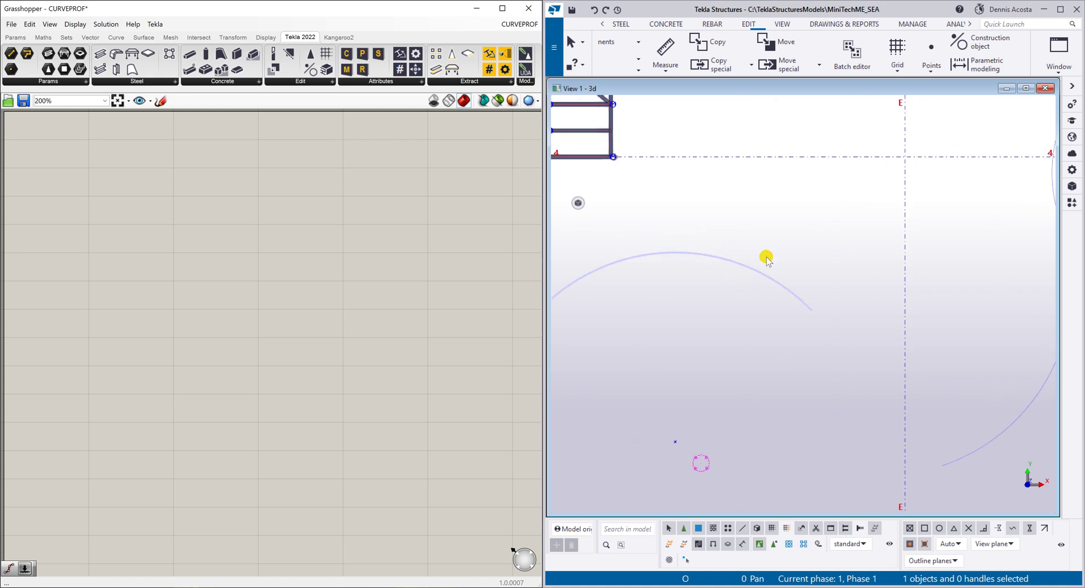
middle_drag(829, 280, 798, 293)
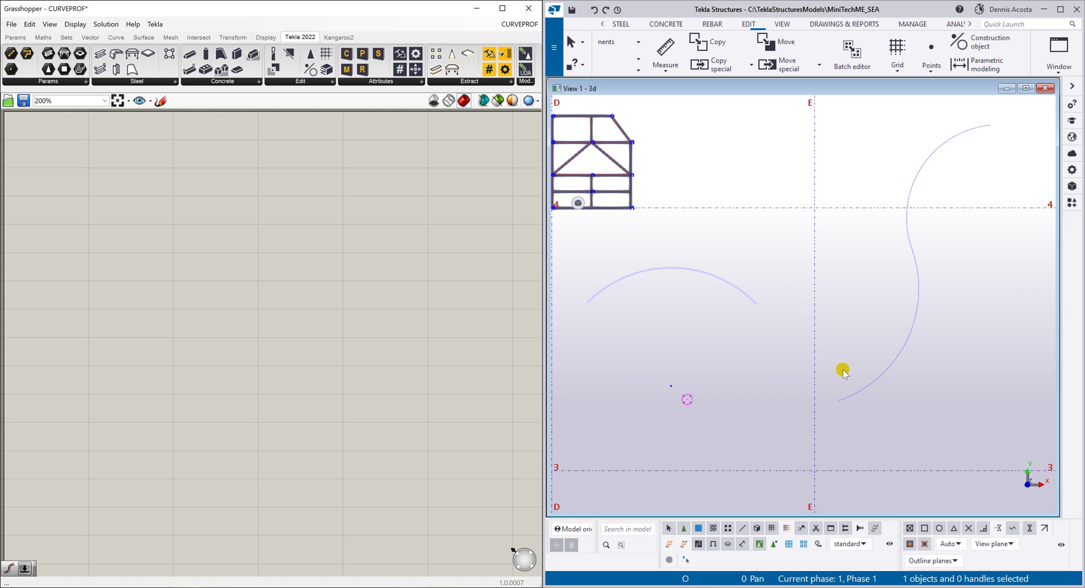
ctrl+middle_drag(842, 368, 850, 278)
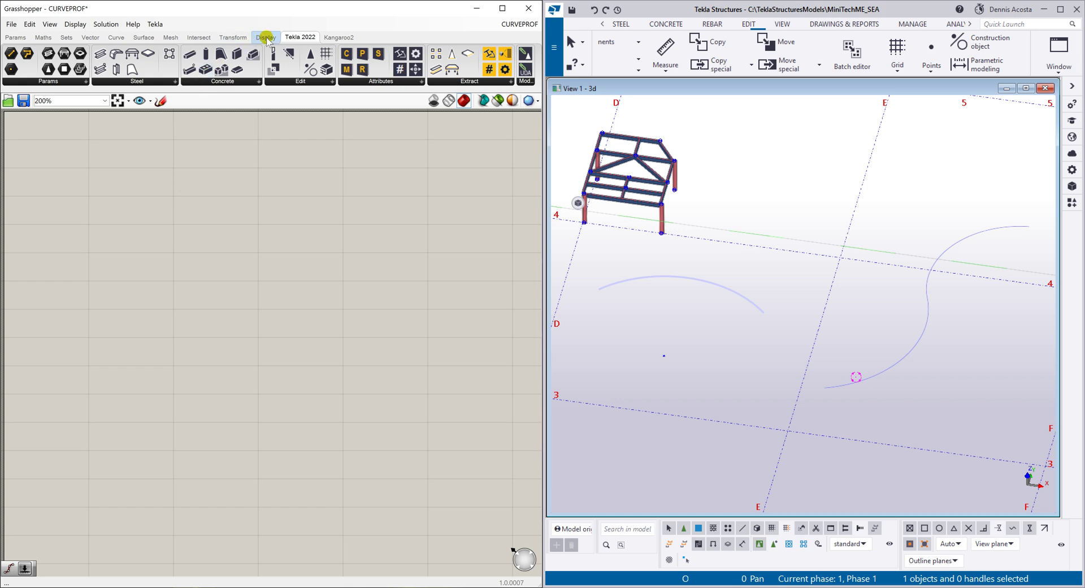
Step: Place a Tekla Constr. Arc parameter on the Grasshopper canvas and select the construction arc in the Tekla model
mouse_move(298, 40)
click(87, 82)
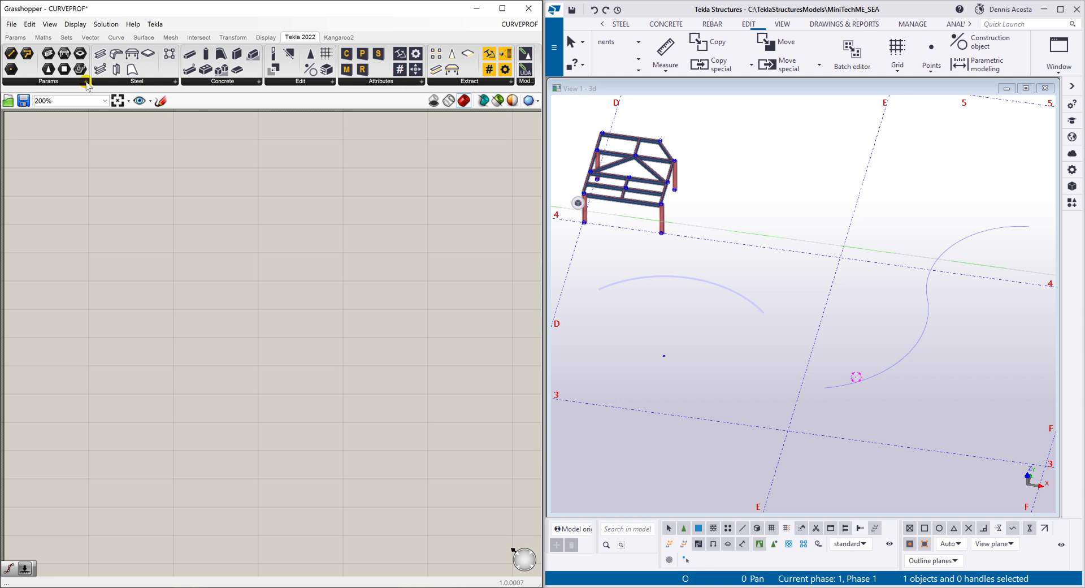
click(86, 81)
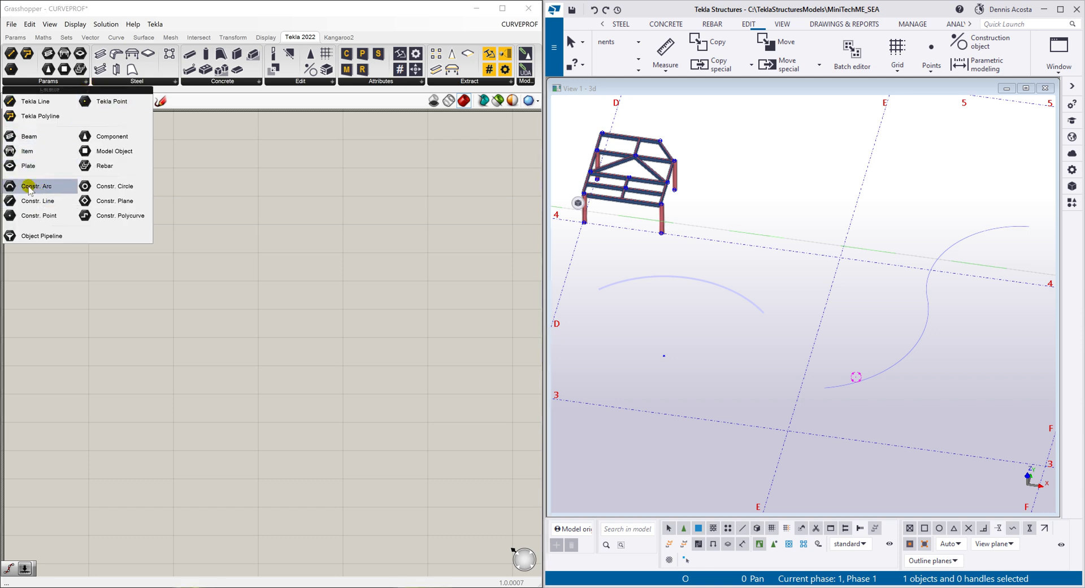
drag(29, 189, 160, 223)
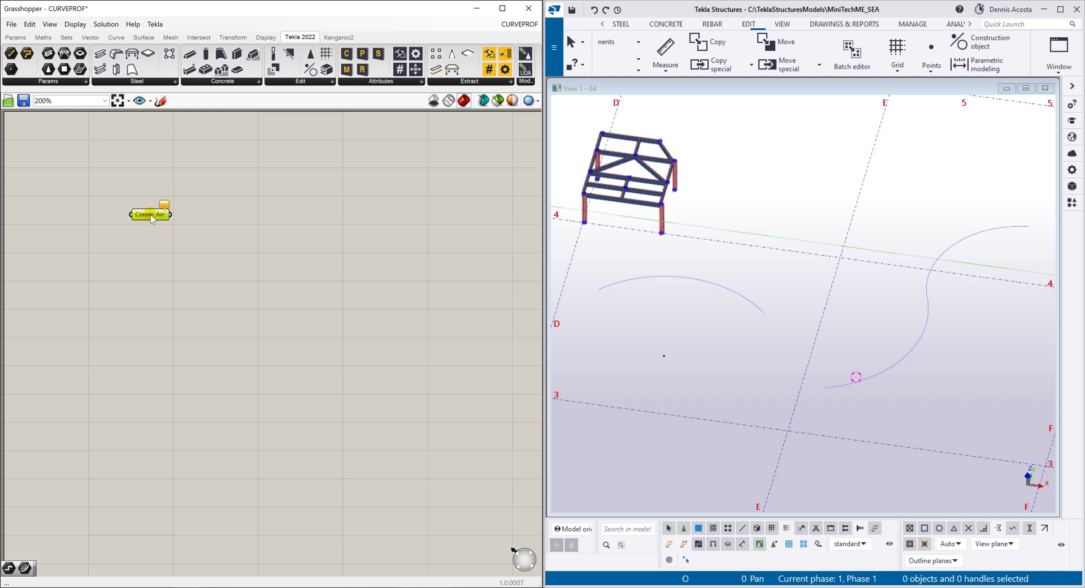
click(718, 287)
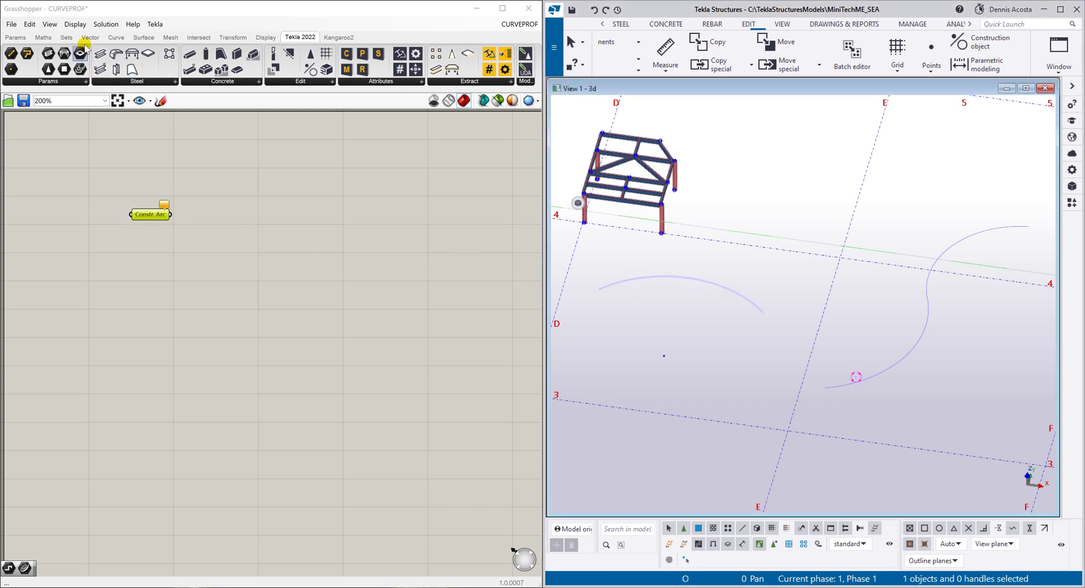
Step: Place a Constr. Polycurve parameter below Constr. Arc on the canvas and pick out the S-shaped polycurve in the Tekla model
click(82, 81)
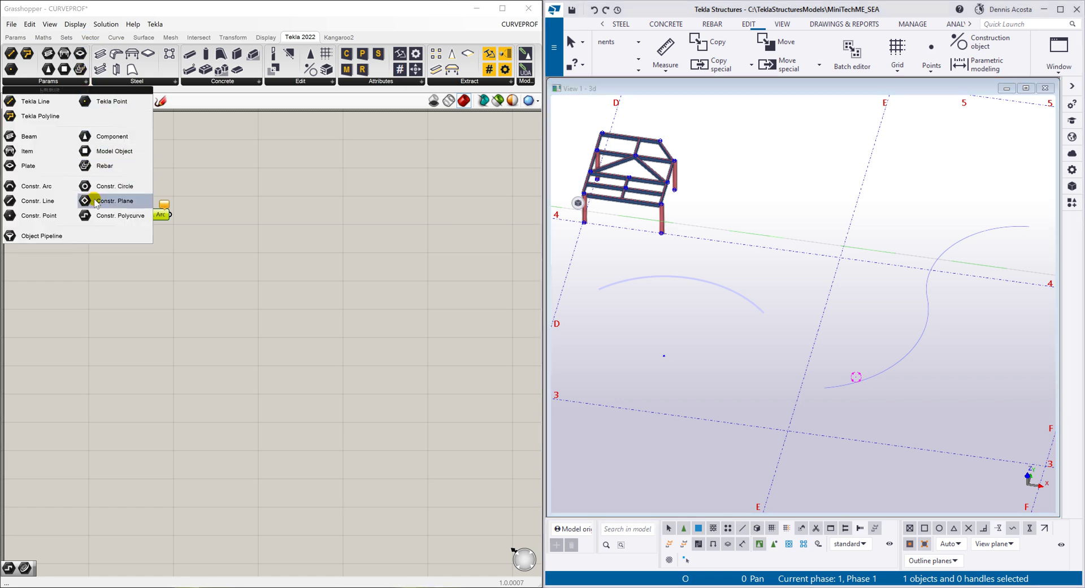
drag(99, 217, 150, 280)
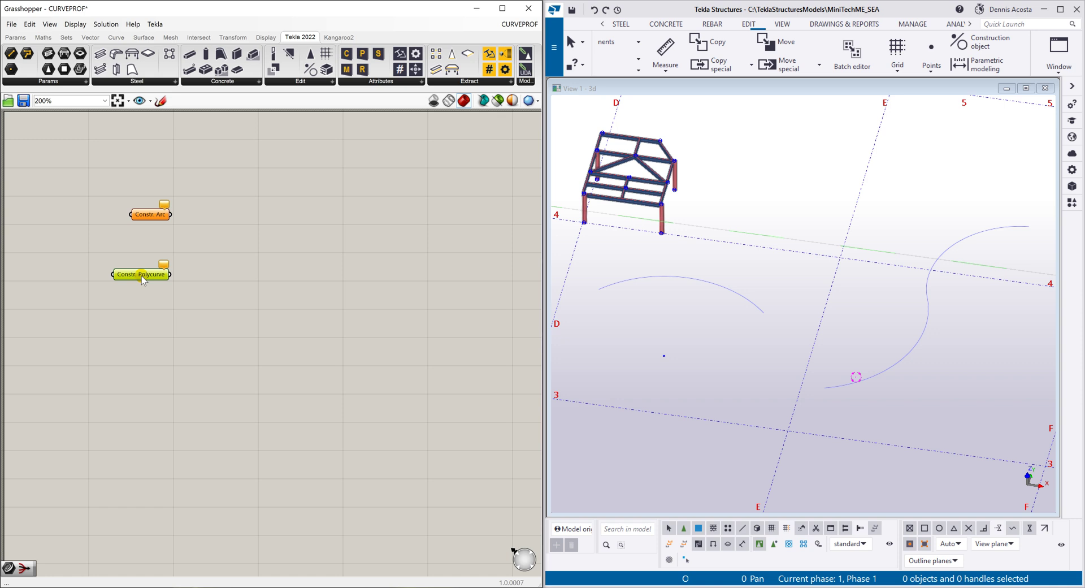
click(911, 353)
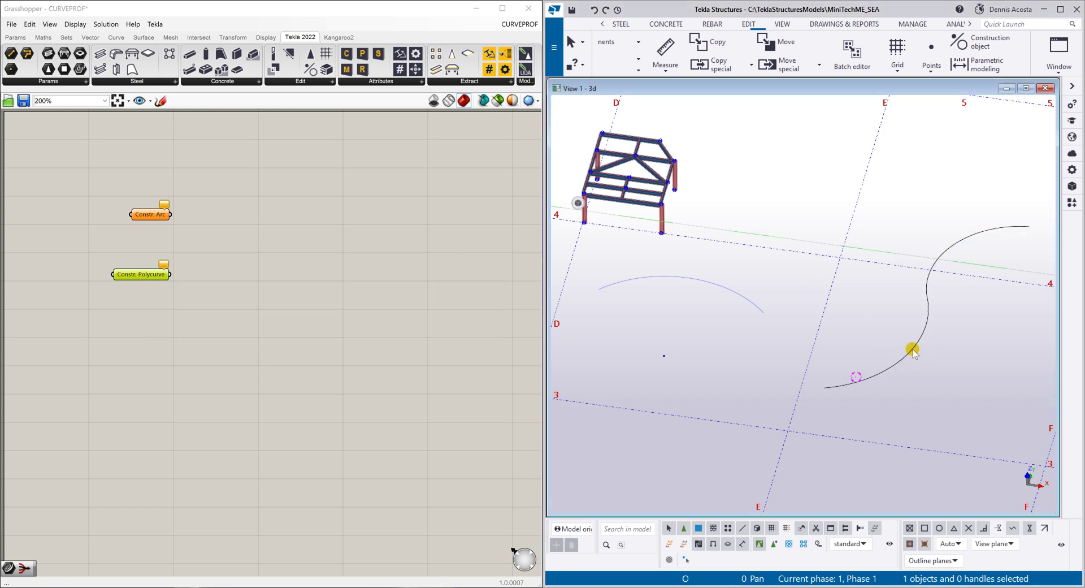
click(369, 231)
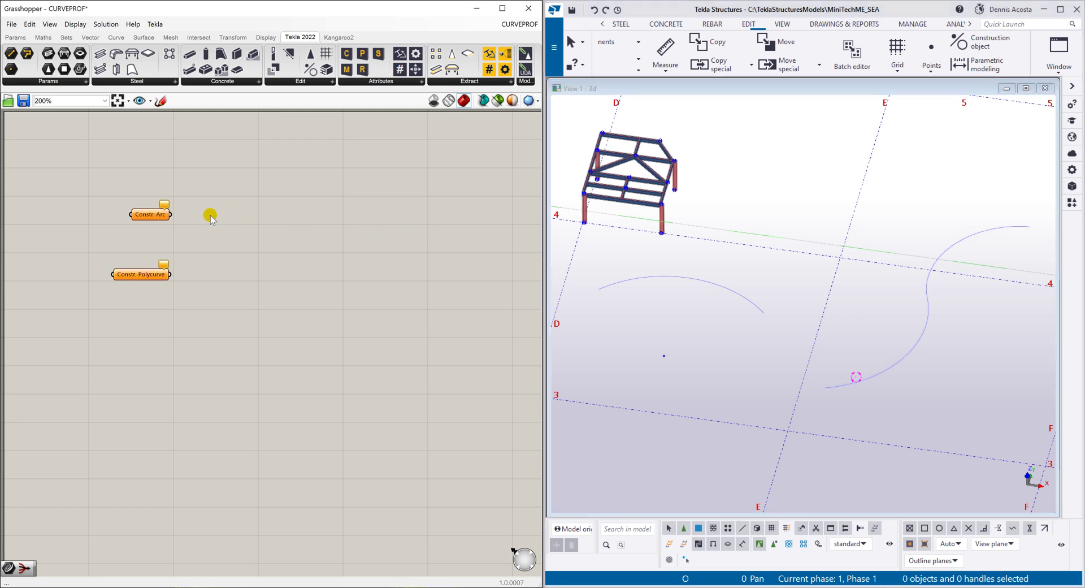
Step: Set the Constr. Arc parameter to reference the single construction arc between gridlines D and E in the Tekla model
click(151, 216)
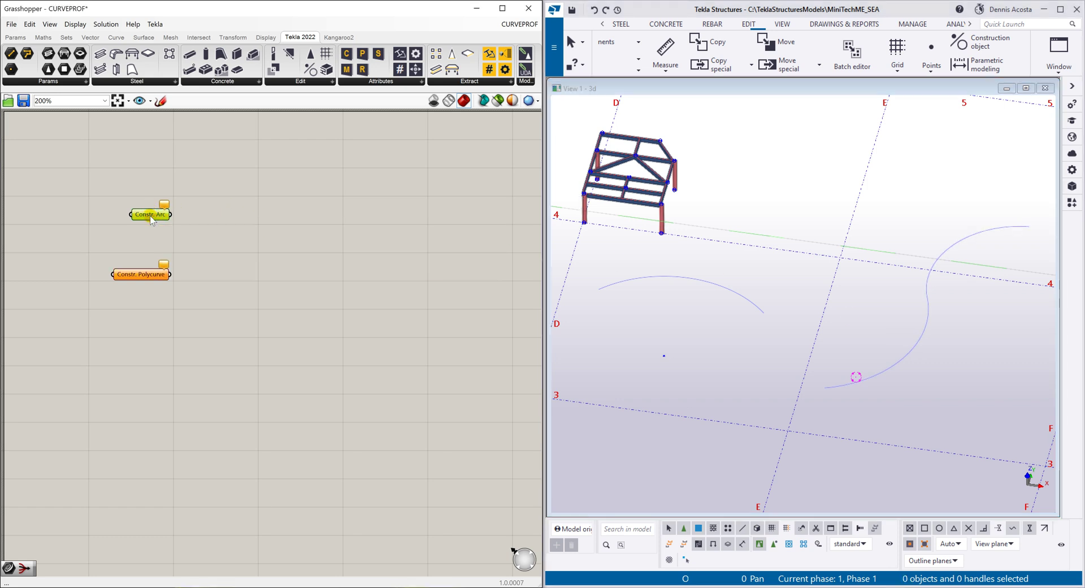
right_click(151, 218)
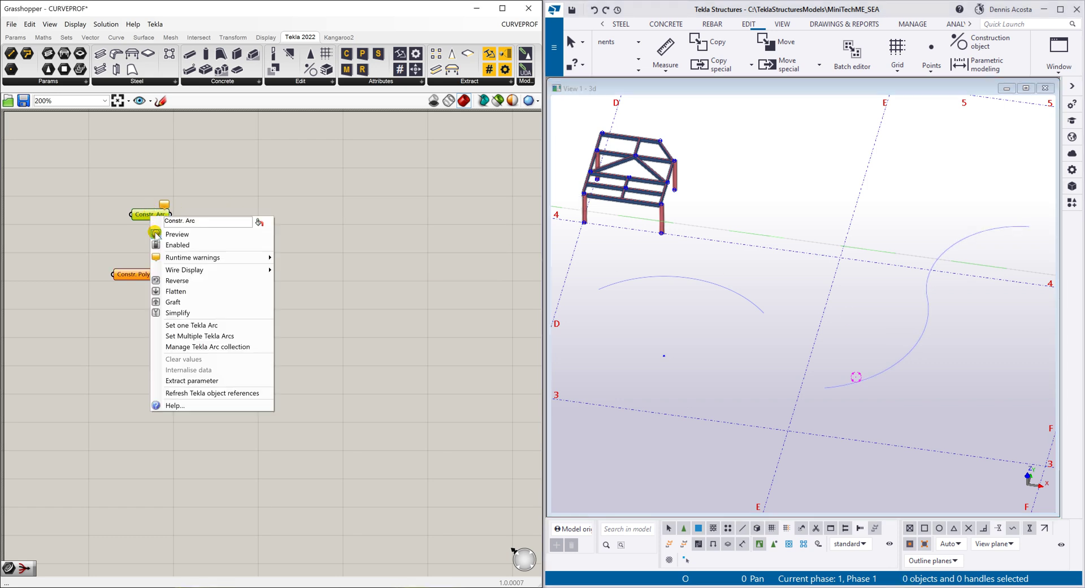
click(192, 326)
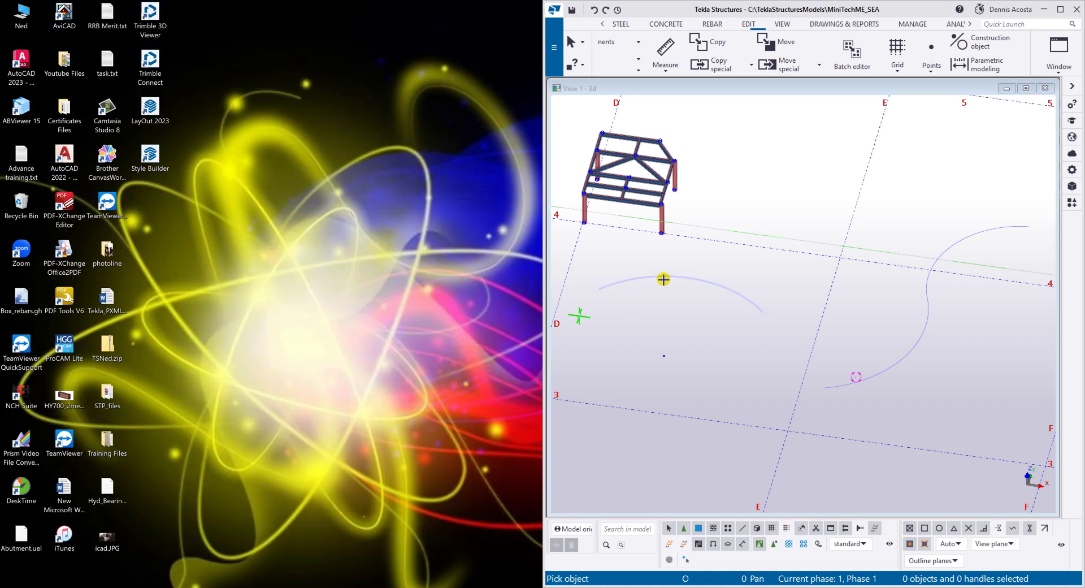
click(654, 281)
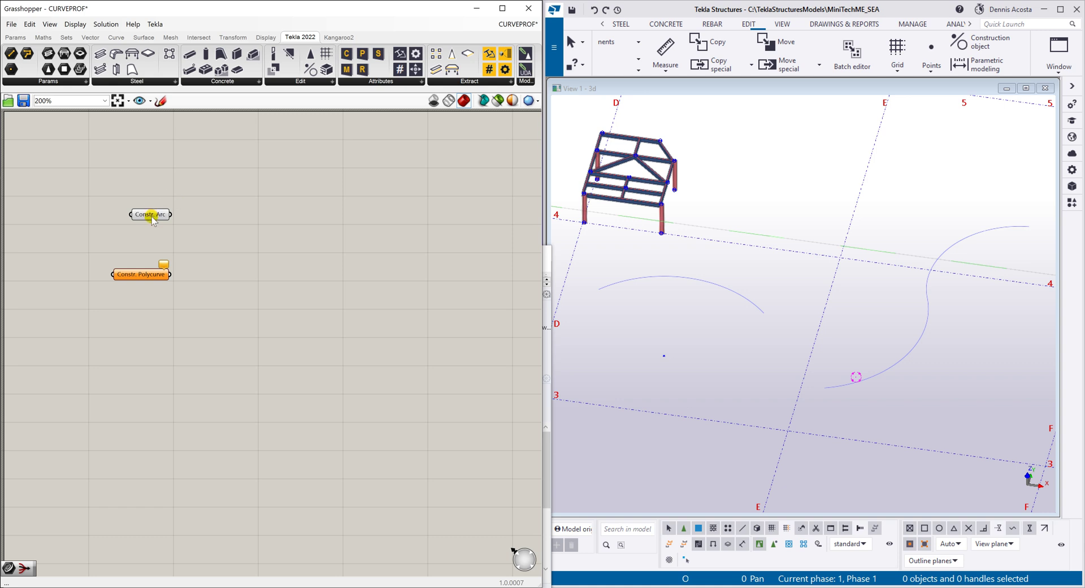
click(148, 214)
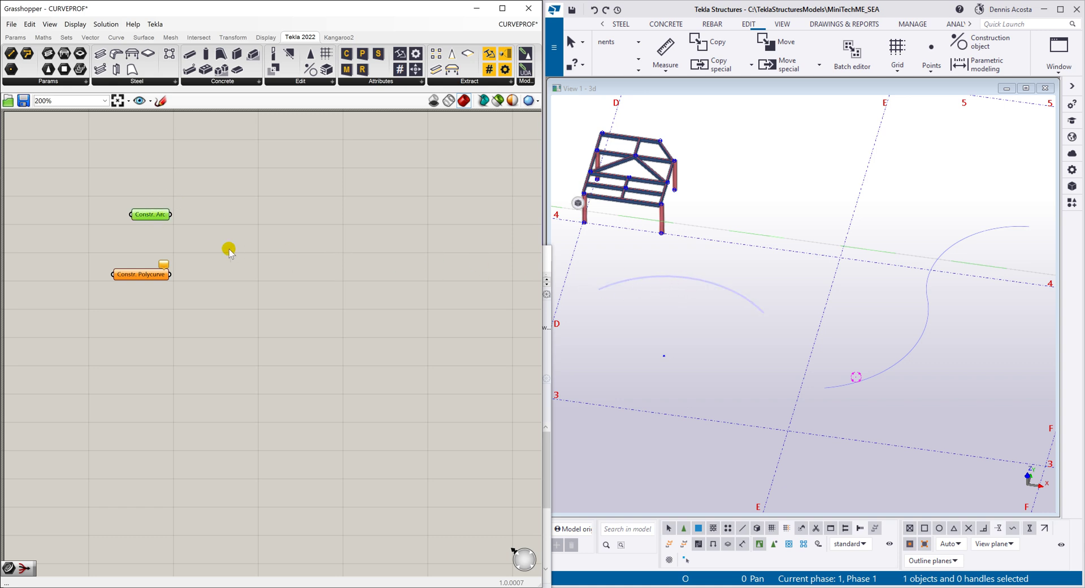
Step: Set the Constr. Polycurve parameter to reference the one S-shaped construction polycurve in the Tekla model
click(147, 276)
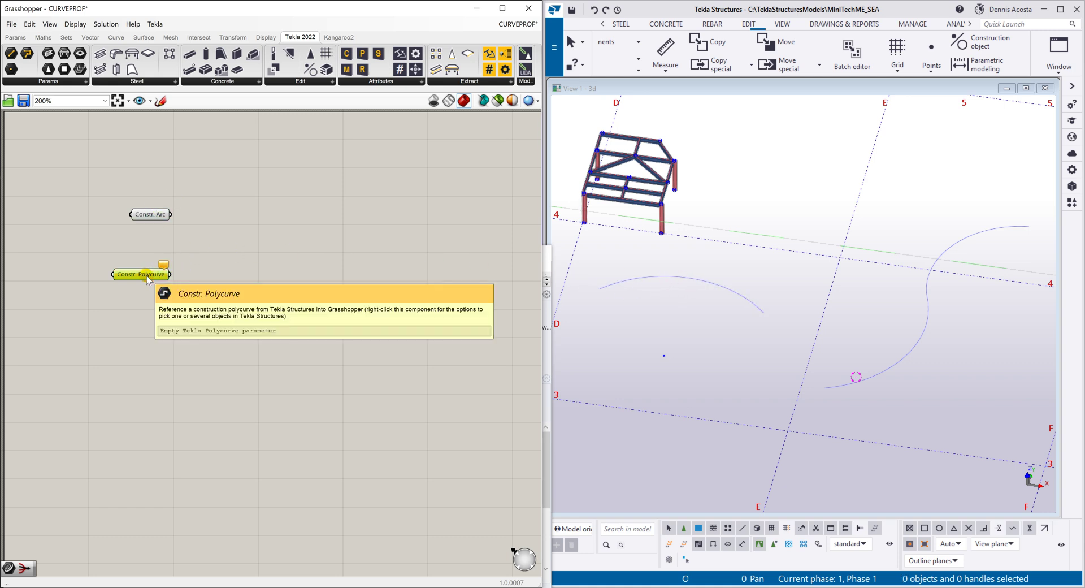
right_click(146, 276)
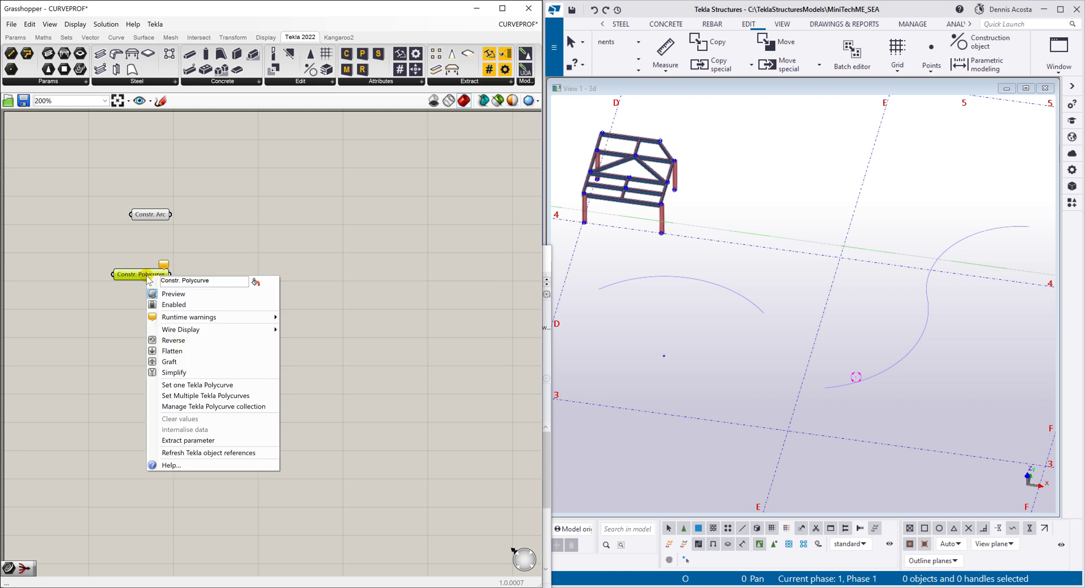
click(191, 385)
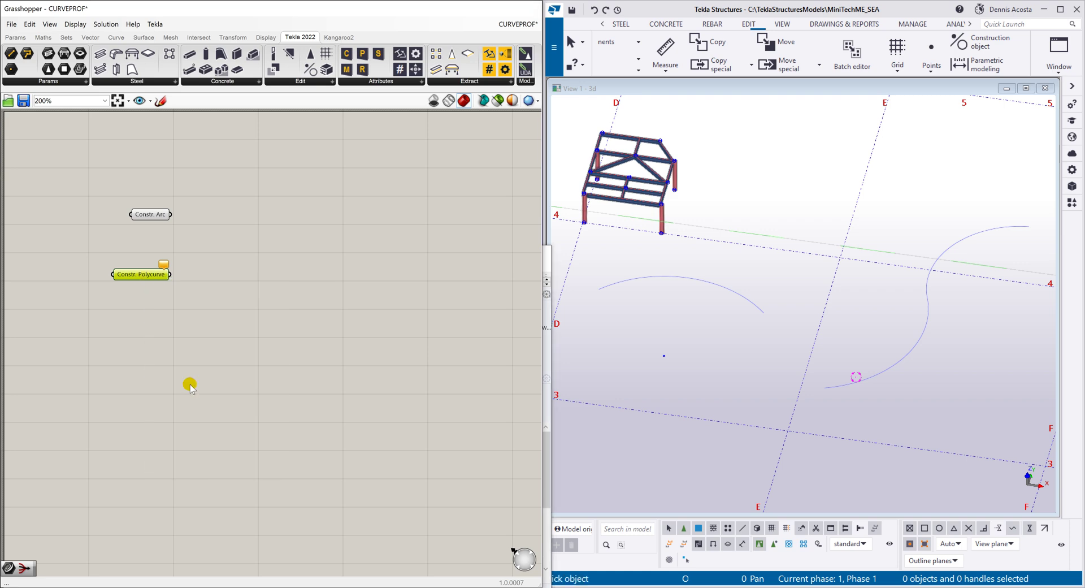
click(917, 347)
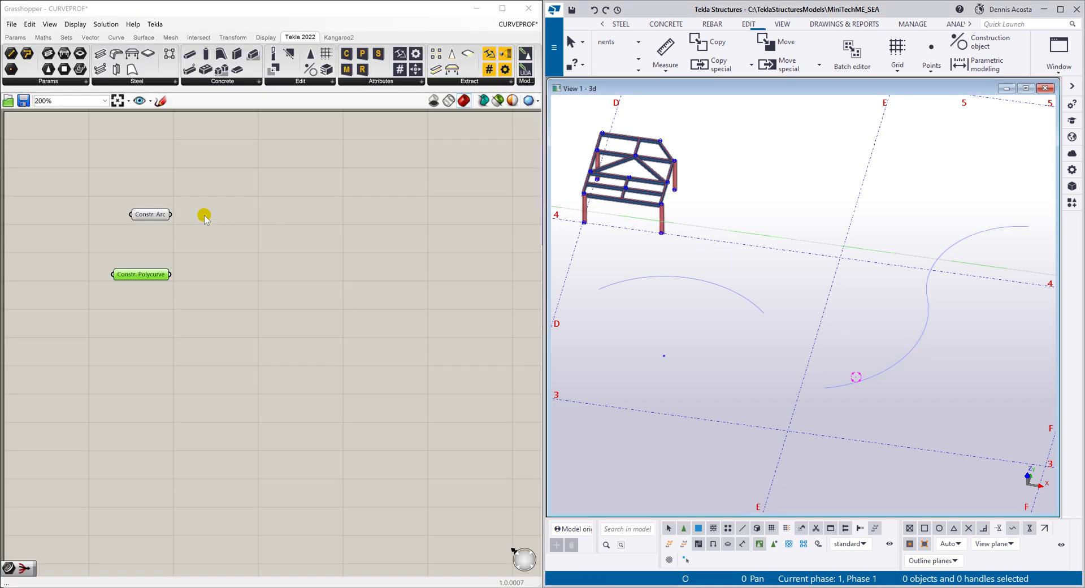
Step: Move the Constr. Arc and Constr. Polycurve parameters closer together on the canvas, one above the other
drag(159, 219, 154, 229)
drag(153, 274, 154, 272)
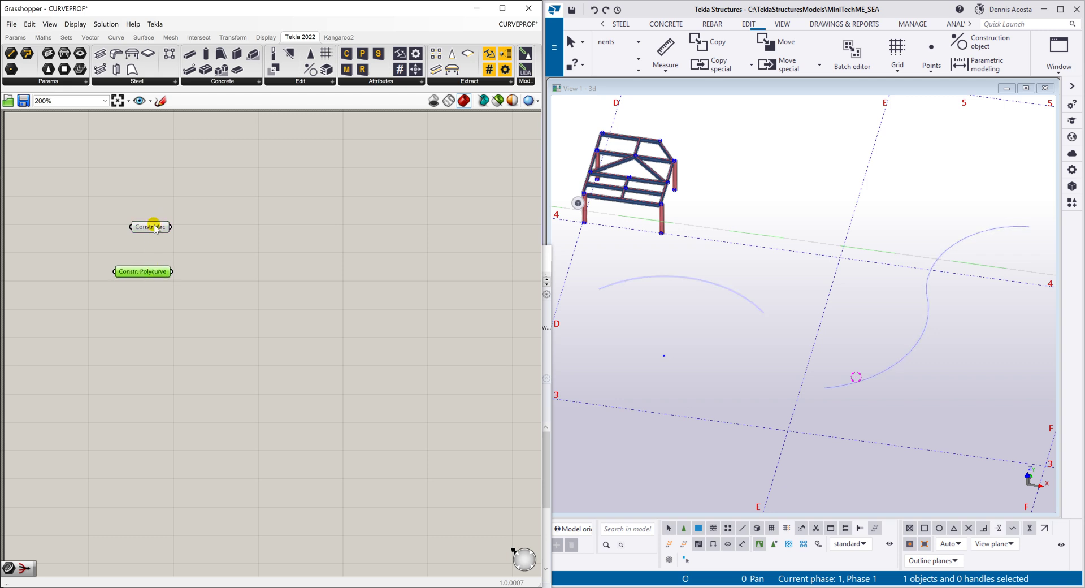
drag(153, 226, 155, 232)
click(278, 215)
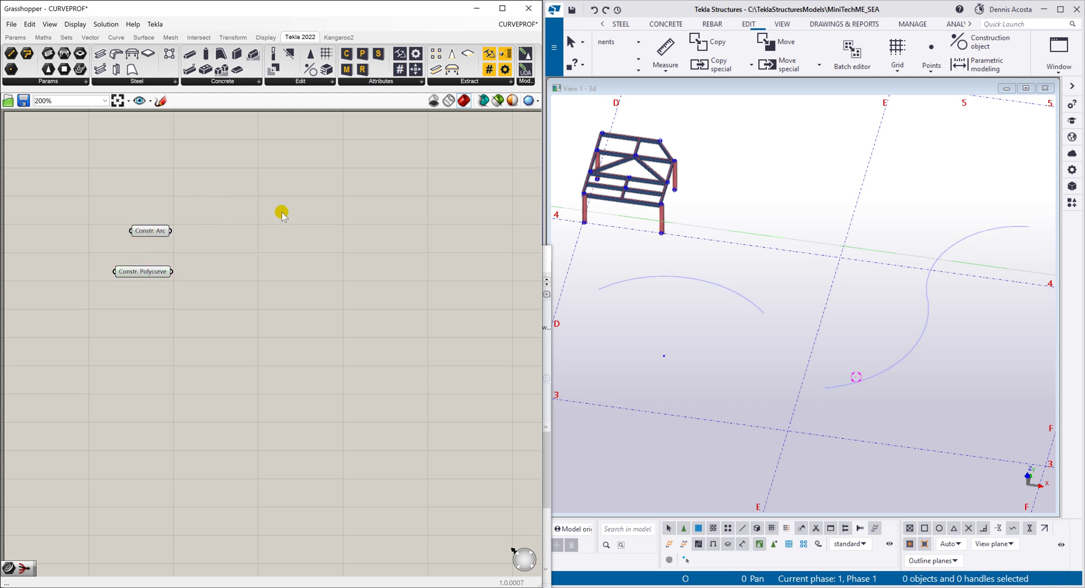
Step: Add a Stream Filter component to the canvas beside the Constr. Arc and Constr. Polycurve parameters
double_click(312, 237)
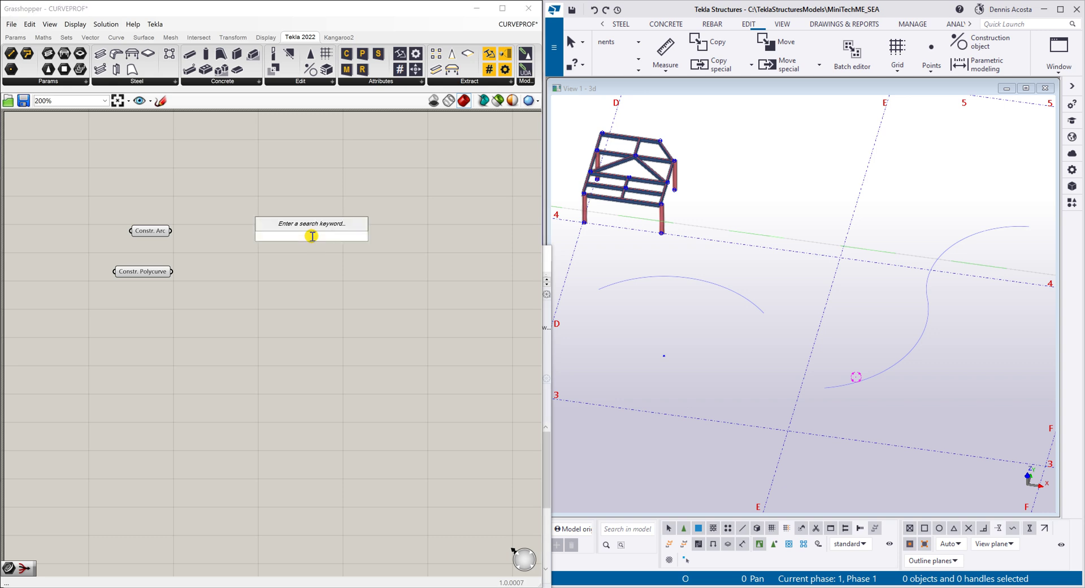
text(s)
text(a)
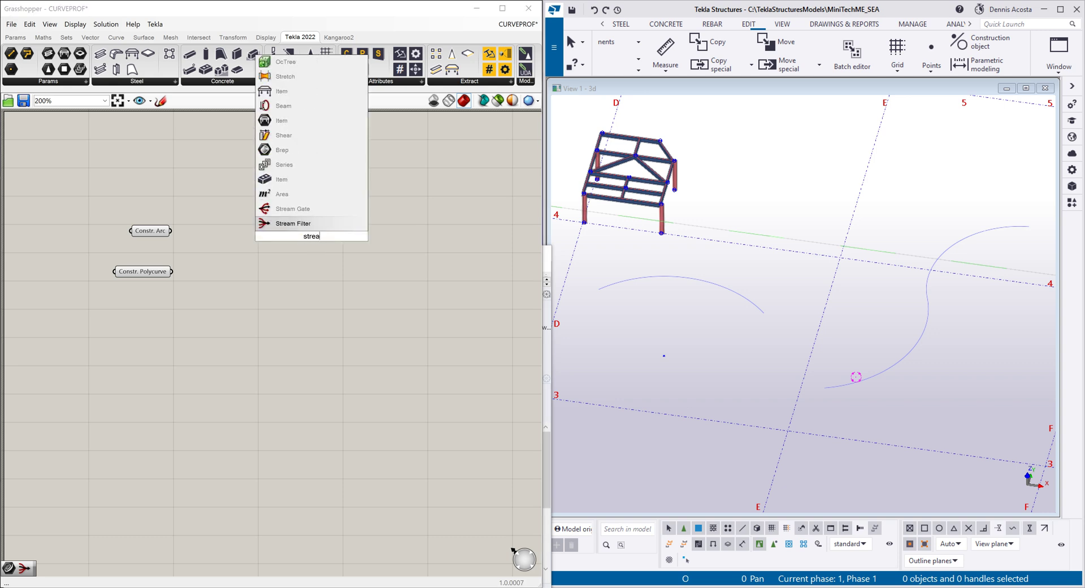
click(293, 223)
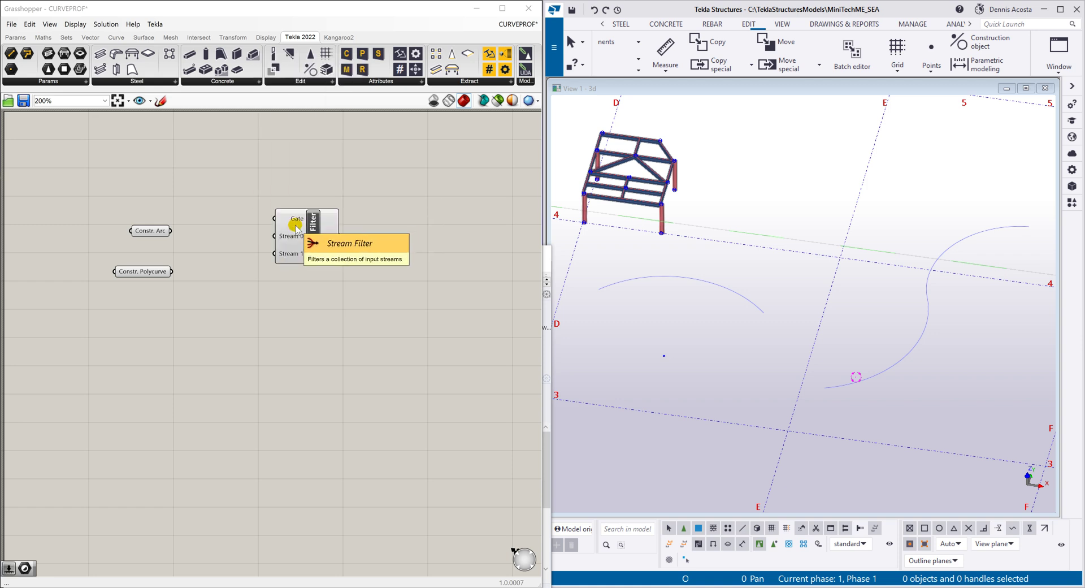
drag(294, 239, 299, 248)
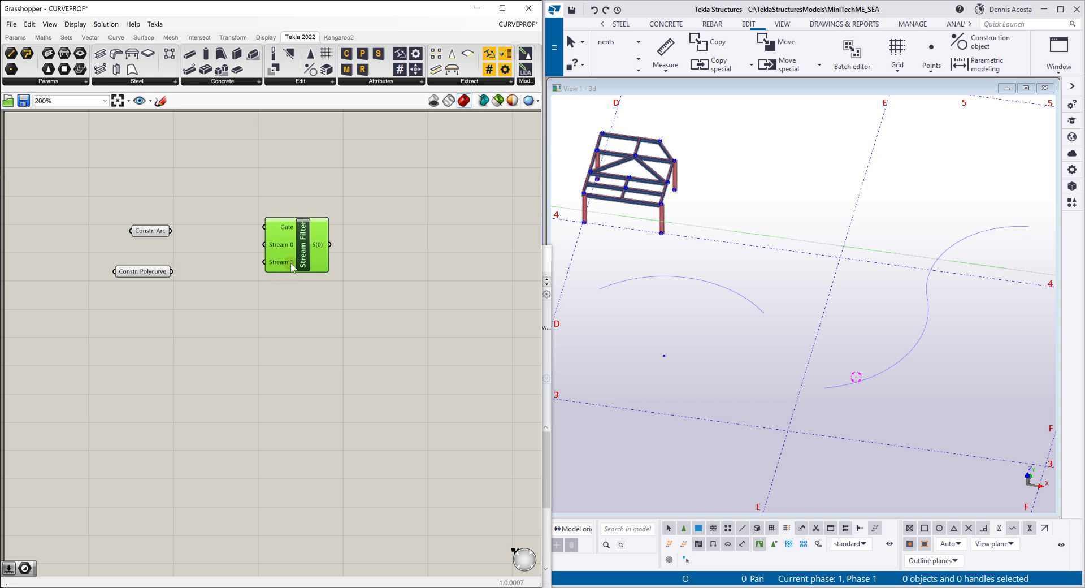
scroll(286, 270, up, 4)
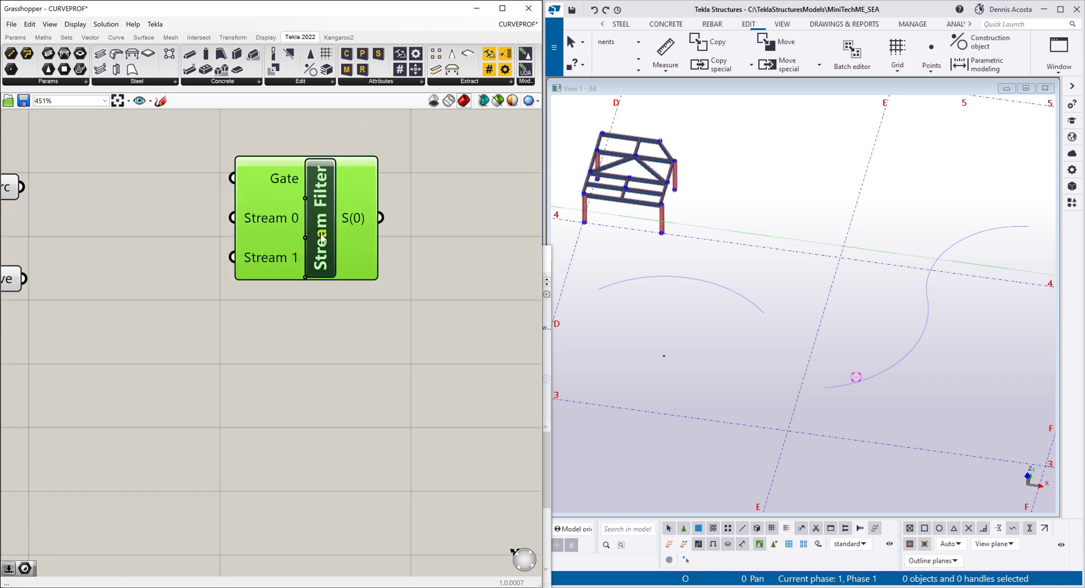
scroll(326, 239, down, 2)
drag(323, 237, 304, 230)
Step: Wire Constr. Arc into Stream 0 and Constr. Polycurve into Stream 1 of the Stream Filter
drag(138, 205, 250, 218)
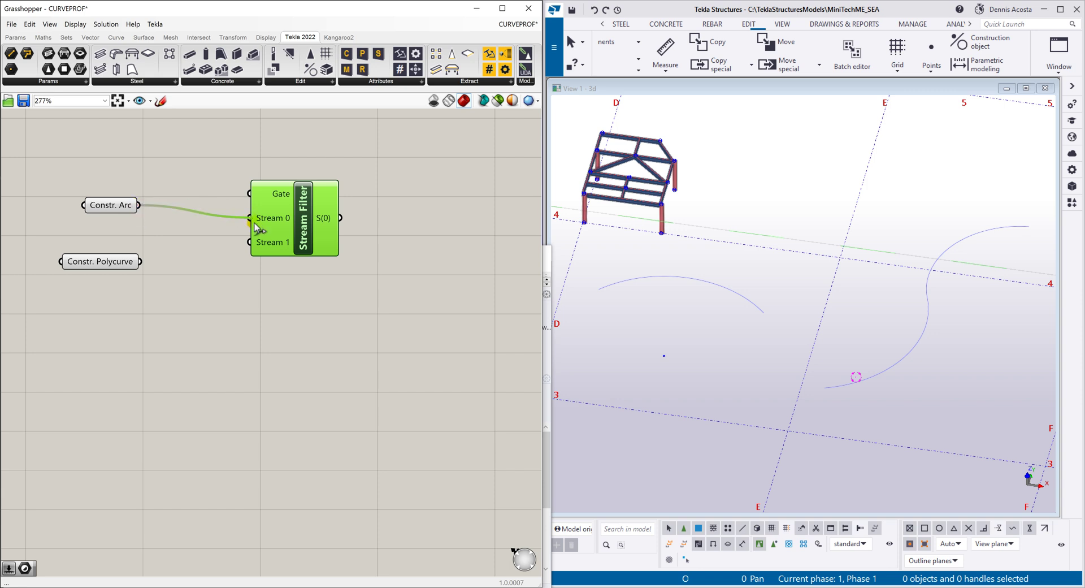
drag(141, 261, 251, 243)
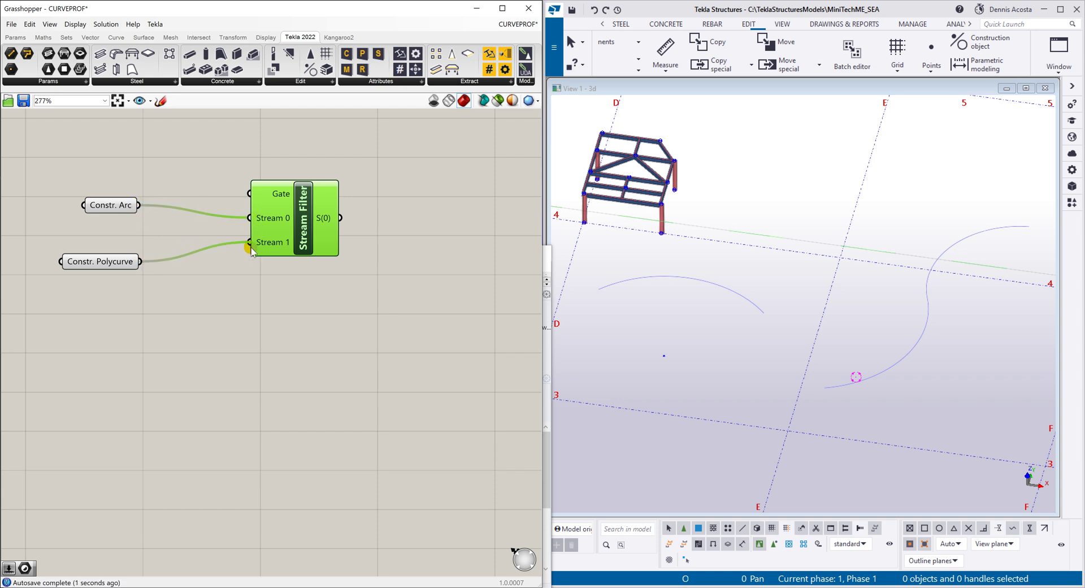
drag(310, 226, 305, 239)
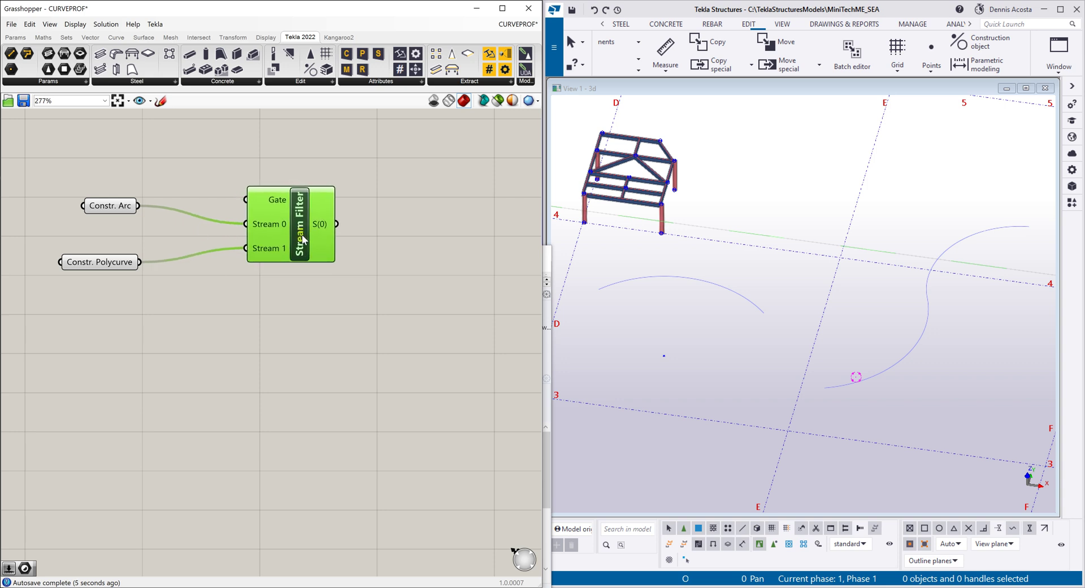
scroll(190, 173, down, 1)
scroll(190, 173, up, 1)
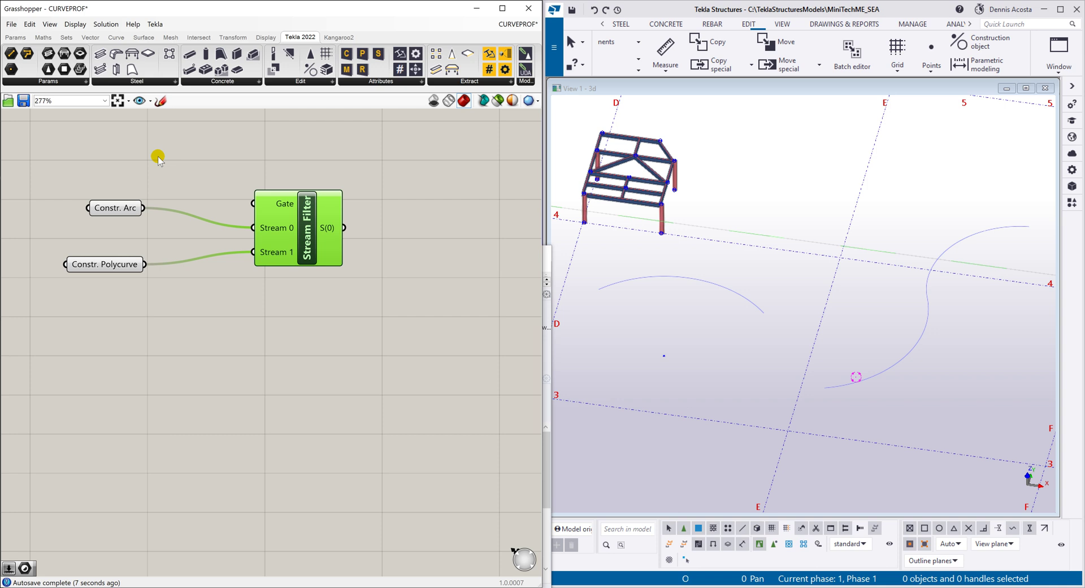
Step: Add a Boolean Toggle above Constr. Arc and wire it into the Gate input of the Stream Filter
click(113, 148)
double_click(113, 148)
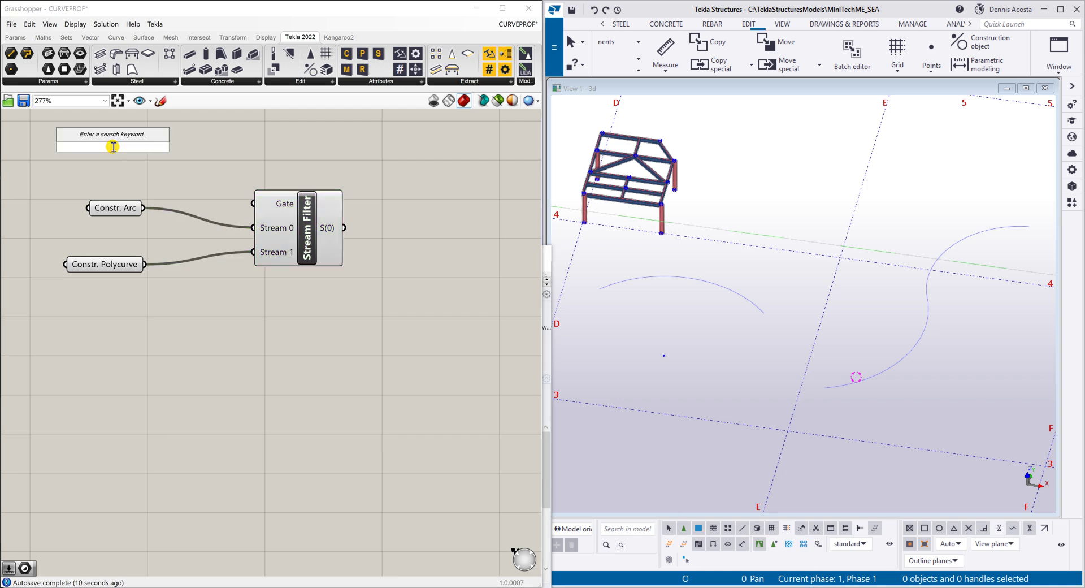
text(toggle)
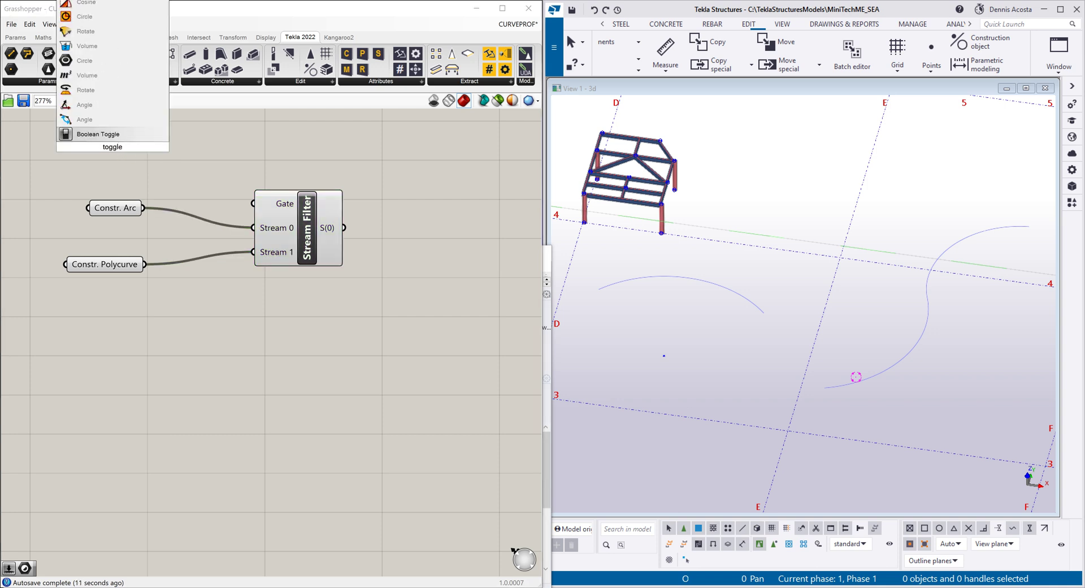
key(Return)
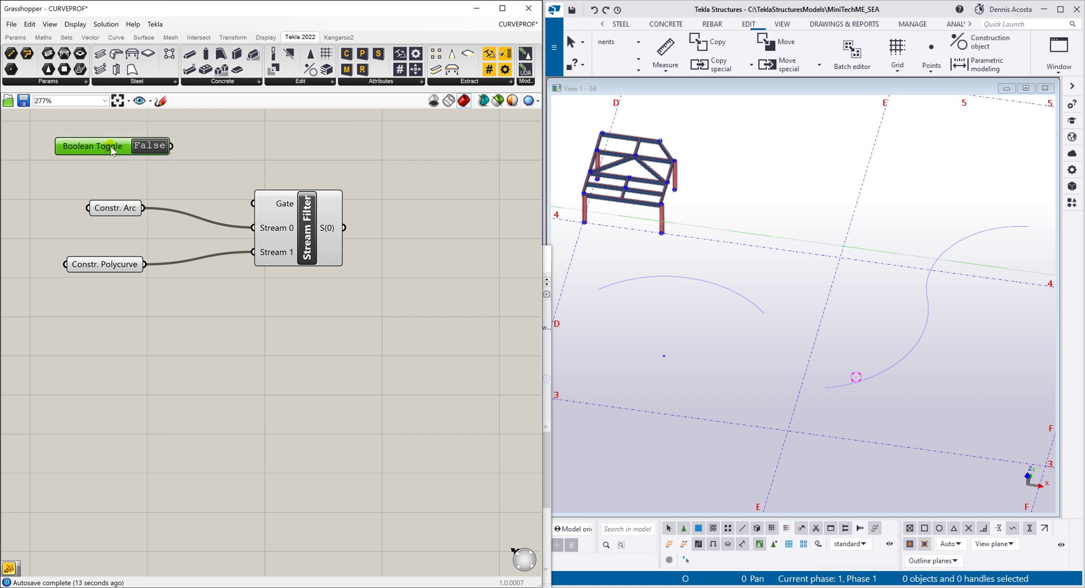
drag(112, 148, 123, 152)
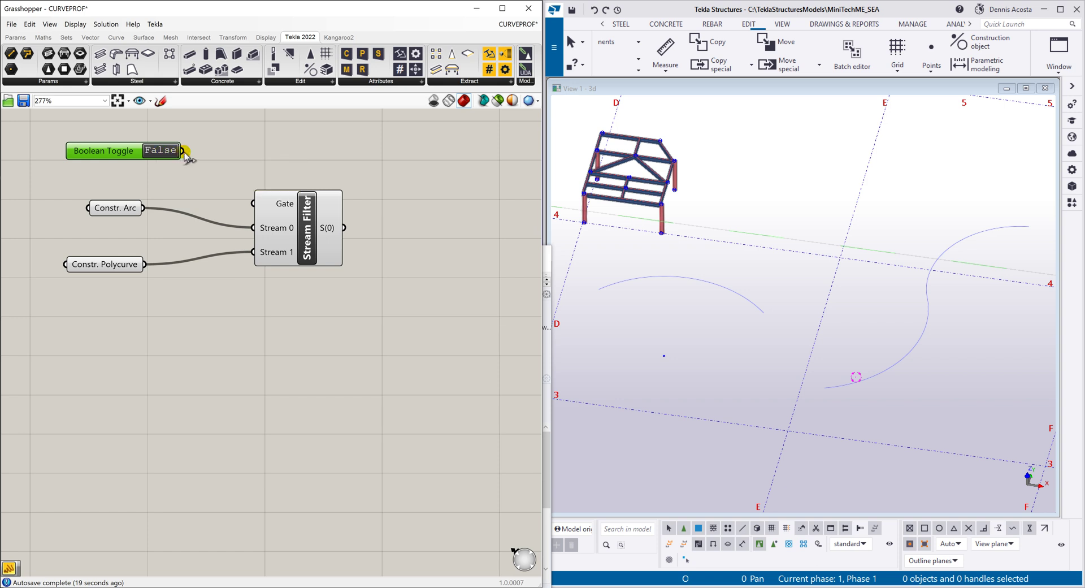
drag(182, 151, 244, 205)
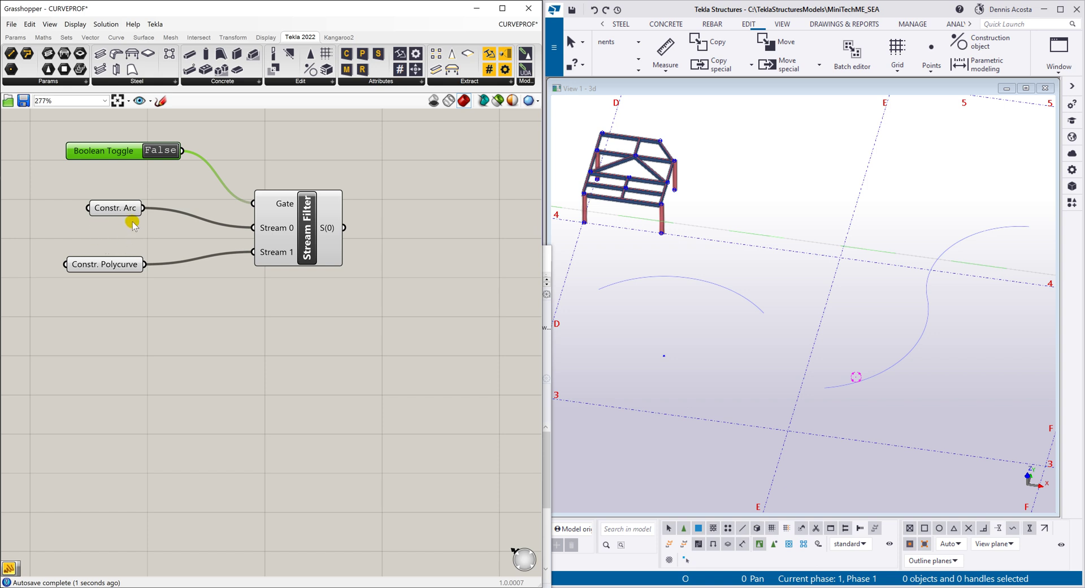
drag(131, 211, 131, 217)
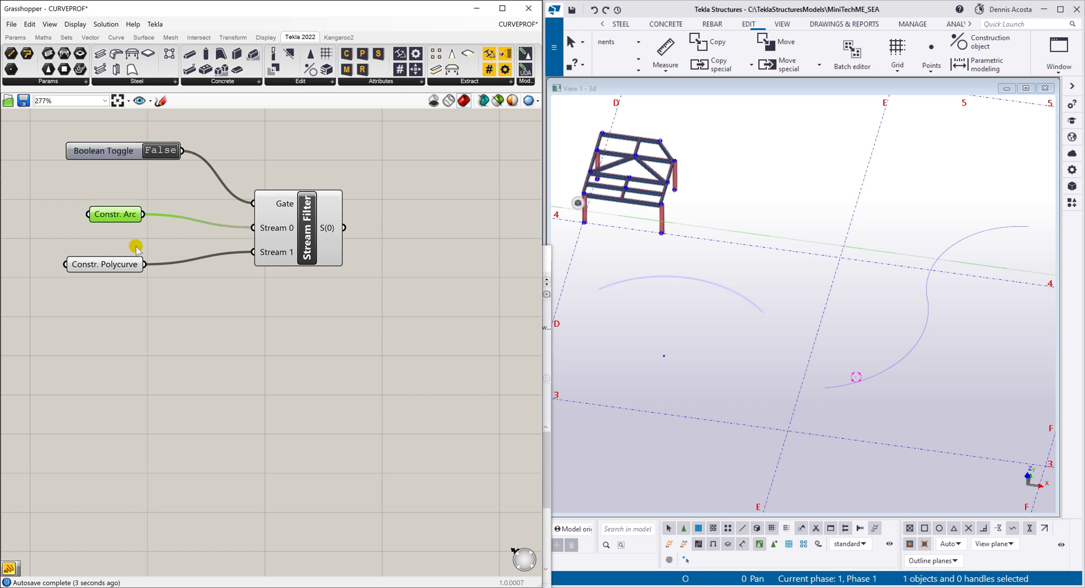
Step: Add a Panel beside the Stream Filter and feed it with the filter's output
double_click(421, 184)
text(//)
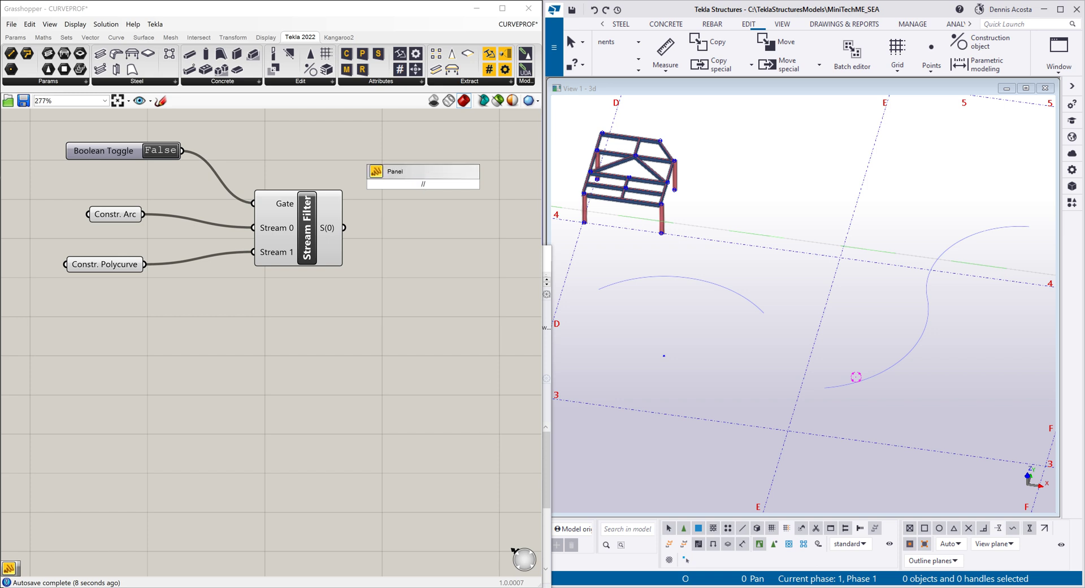
key(Return)
drag(363, 188, 404, 182)
drag(344, 226, 397, 174)
drag(440, 140, 436, 147)
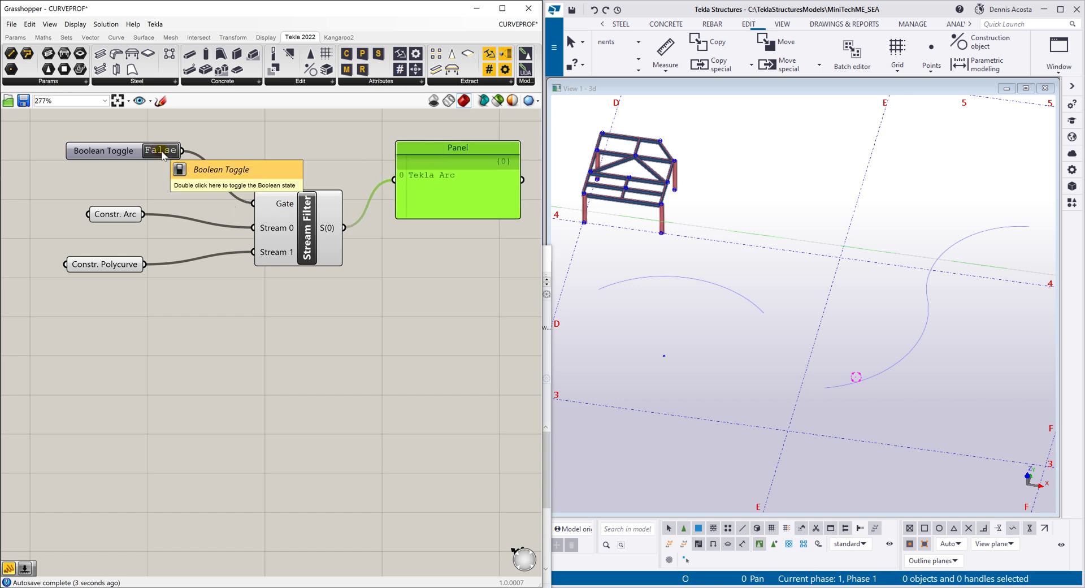
Step: Select the construction arc in the Tekla model, and set the Boolean Toggle to True to pass the polycurve stream
click(327, 173)
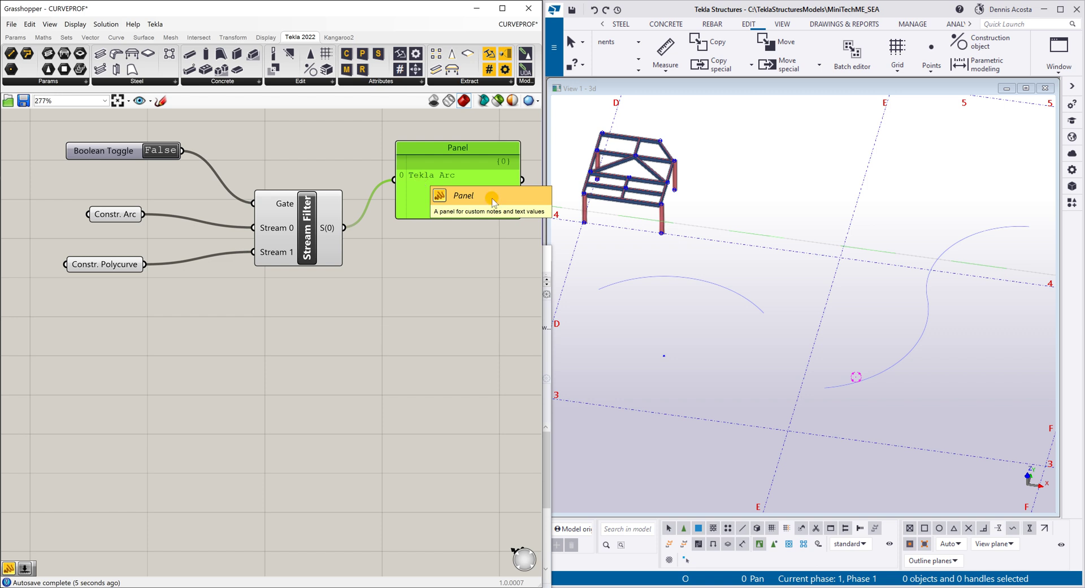
click(682, 278)
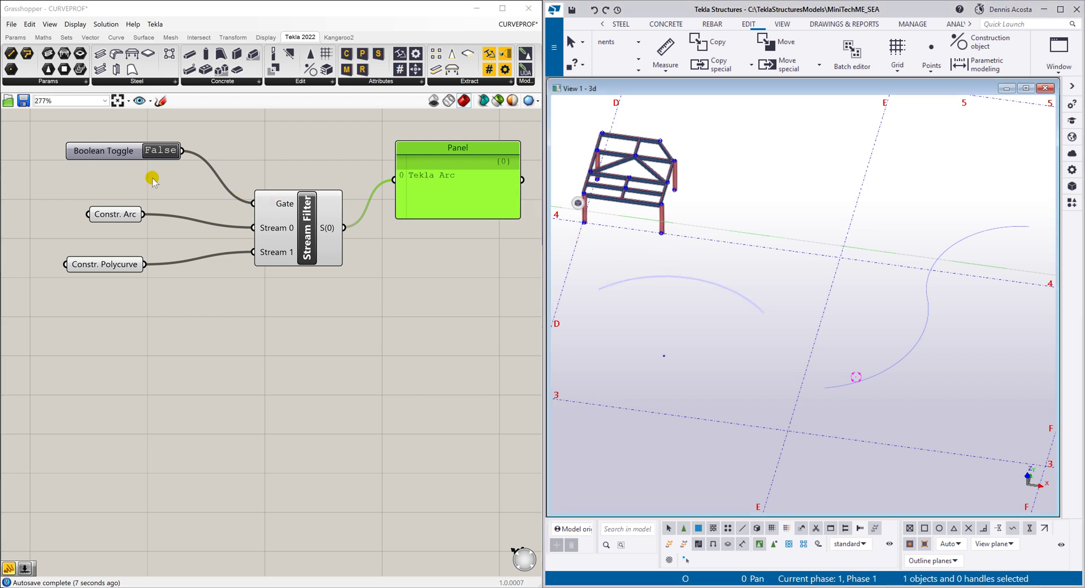
double_click(160, 151)
click(470, 186)
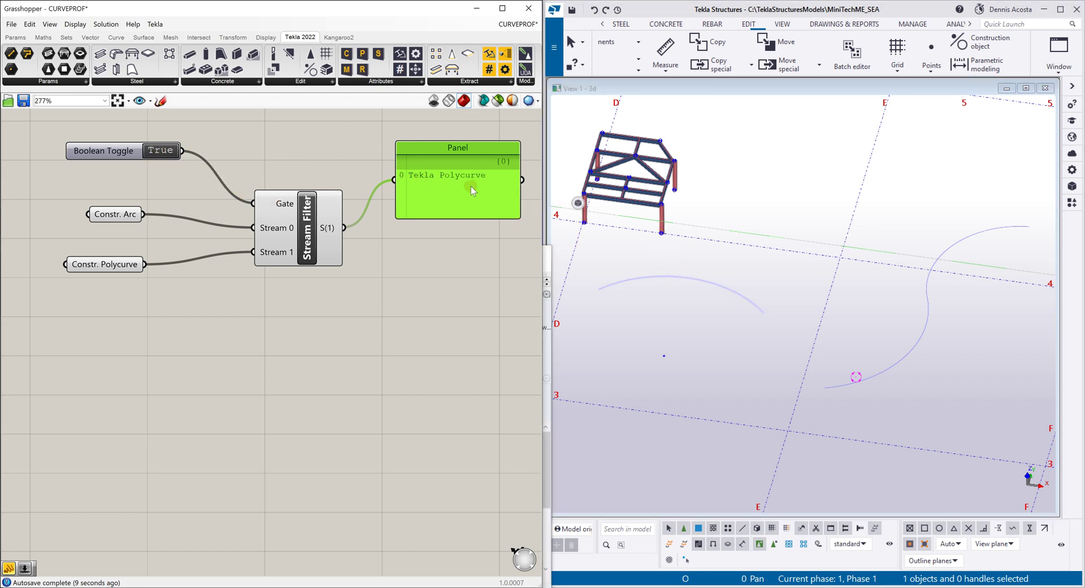
Step: Add a Curve parameter below the Panel and wire the Stream Filter's output into it
scroll(383, 286, down, 2)
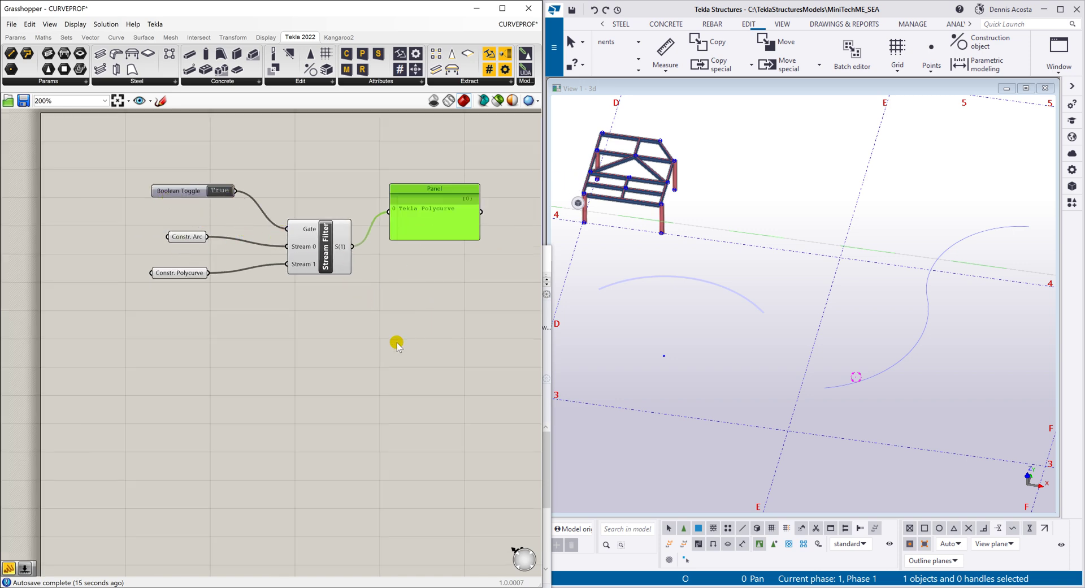
scroll(373, 299, down, 2)
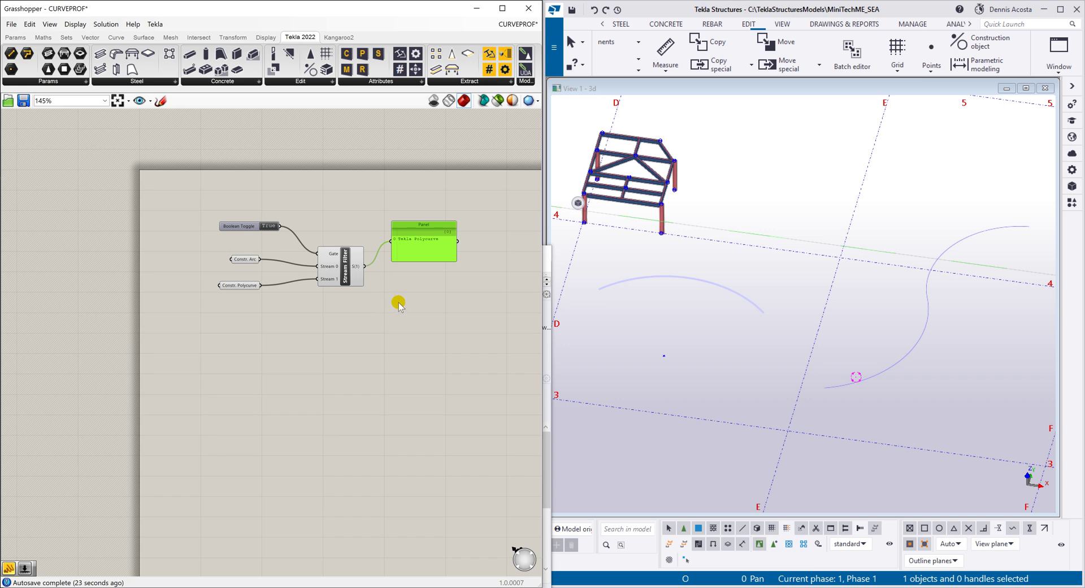
middle_click(429, 300)
click(325, 338)
right_drag(347, 338, 245, 350)
scroll(344, 325, up, 1)
double_click(311, 314)
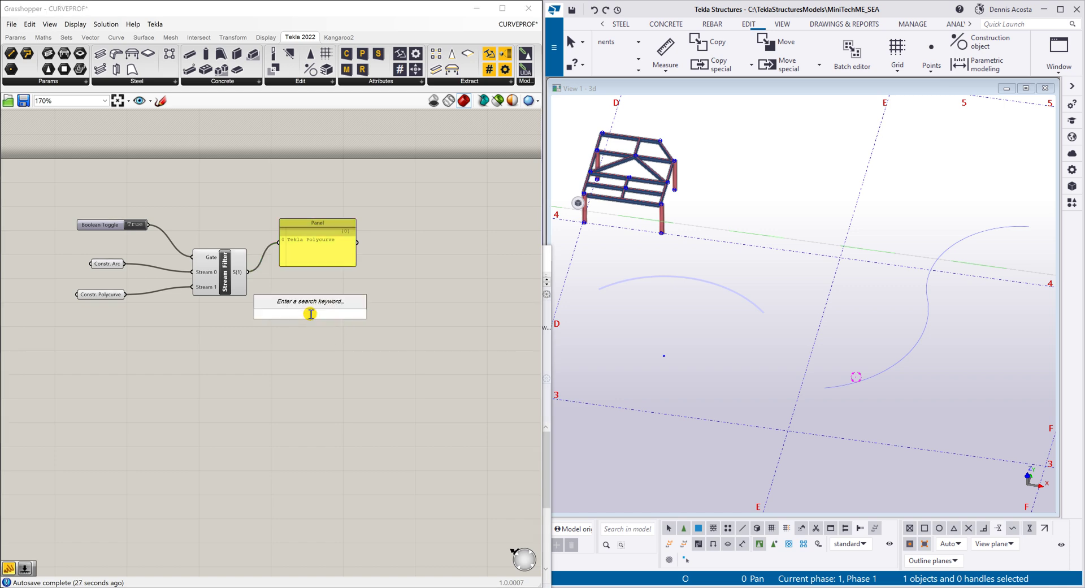
text(curve)
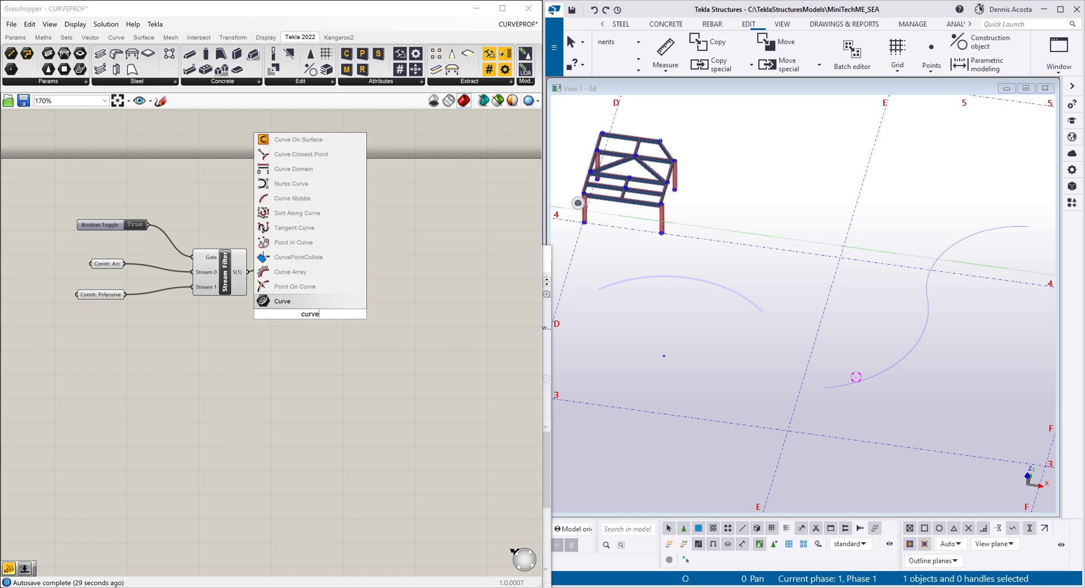
key(Return)
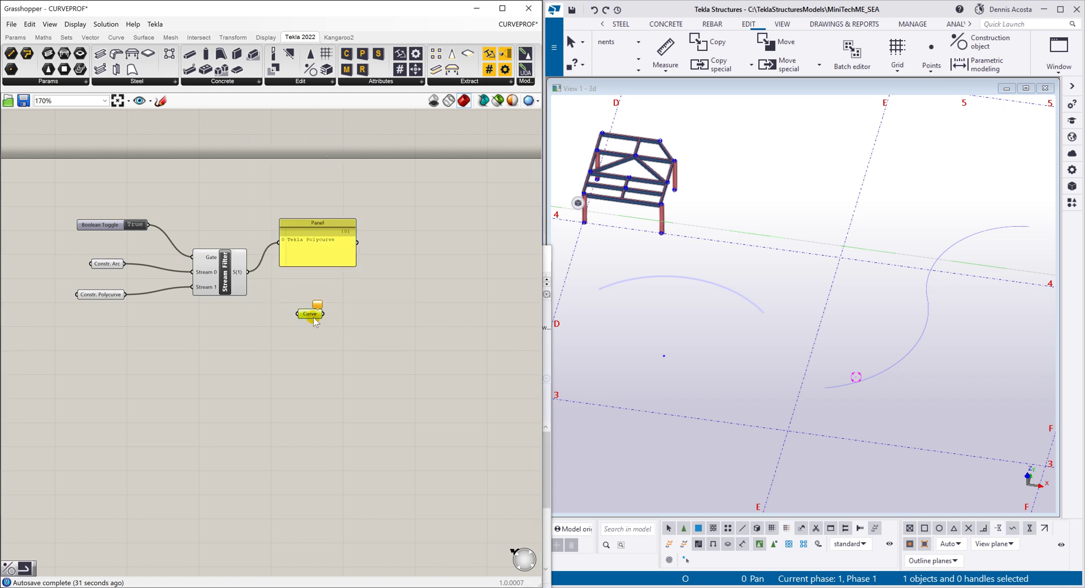
drag(315, 322, 370, 316)
drag(248, 272, 341, 303)
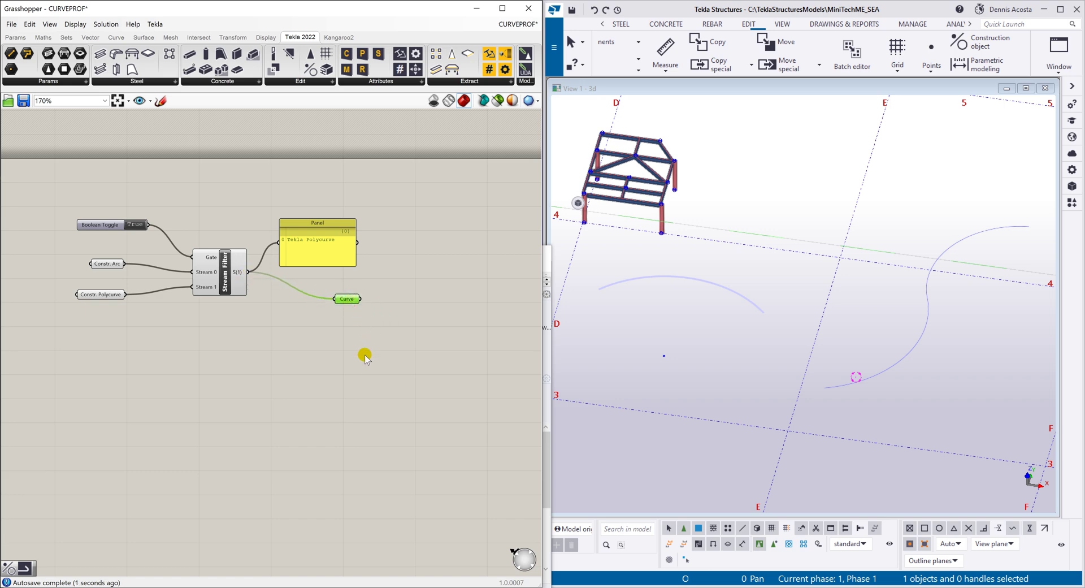
Step: Add Profile Catalog, Position and Part Attributes components below the Curve parameter, and wire the catalog's Profile into Part Attributes
scroll(465, 392, up, 1)
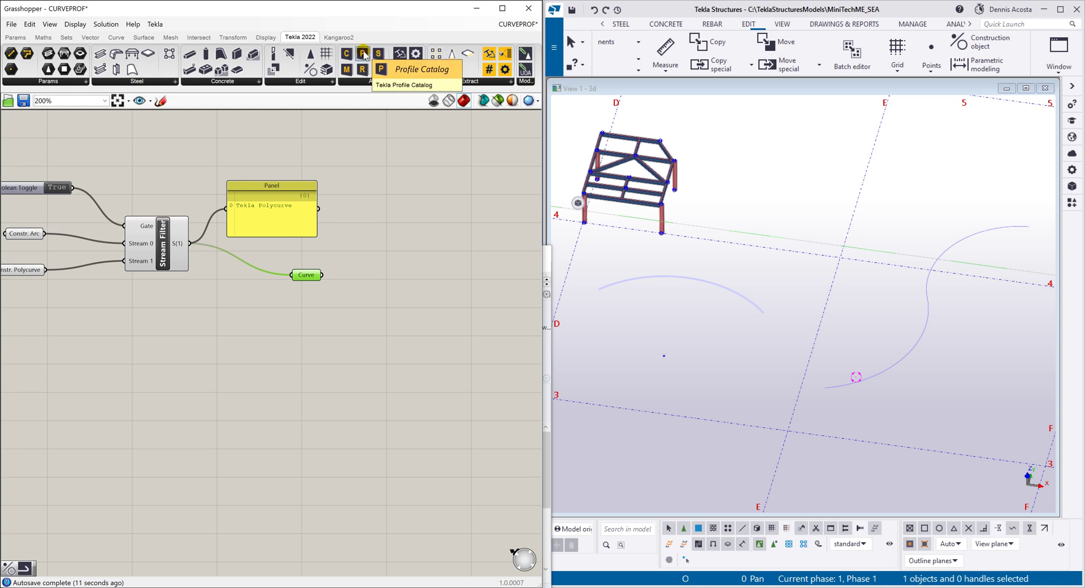
drag(363, 55, 231, 360)
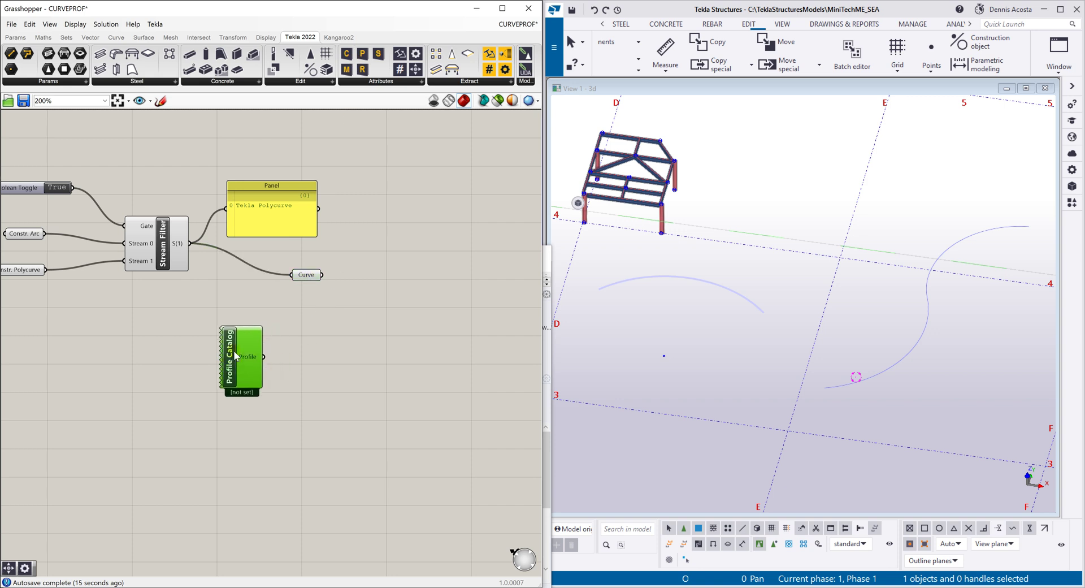
drag(415, 70, 235, 473)
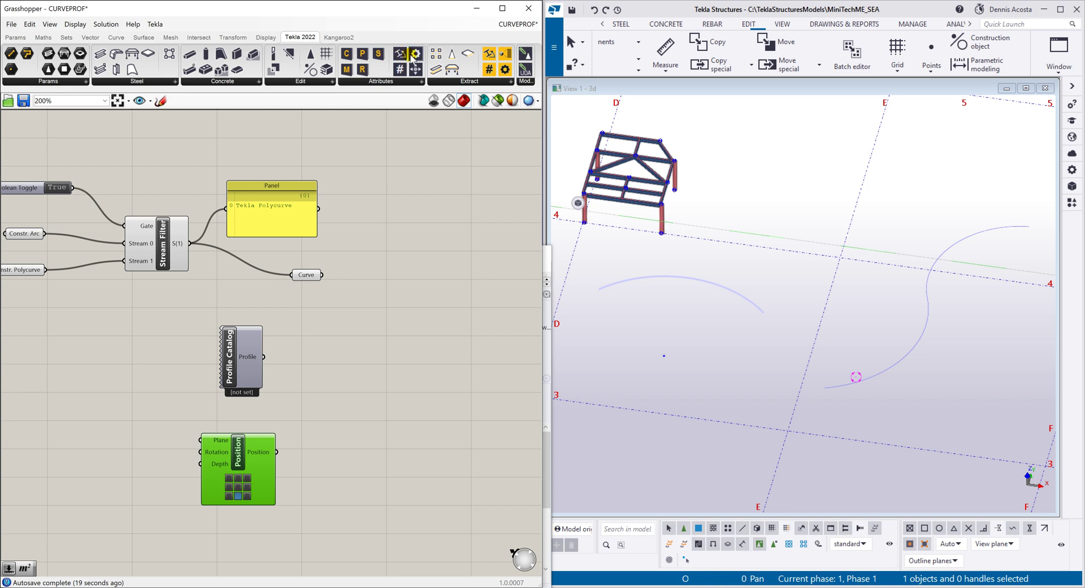
drag(414, 60, 341, 382)
drag(245, 358, 304, 356)
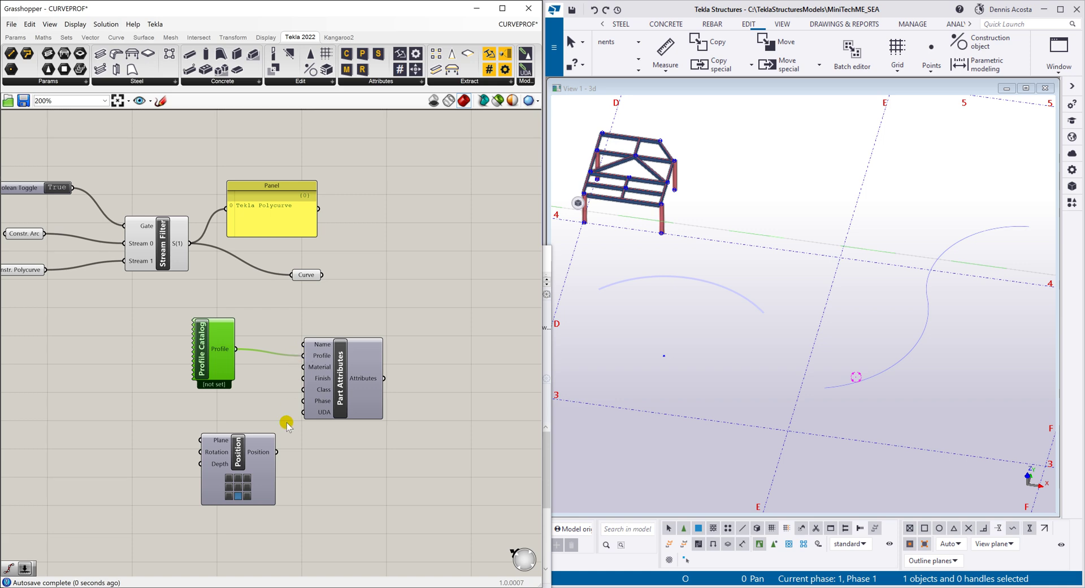
drag(334, 391, 324, 384)
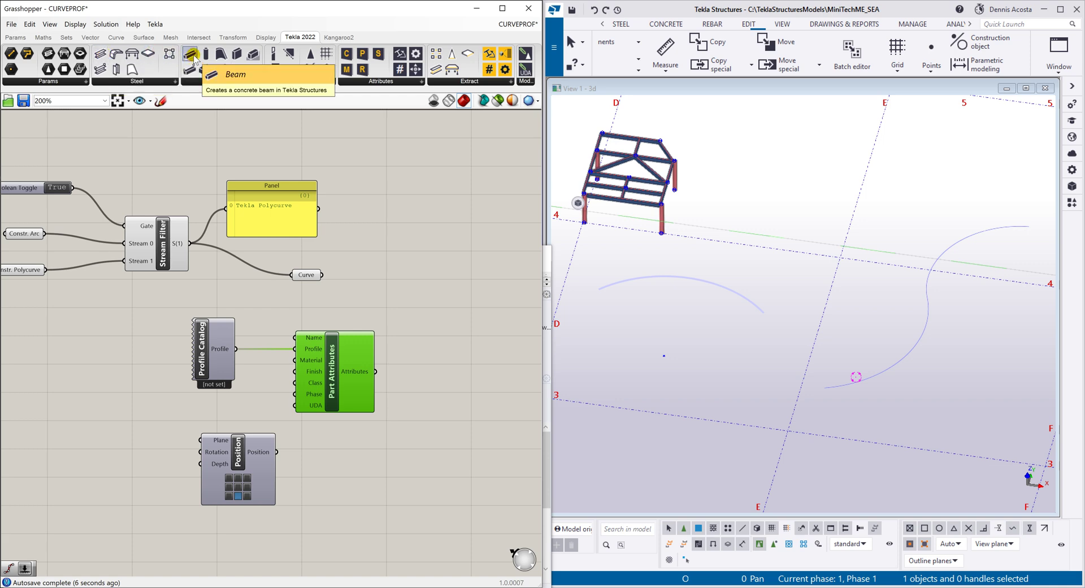
drag(193, 57, 466, 312)
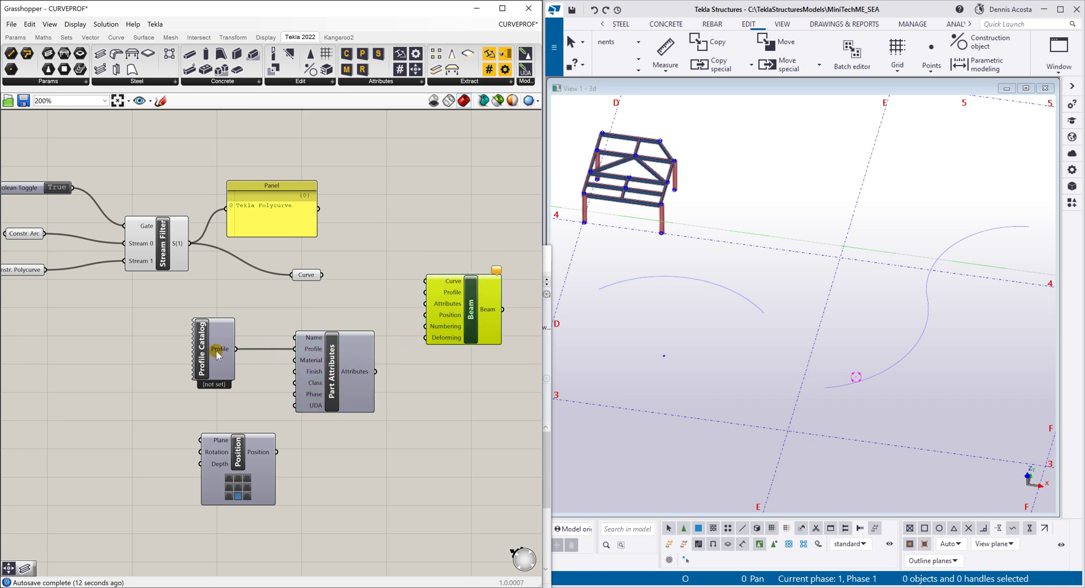
double_click(205, 366)
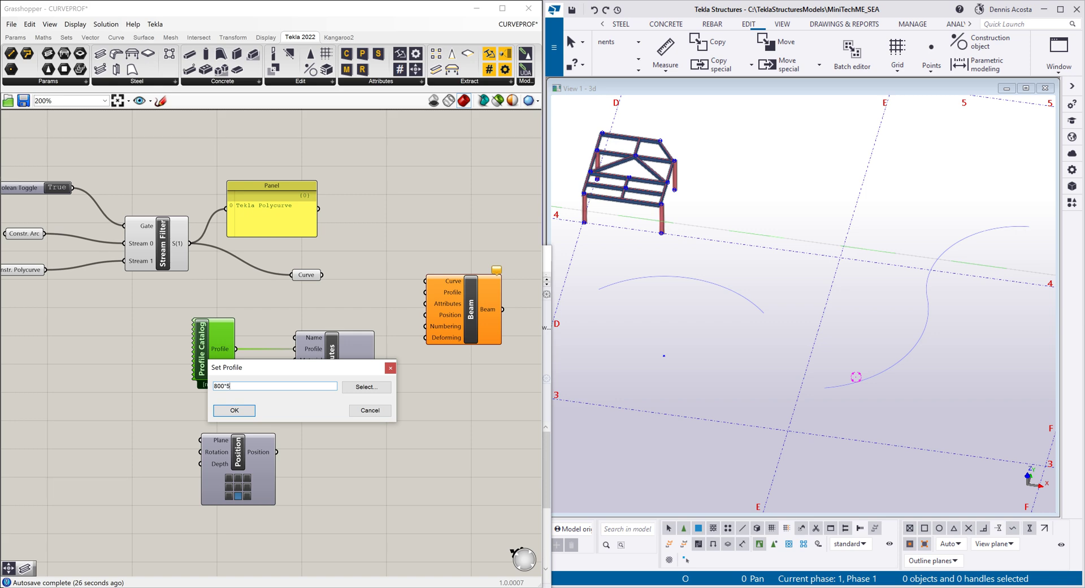
click(247, 409)
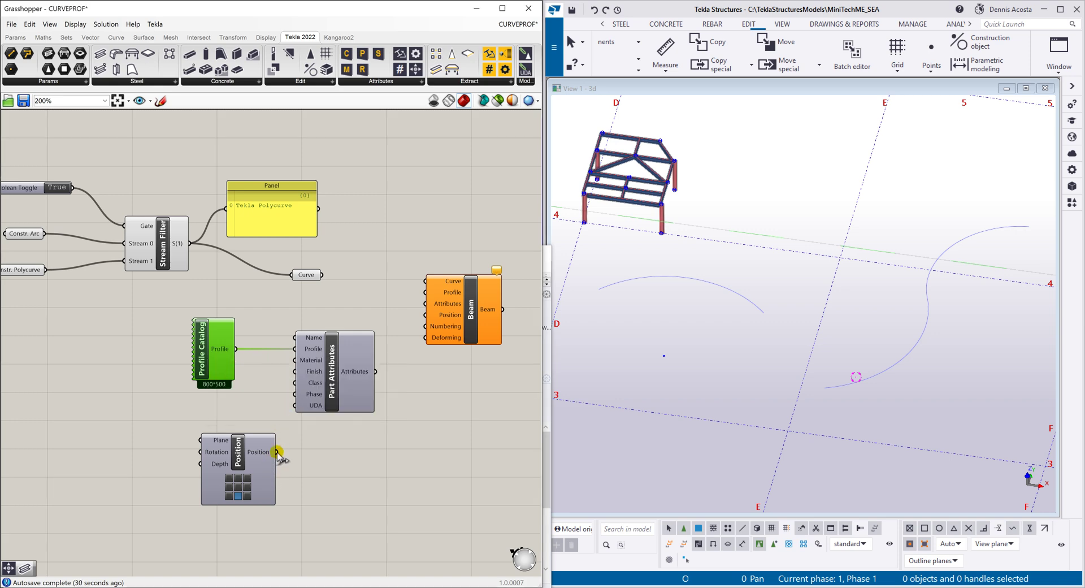
Step: Wire Position and Part Attributes into the Beam's Position and Attributes inputs, and space the components out
drag(277, 452, 428, 314)
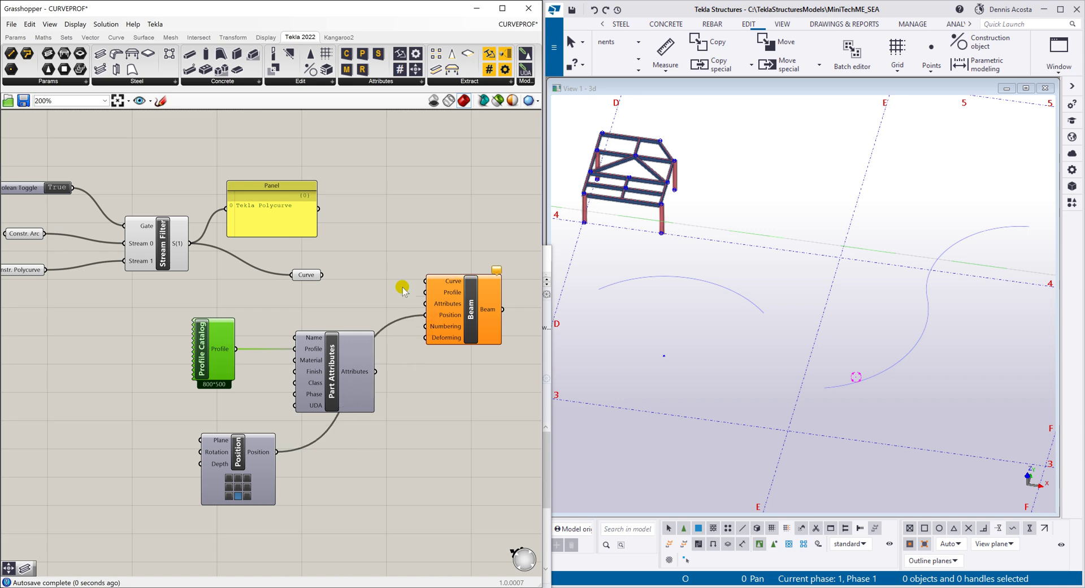
drag(326, 378, 485, 343)
drag(303, 351, 303, 361)
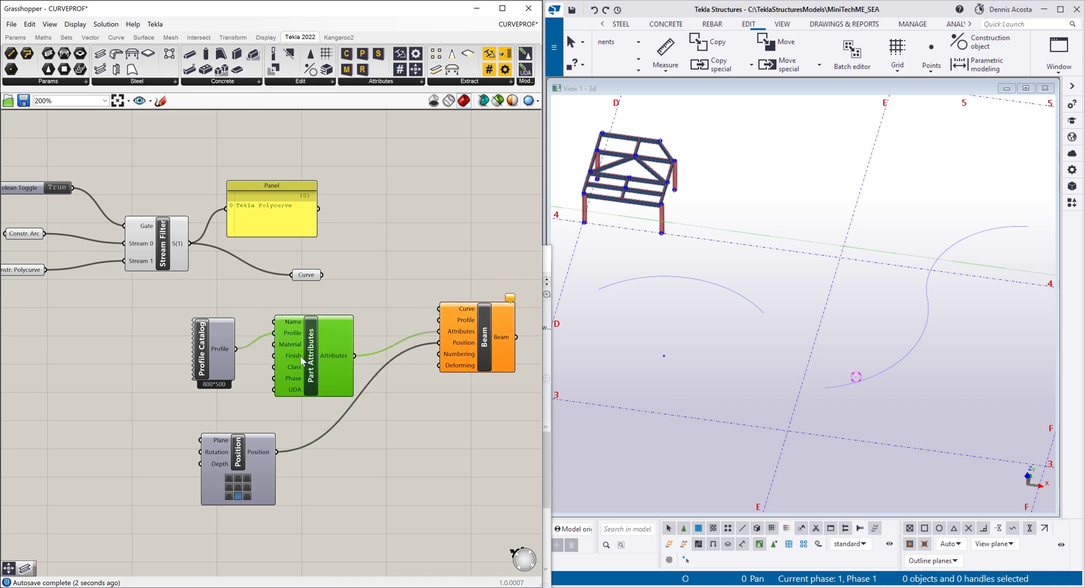
drag(222, 355, 215, 355)
click(306, 362)
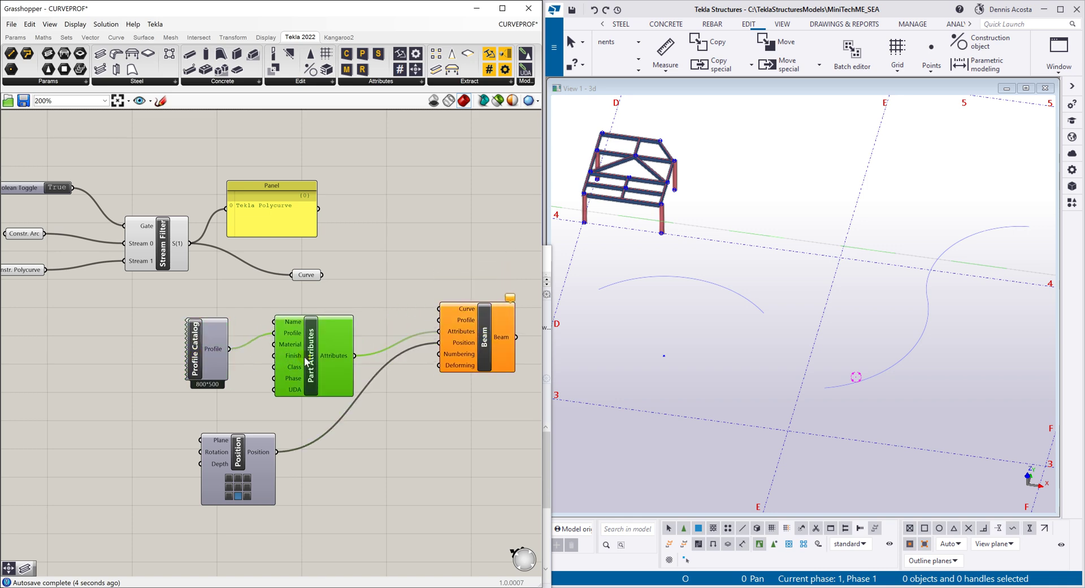
drag(305, 361, 292, 361)
scroll(243, 260, down, 1)
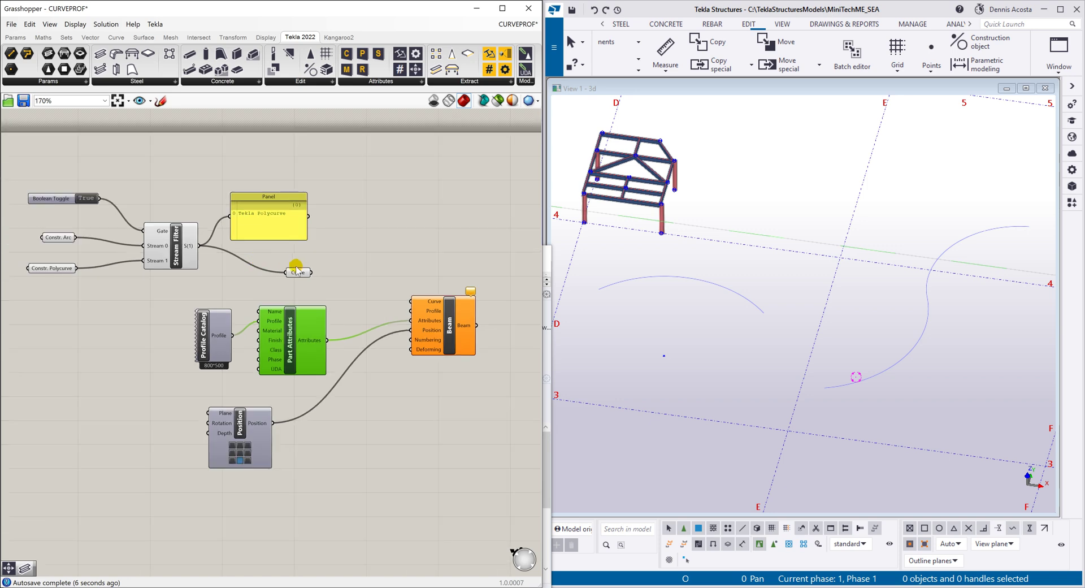
Step: Set the Boolean Toggle to False and wire the Curve parameter into the Beam's Curve input to model the arc beam
drag(446, 315, 444, 314)
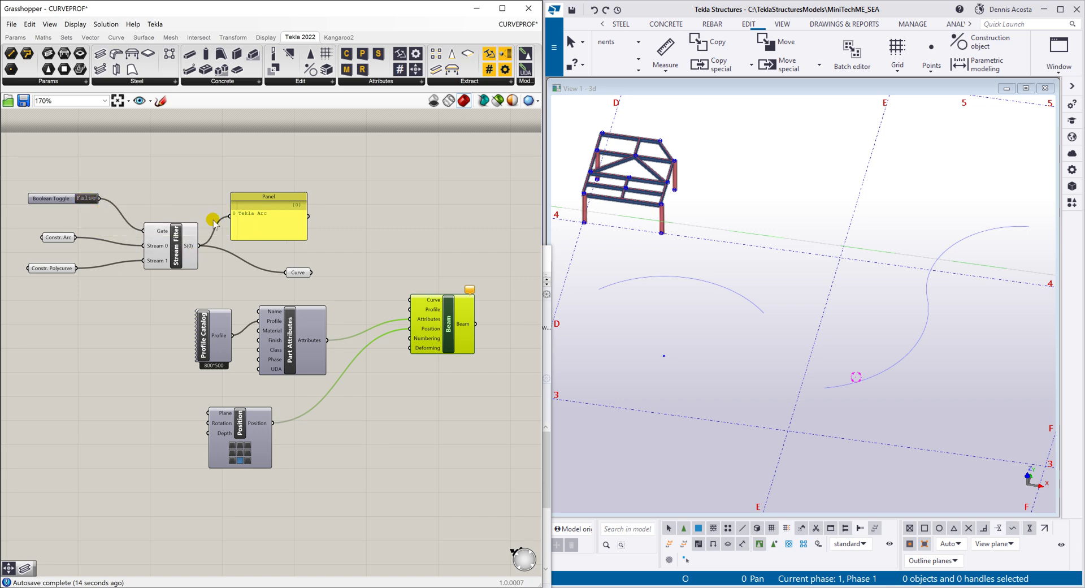
click(311, 274)
drag(316, 276, 411, 299)
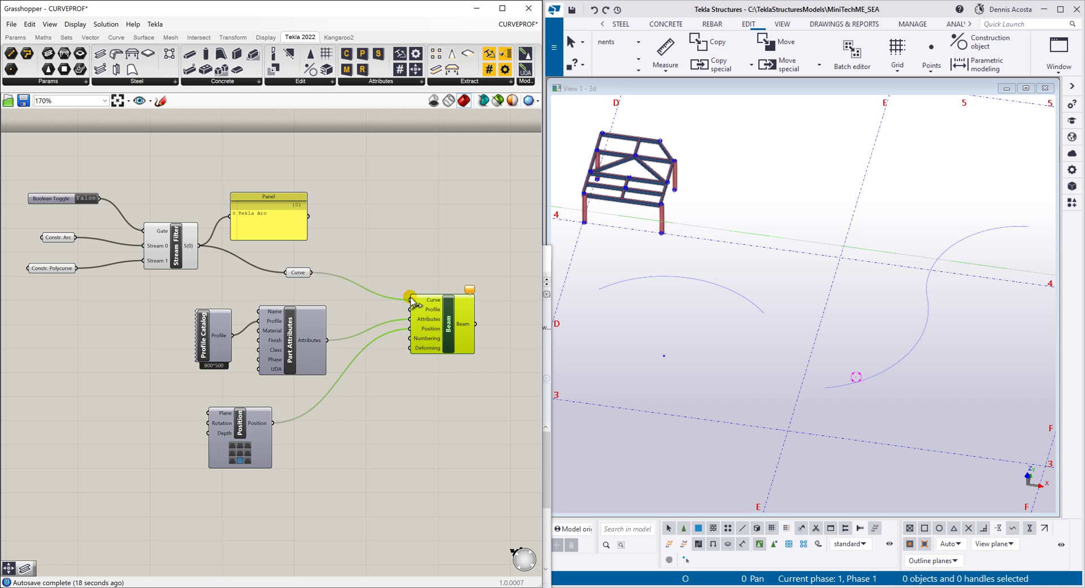
scroll(633, 295, up, 4)
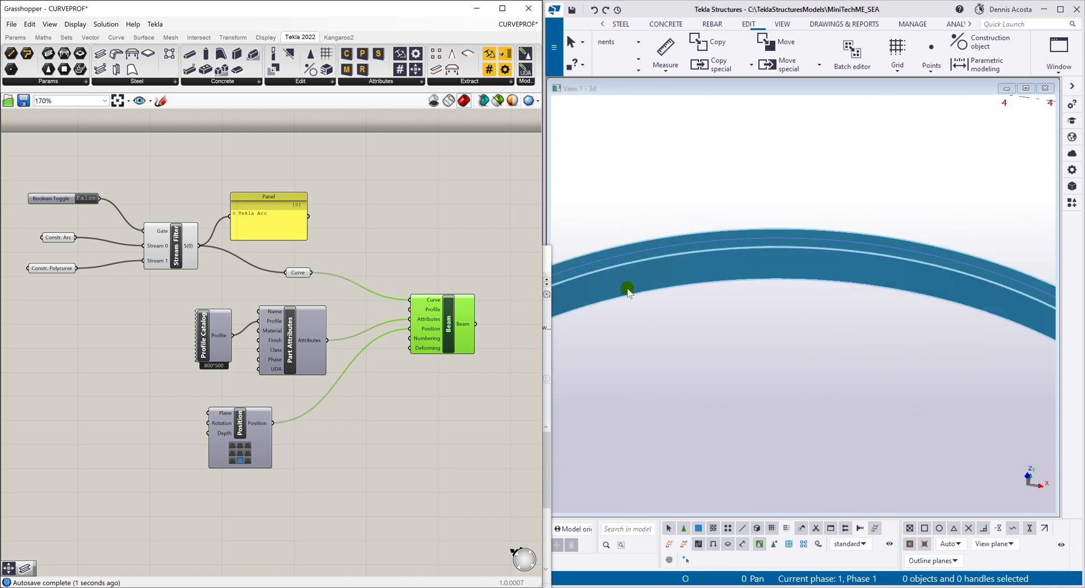
scroll(632, 297, down, 4)
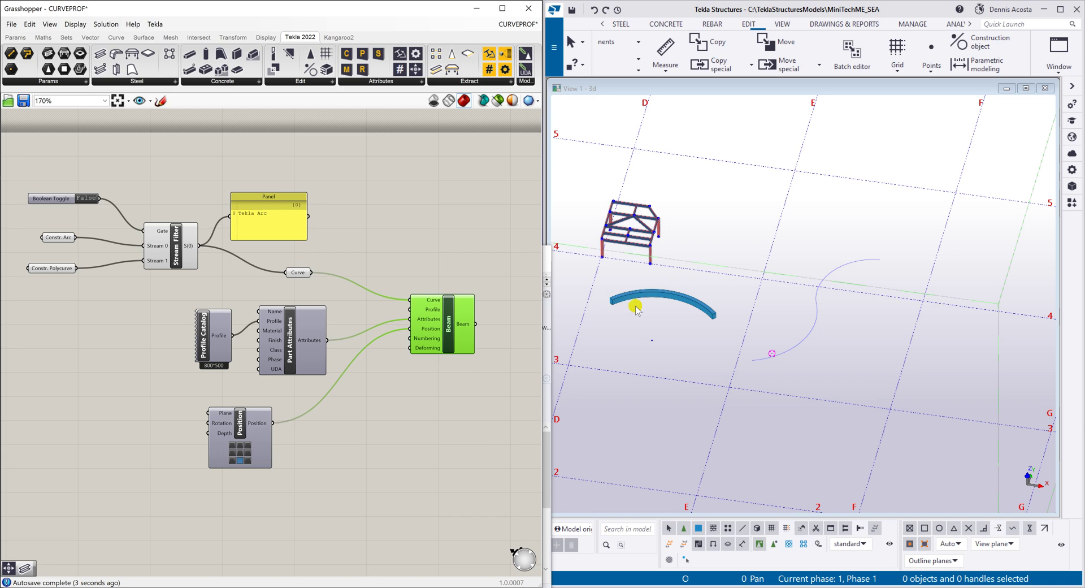
Step: Set the Boolean Toggle to True to build the beam along the polycurve, and inspect its shape in the Tekla model
double_click(84, 199)
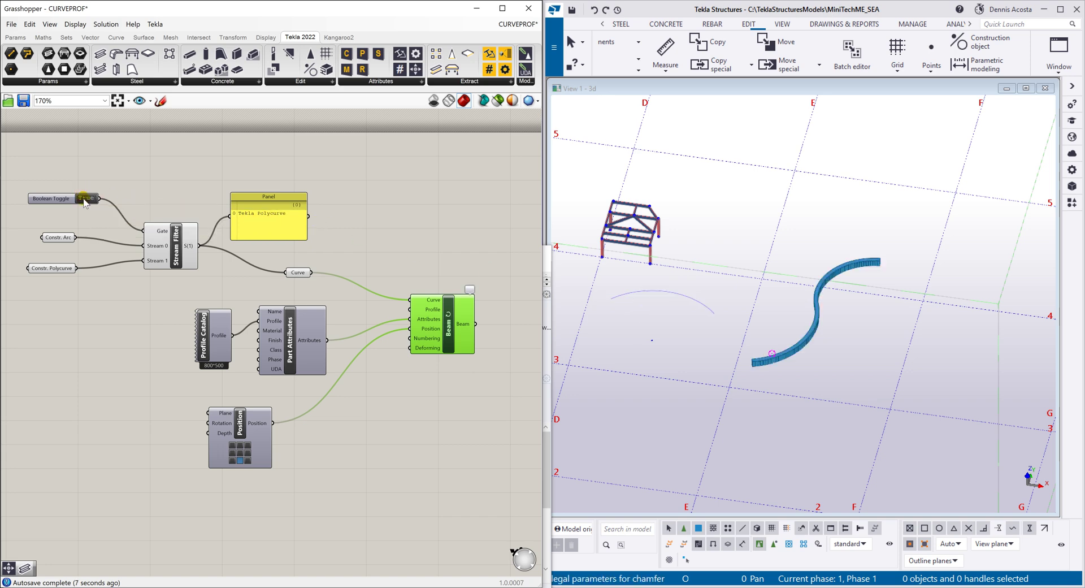
scroll(818, 368, up, 5)
scroll(792, 348, down, 3)
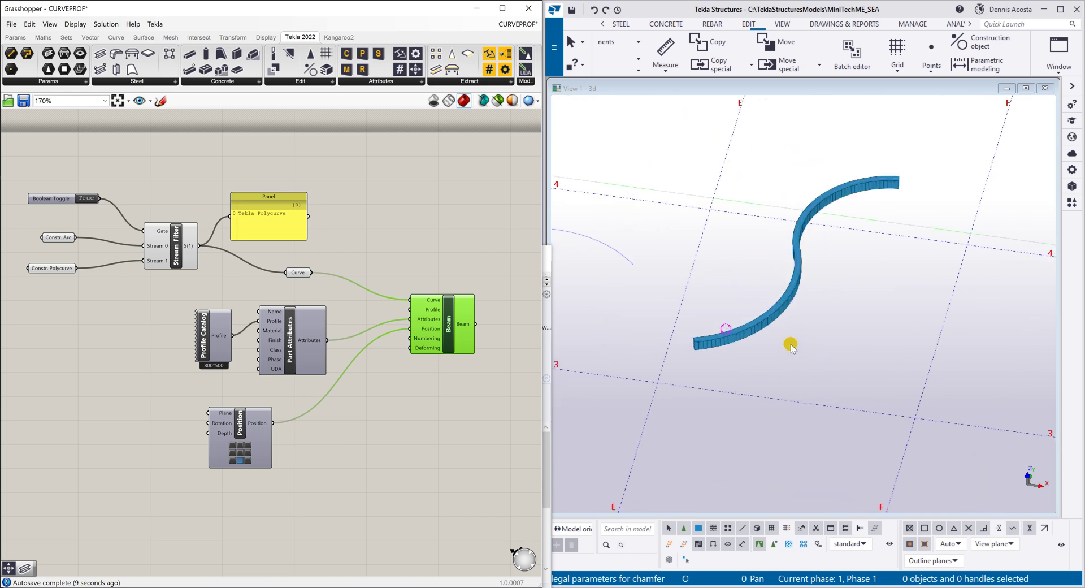
scroll(768, 338, up, 3)
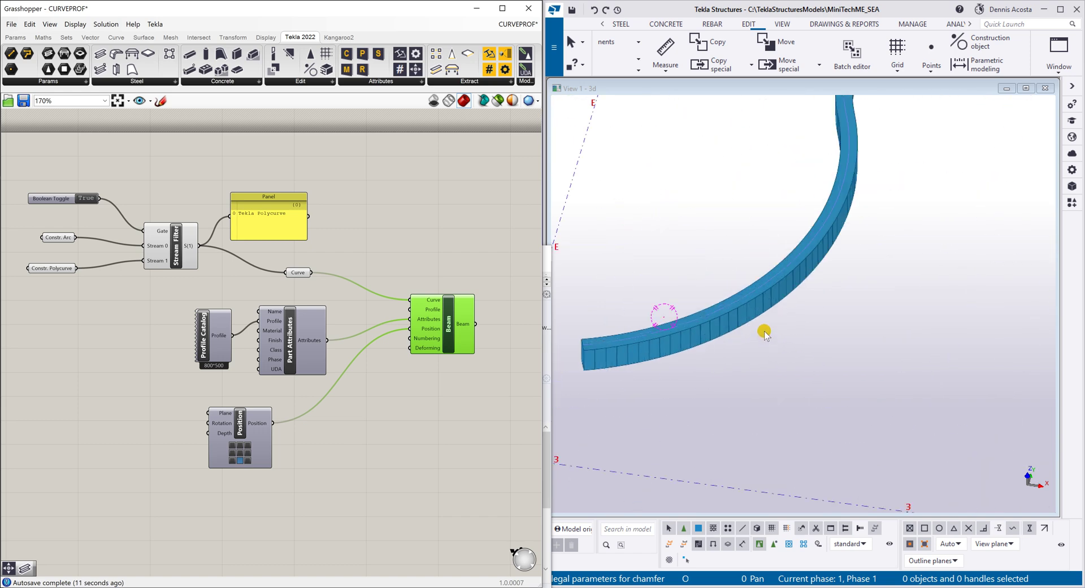
scroll(764, 332, down, 3)
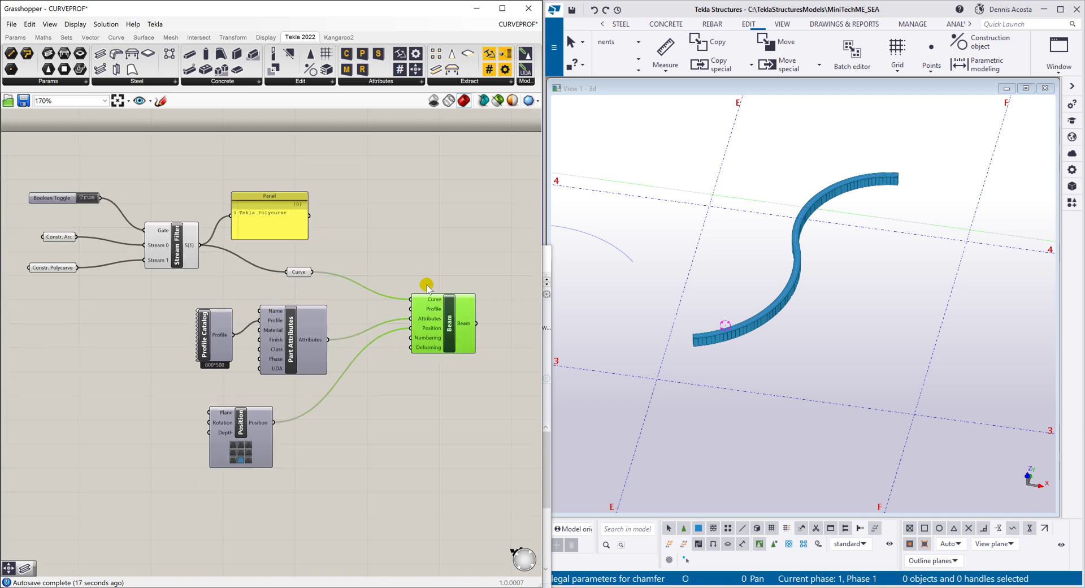
scroll(447, 280, down, 1)
scroll(619, 279, down, 4)
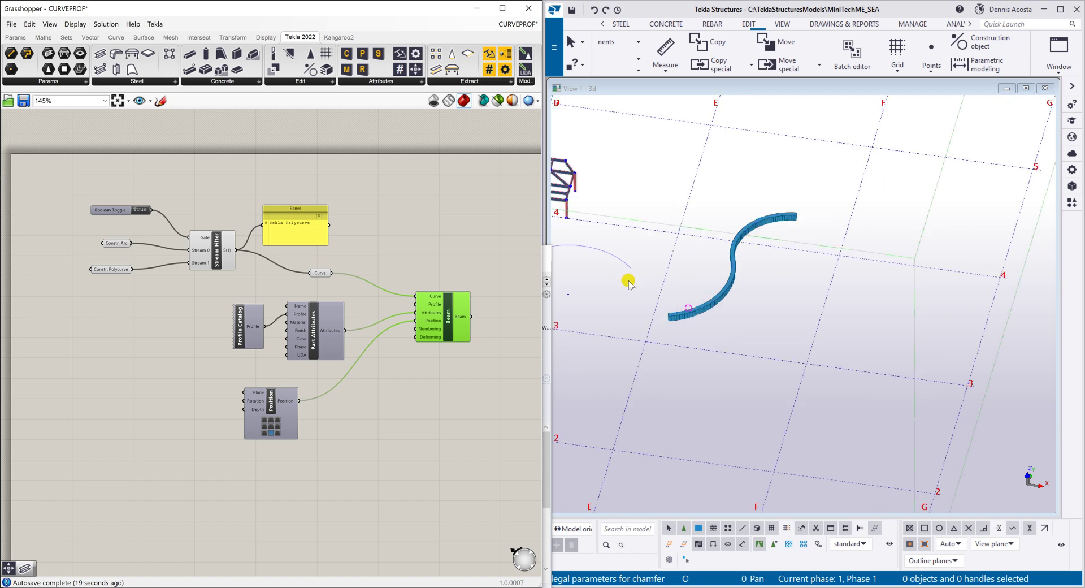
scroll(588, 277, up, 3)
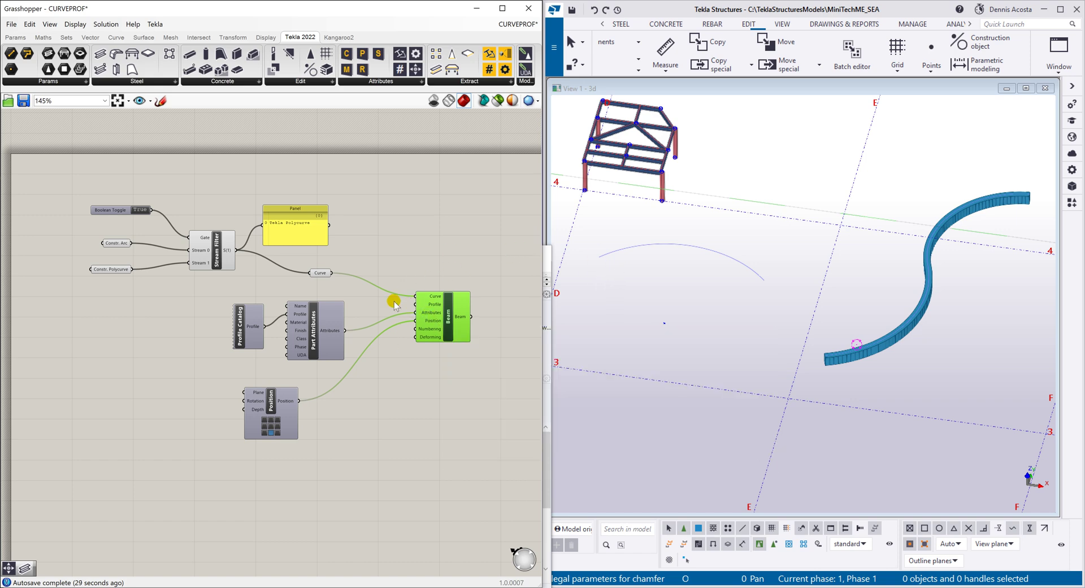
Step: Set the Position component's placement grid to the top-middle cell and save the Grasshopper document
click(274, 427)
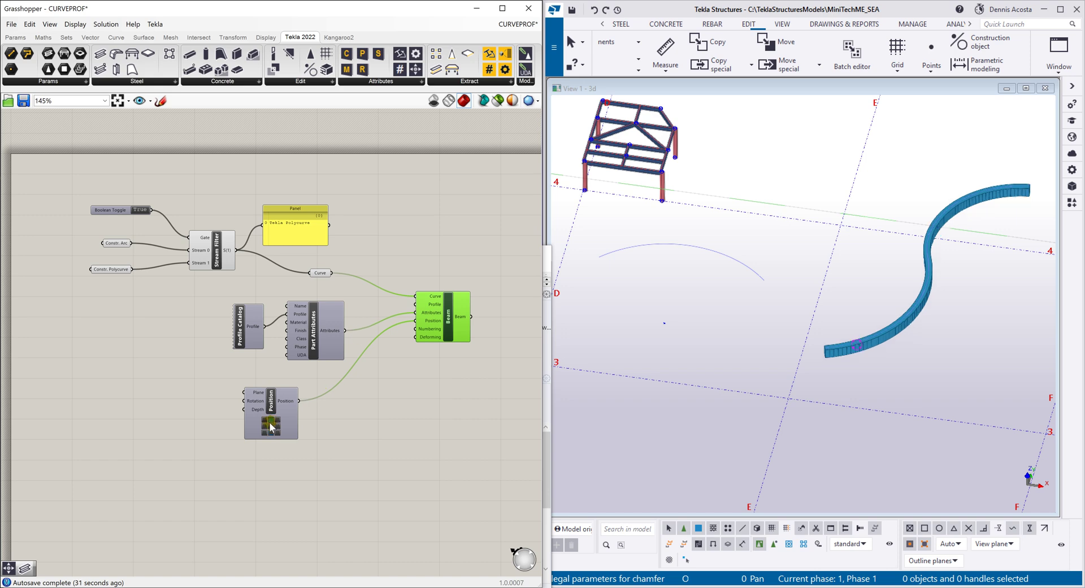
click(12, 26)
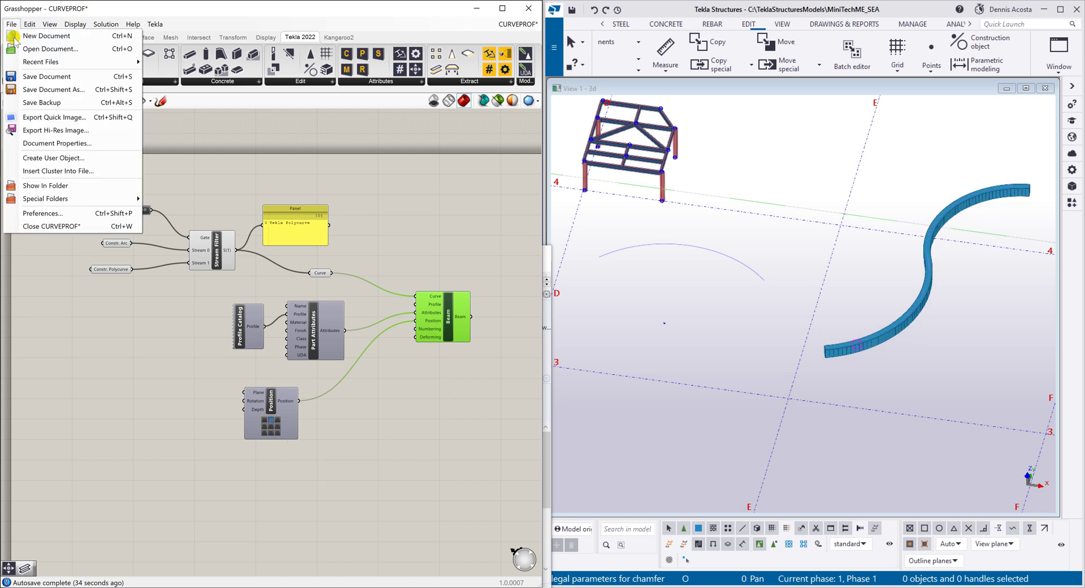
click(50, 76)
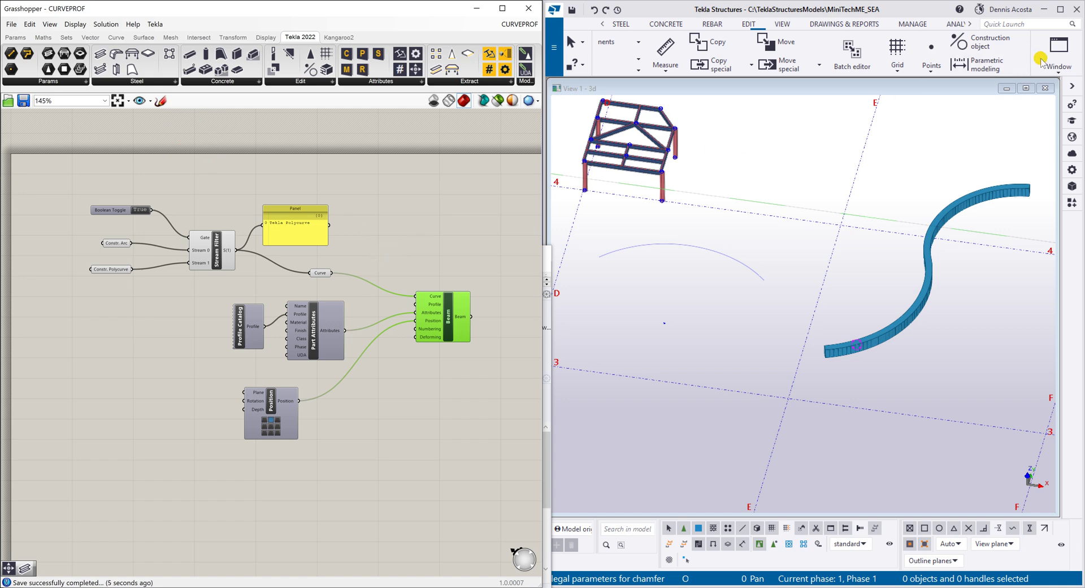
scroll(789, 286, down, 3)
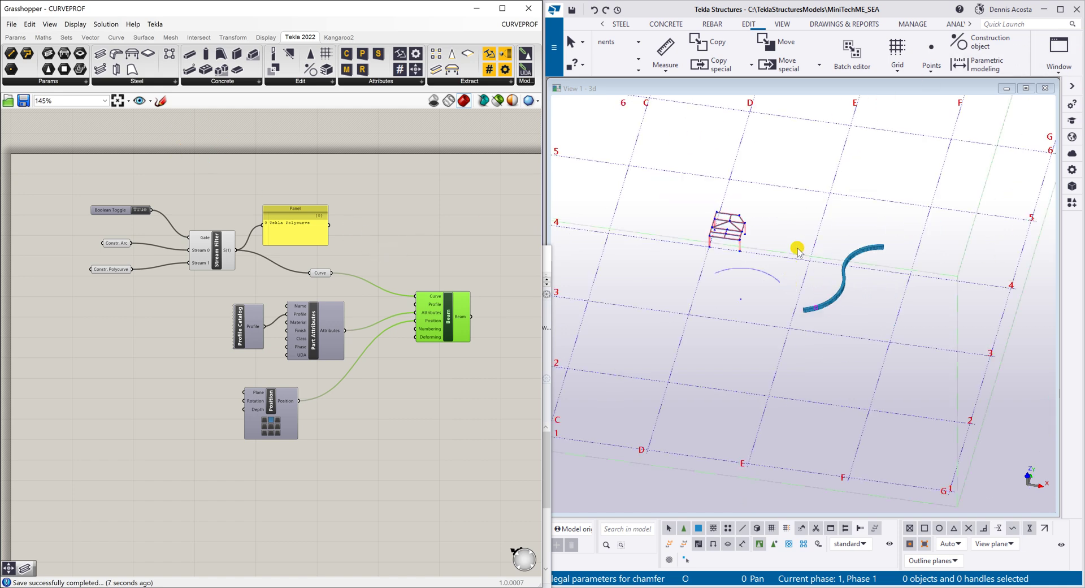
scroll(817, 263, up, 3)
scroll(792, 274, down, 4)
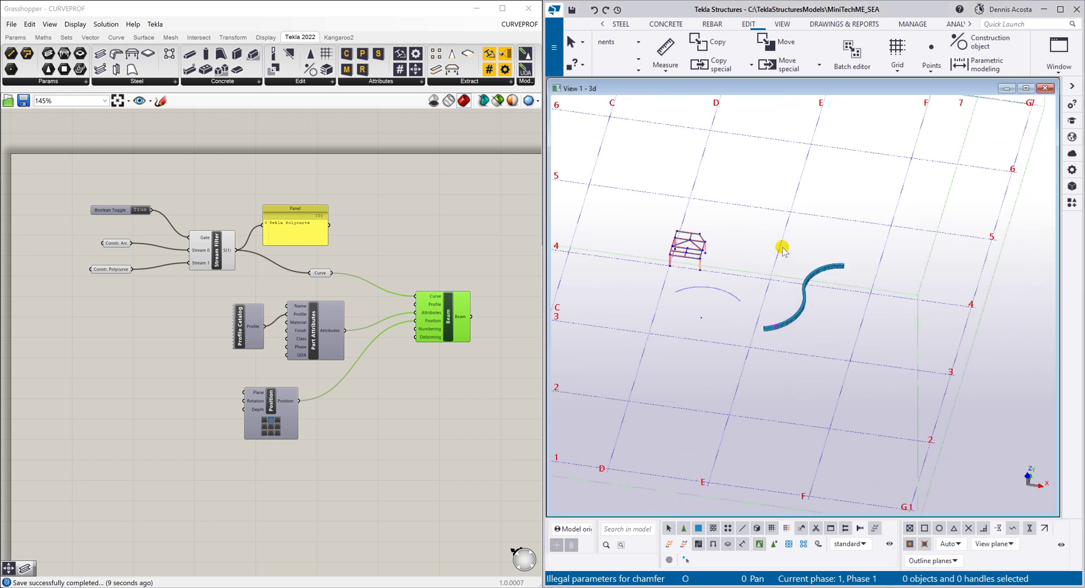
scroll(782, 250, up, 2)
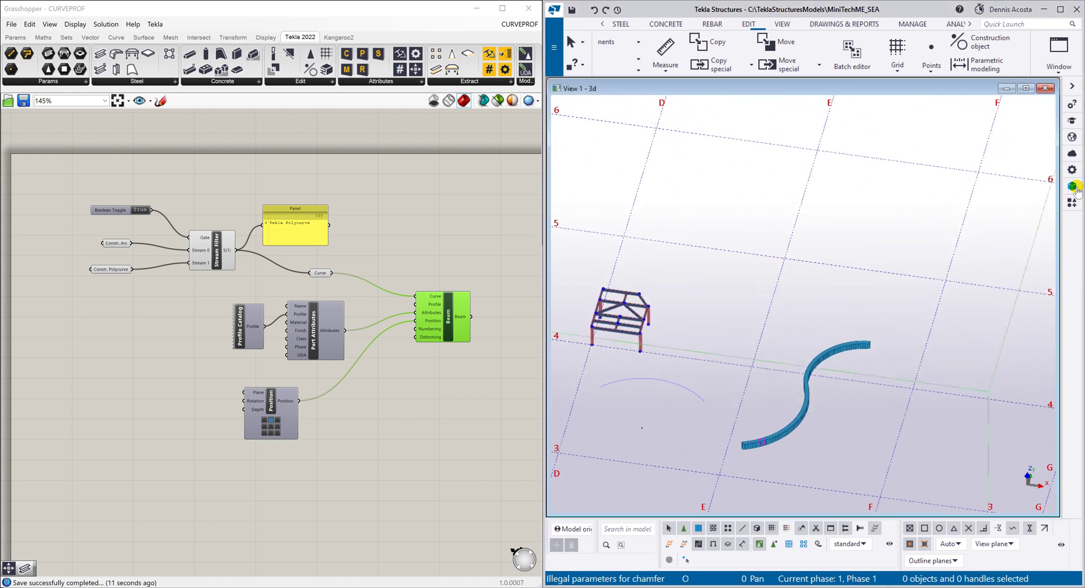
scroll(733, 232, up, 3)
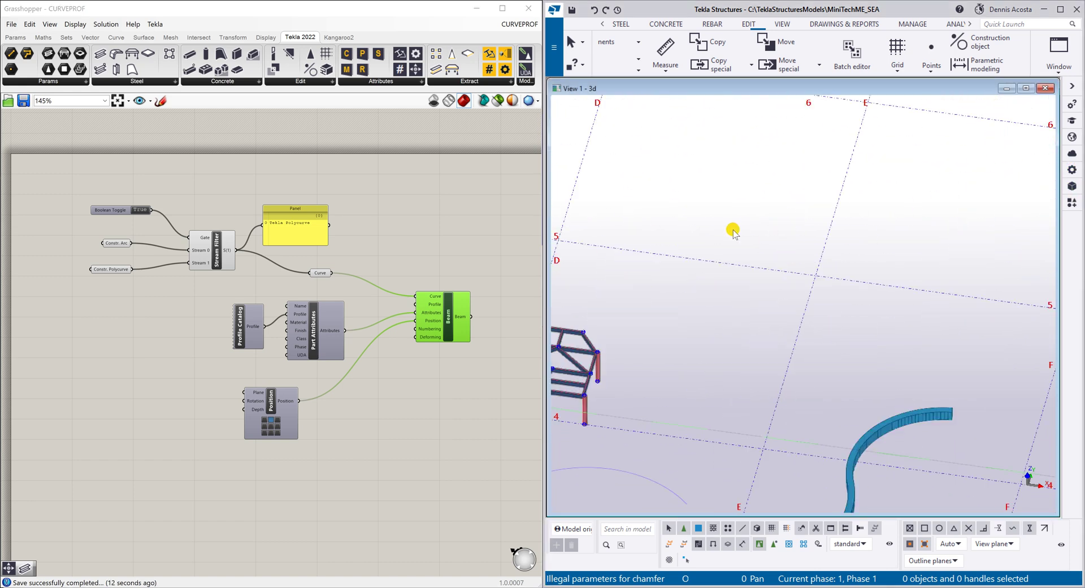
Step: Sketch a construction arc by centre point, with a radius of about 6000 mm, near grid line D between grid lines 5 and 6
click(959, 42)
click(954, 136)
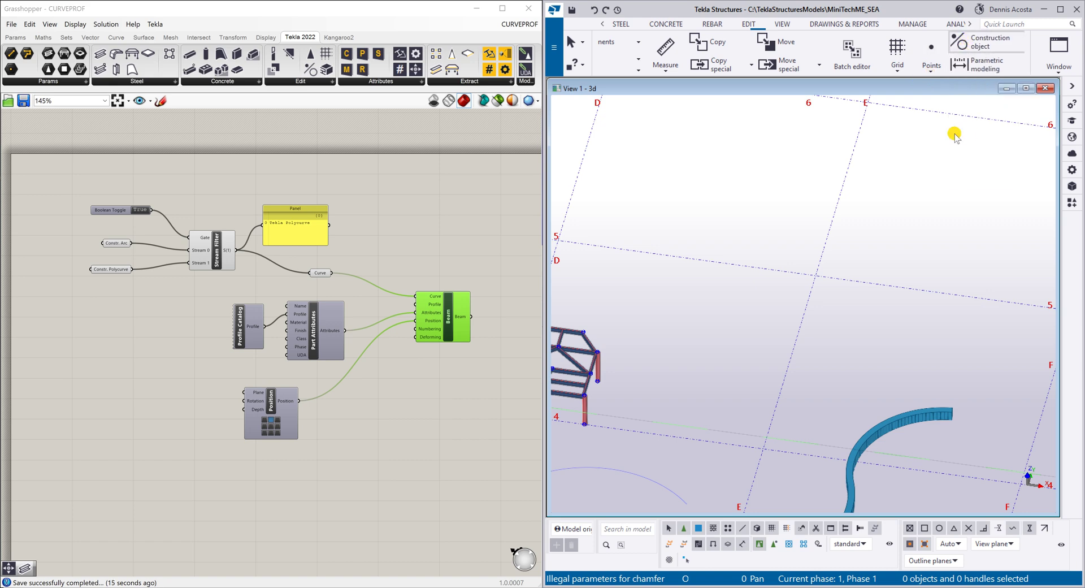
click(612, 209)
click(686, 190)
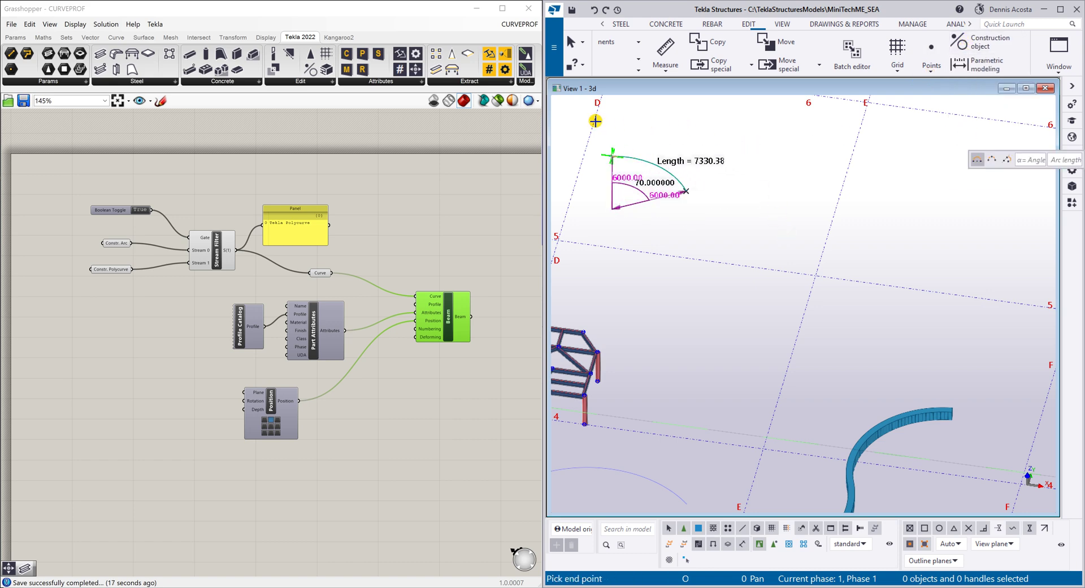
middle_drag(640, 147, 804, 192)
click(703, 187)
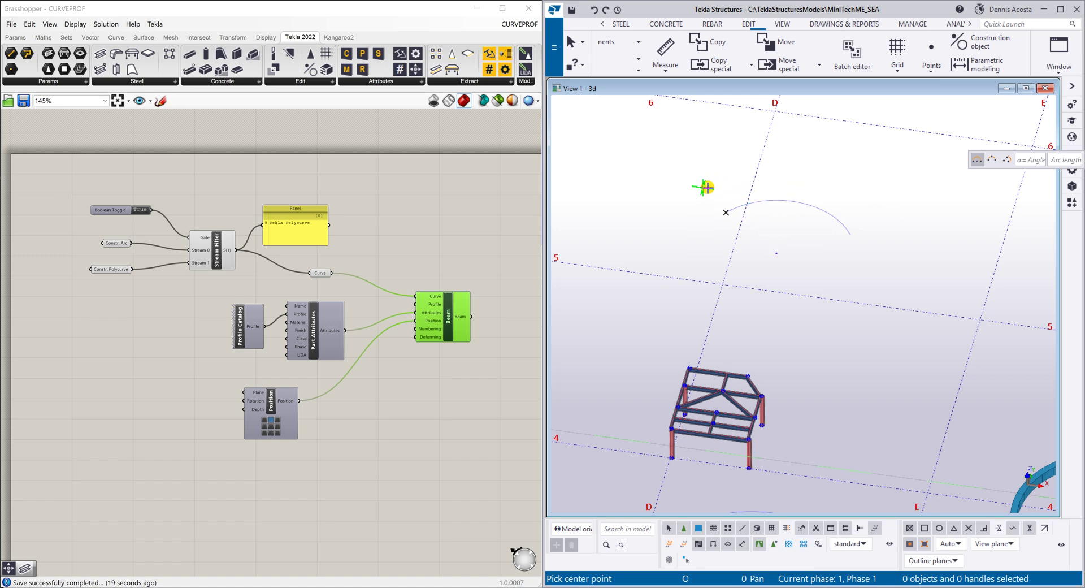
Step: Sketch an S-shaped construction polycurve of tangent arcs across grid line E between grid lines 5 and 6, and end the command
middle_drag(972, 245, 799, 230)
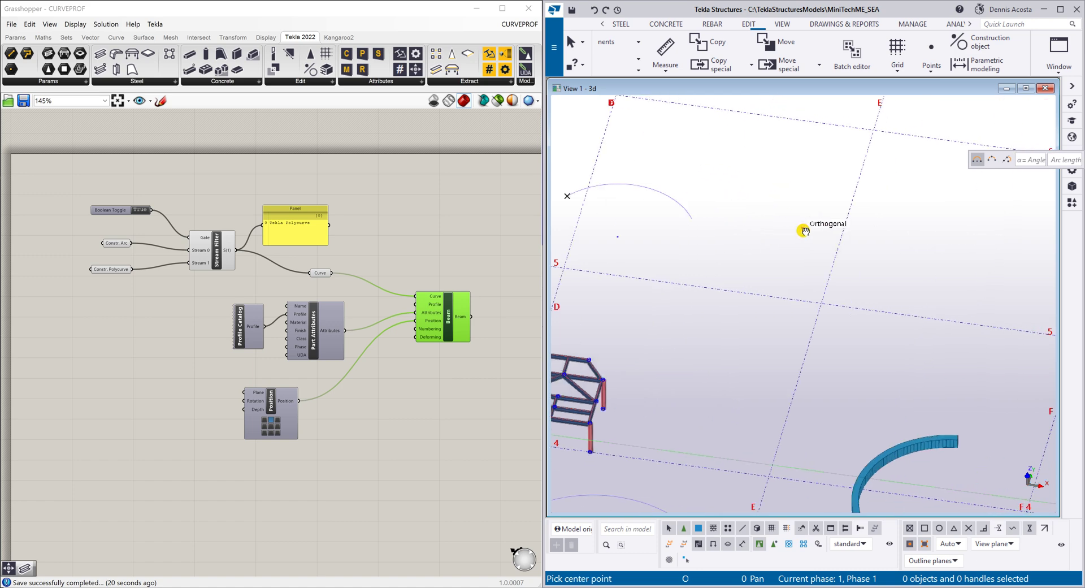
click(982, 43)
click(991, 158)
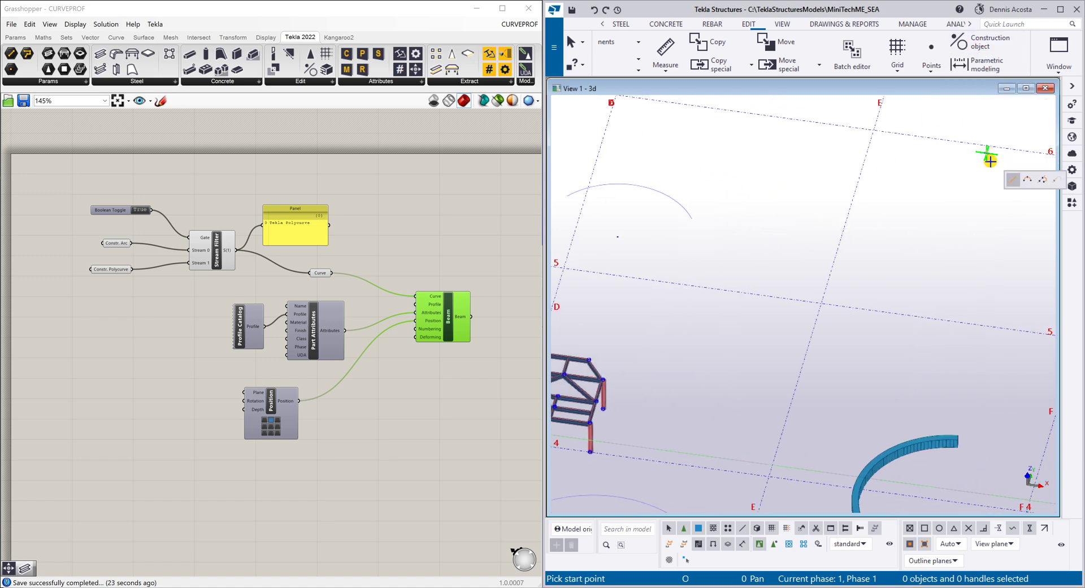
click(1044, 181)
click(758, 263)
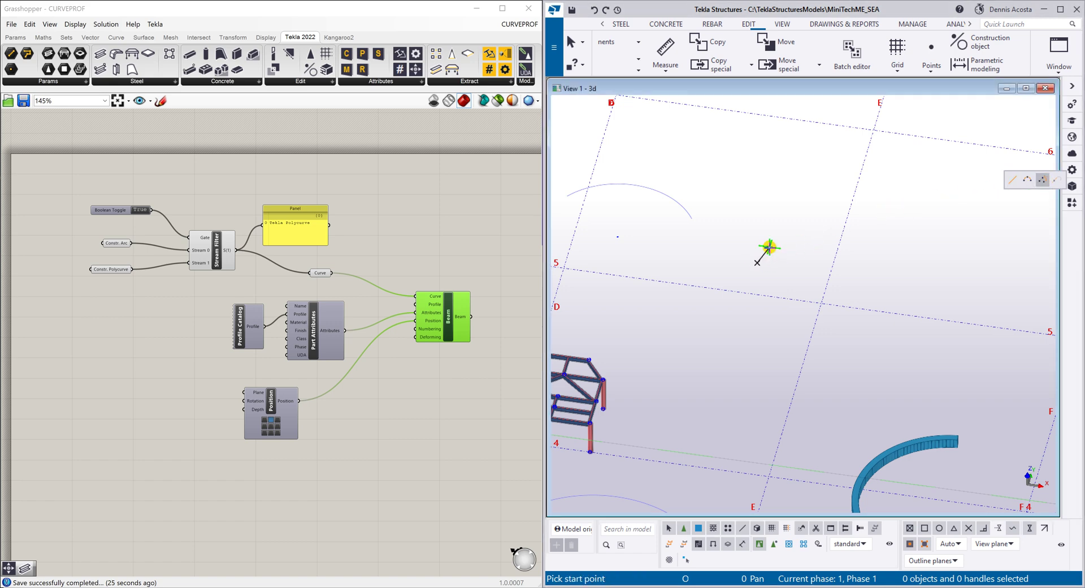
click(772, 245)
click(883, 224)
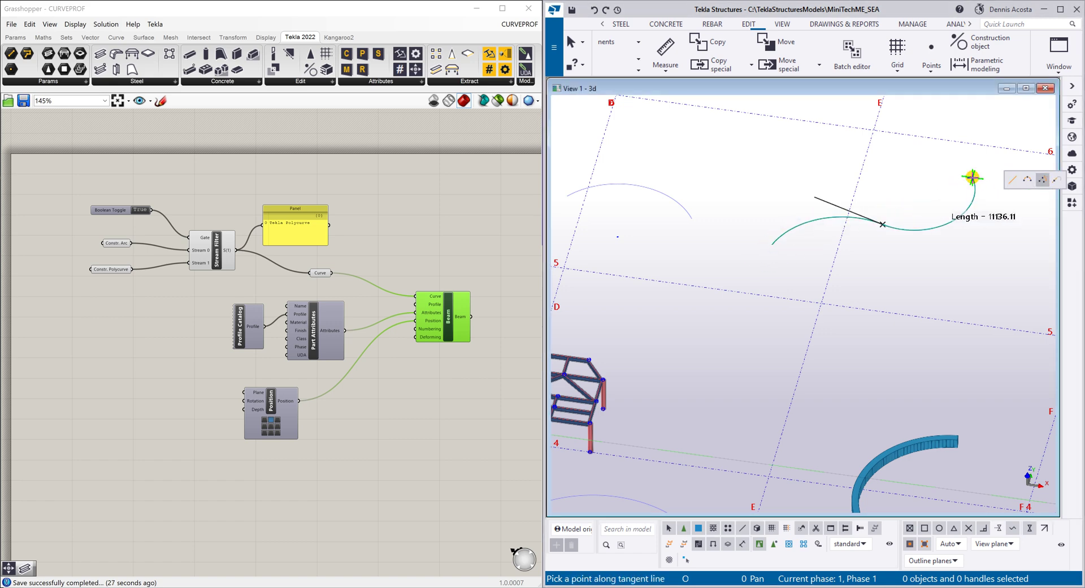
right_click(908, 163)
click(920, 171)
Step: Open the Grasshopper Component's CURVEPROF properties from Applications & components and move the dialog clear of the 3D model view
scroll(827, 237, down, 4)
scroll(791, 263, up, 4)
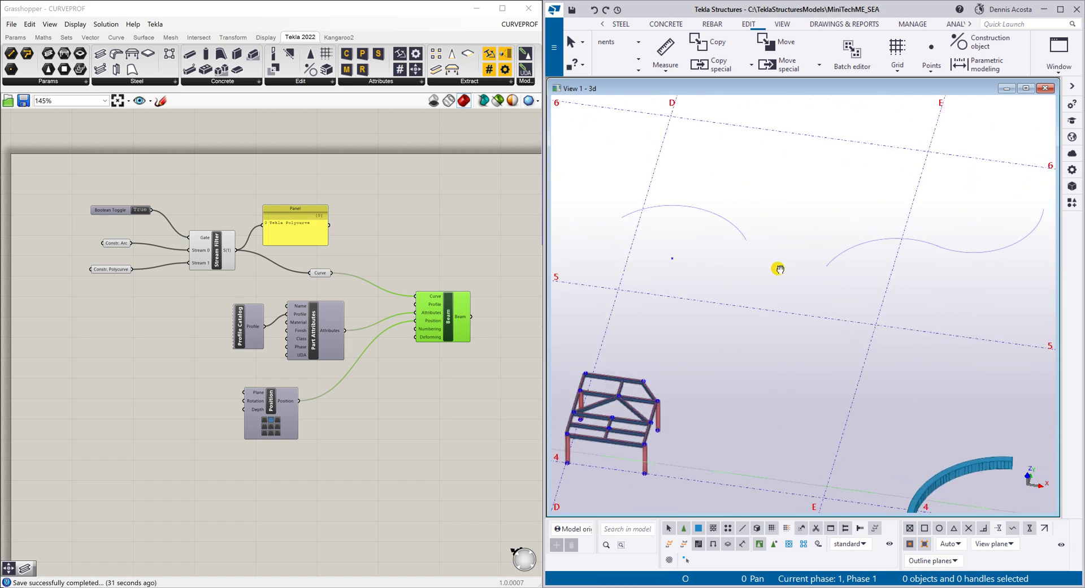
middle_drag(779, 269, 842, 302)
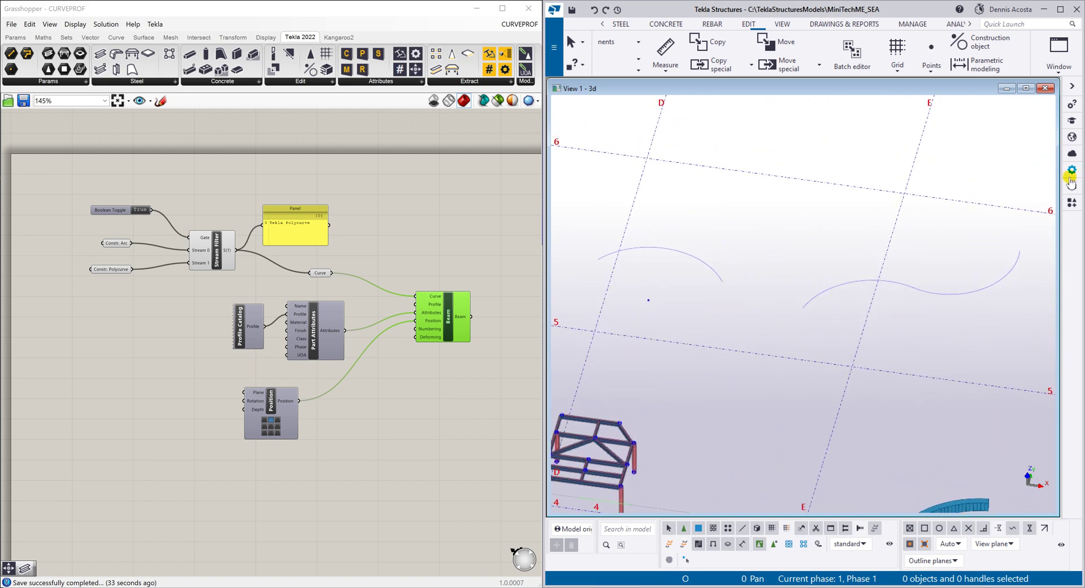
click(1071, 201)
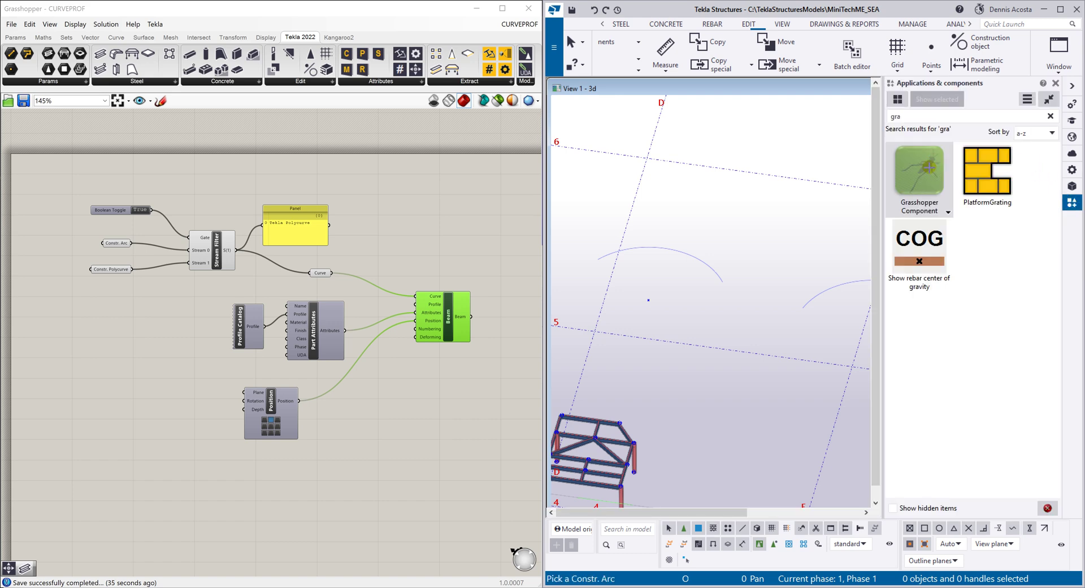
double_click(923, 169)
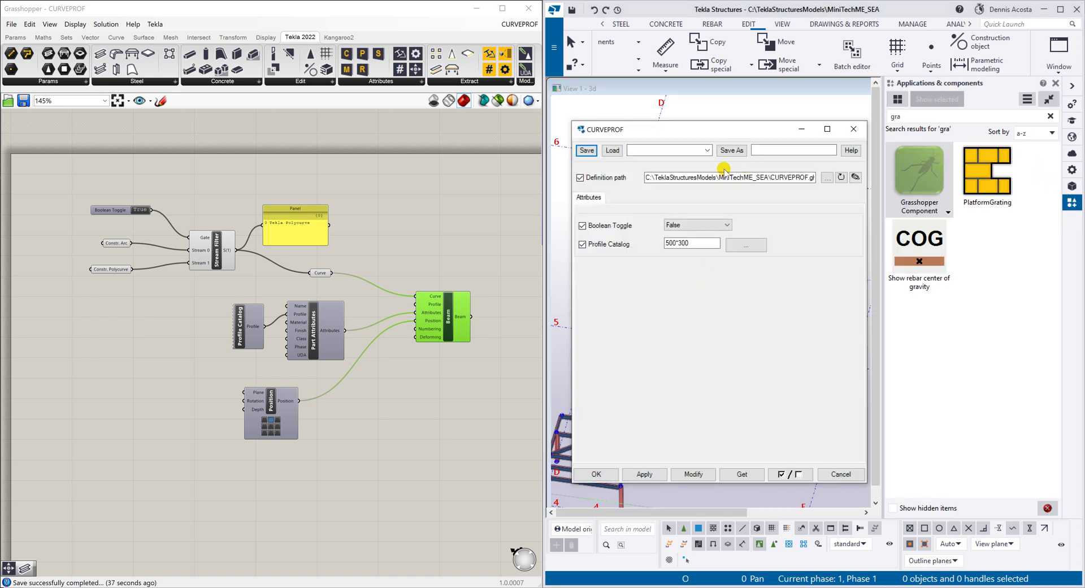
drag(698, 130, 342, 125)
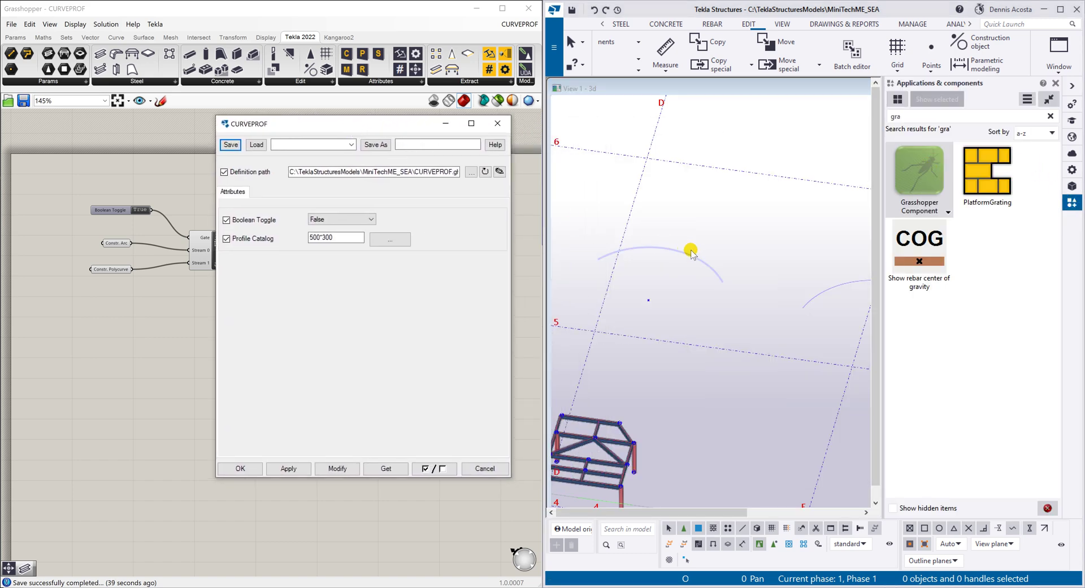
Step: Set the component's Profile Catalog value to 3000*200 with the Boolean Toggle at False, and apply the properties
scroll(691, 250, down, 4)
scroll(733, 286, up, 2)
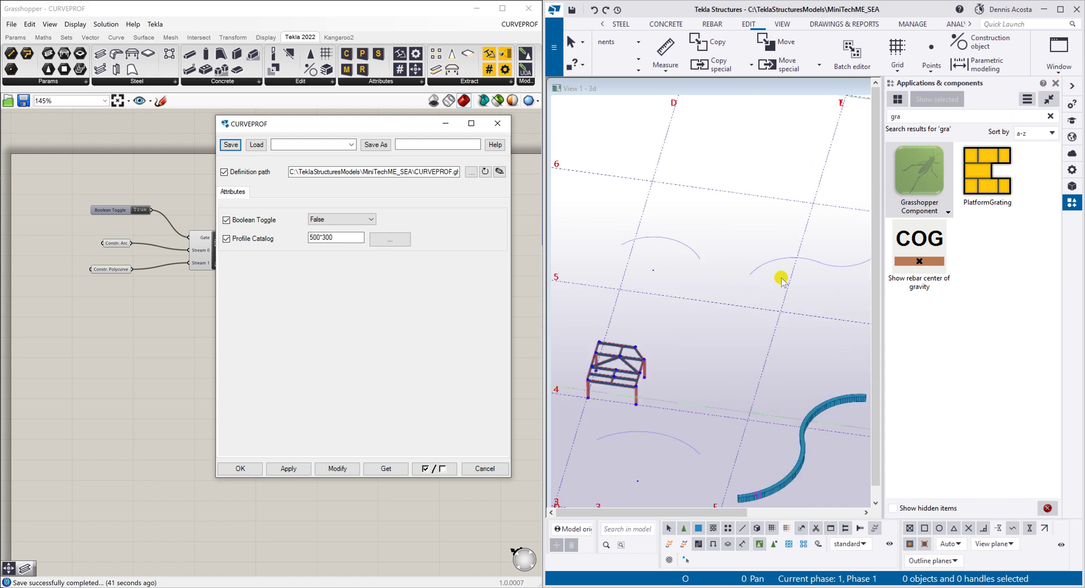
middle_drag(752, 280, 706, 297)
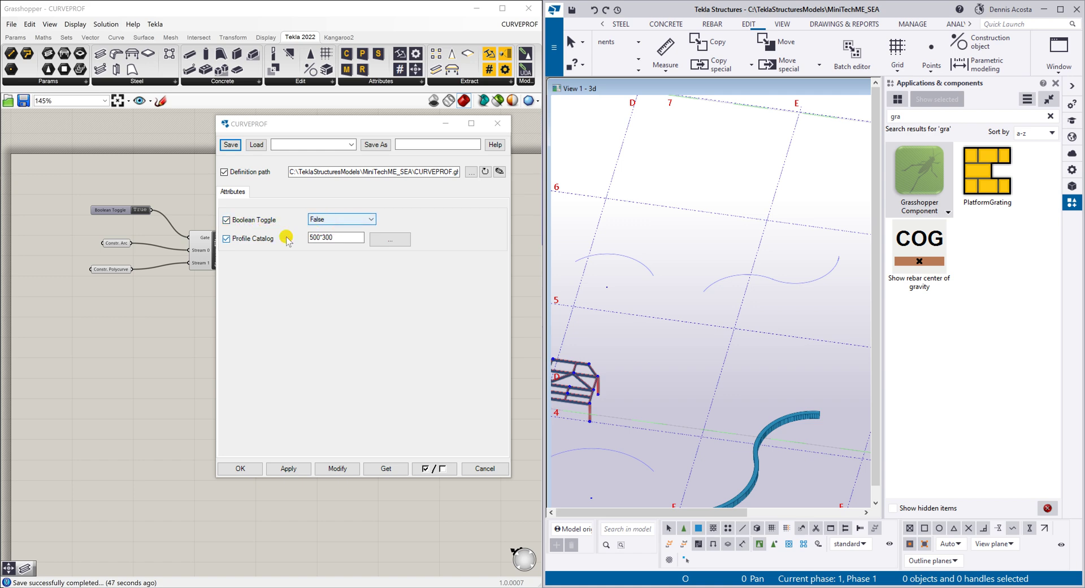
drag(341, 239, 303, 246)
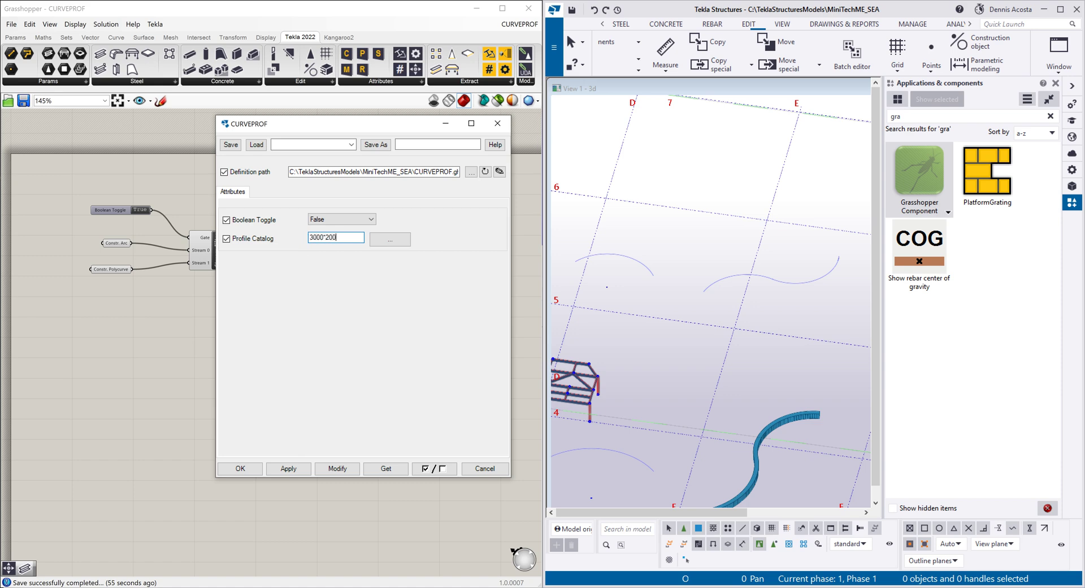
click(287, 468)
Step: Insert the Grasshopper Component using the new construction arc for both curve inputs to model the arc beam
click(926, 174)
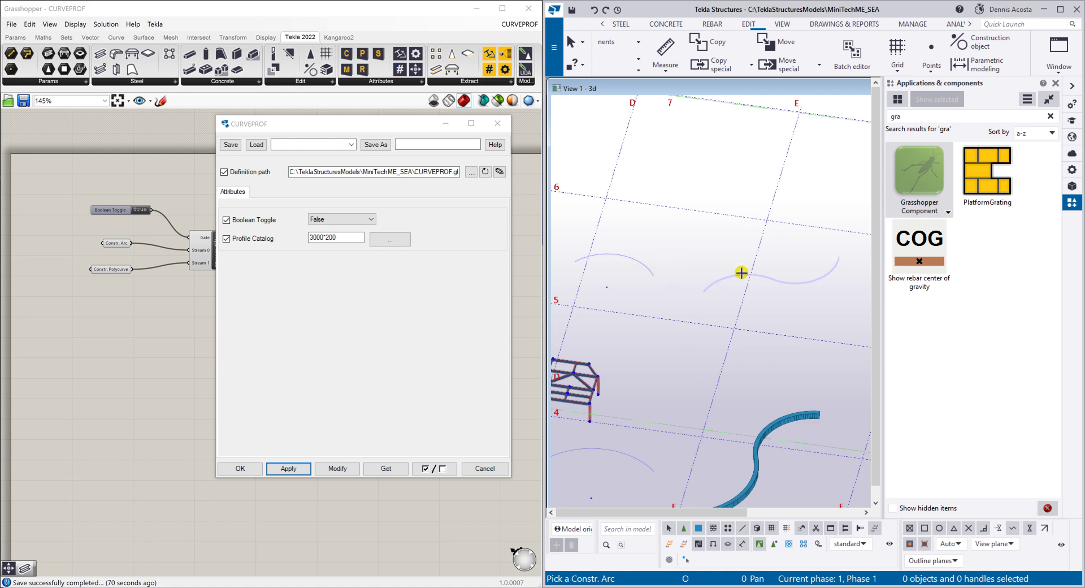
click(651, 265)
scroll(649, 273, up, 3)
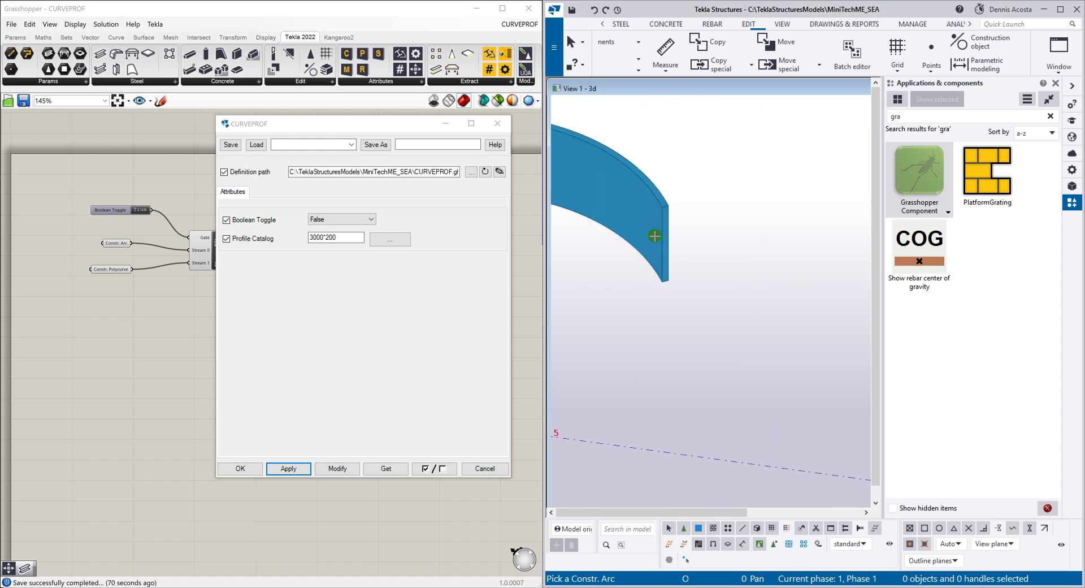
scroll(649, 236, down, 2)
scroll(730, 344, down, 2)
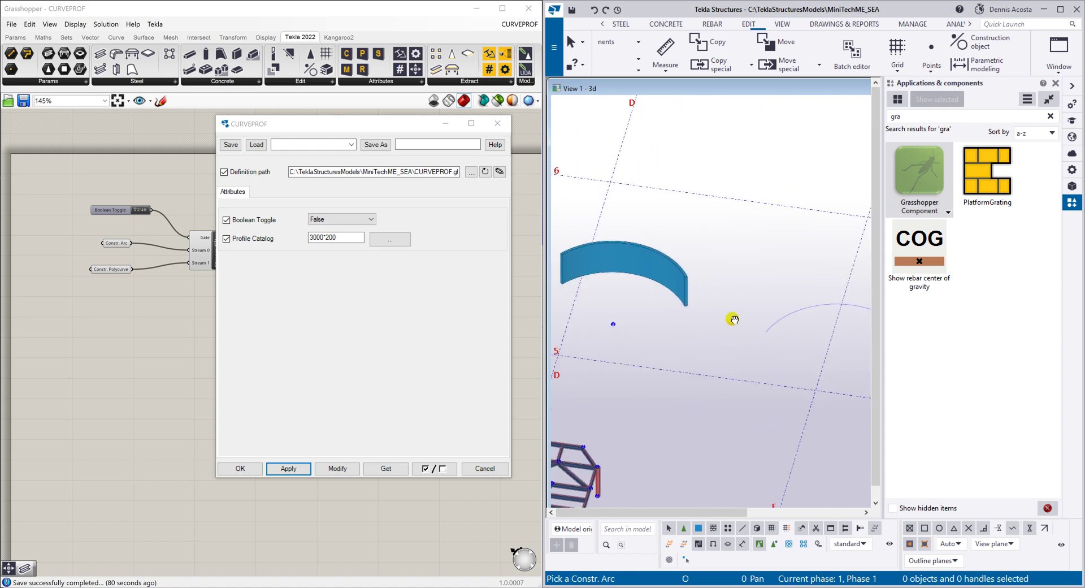
Step: Set the component's Boolean Toggle to True and apply the properties
click(372, 219)
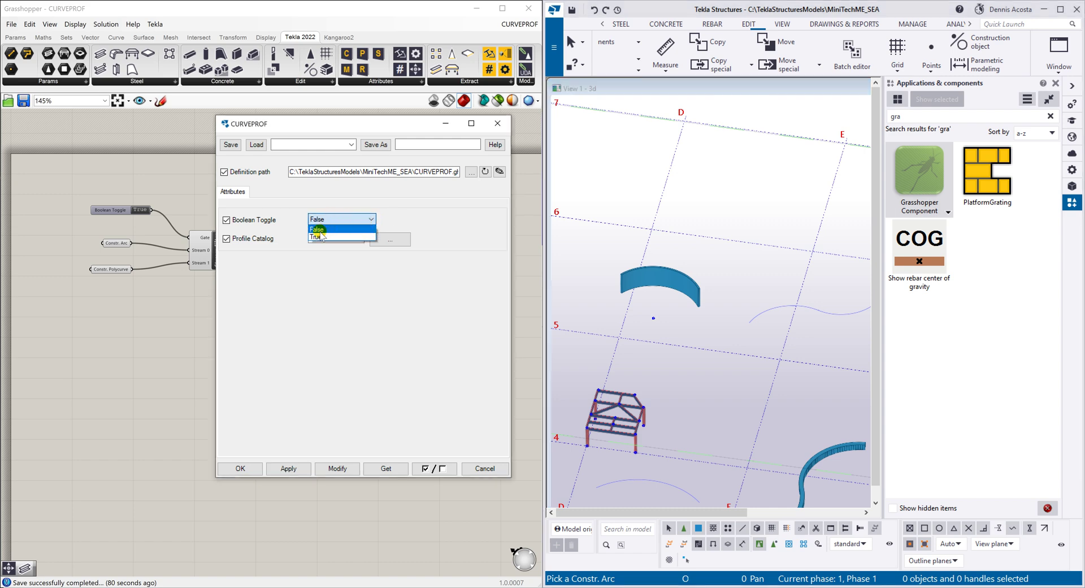
click(339, 228)
click(289, 464)
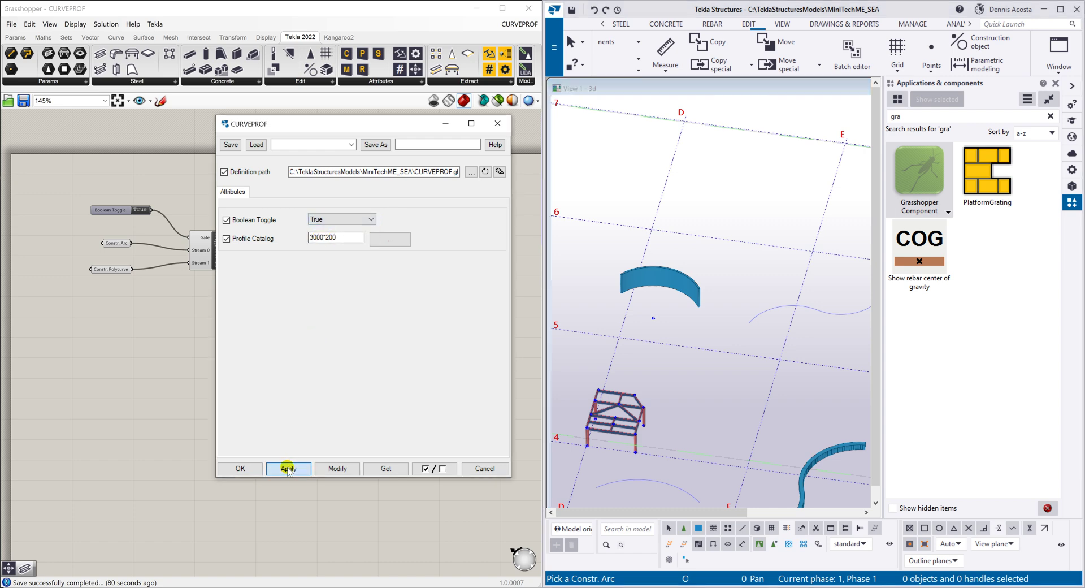
click(901, 201)
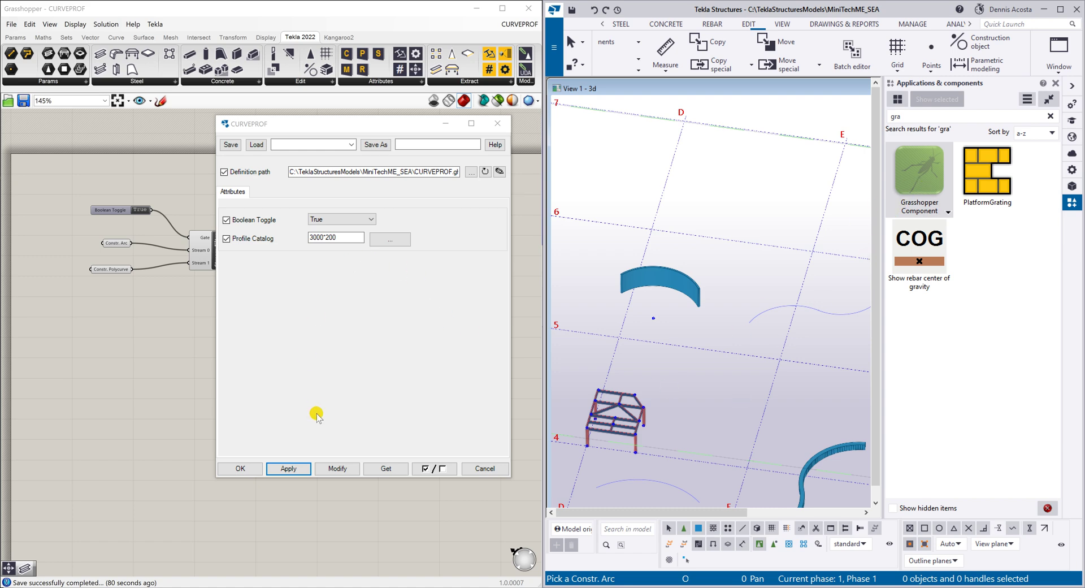
click(289, 468)
Step: Insert the Grasshopper Component using the S-shaped construction polycurve for both curve inputs, and end the command
middle_drag(789, 353, 727, 339)
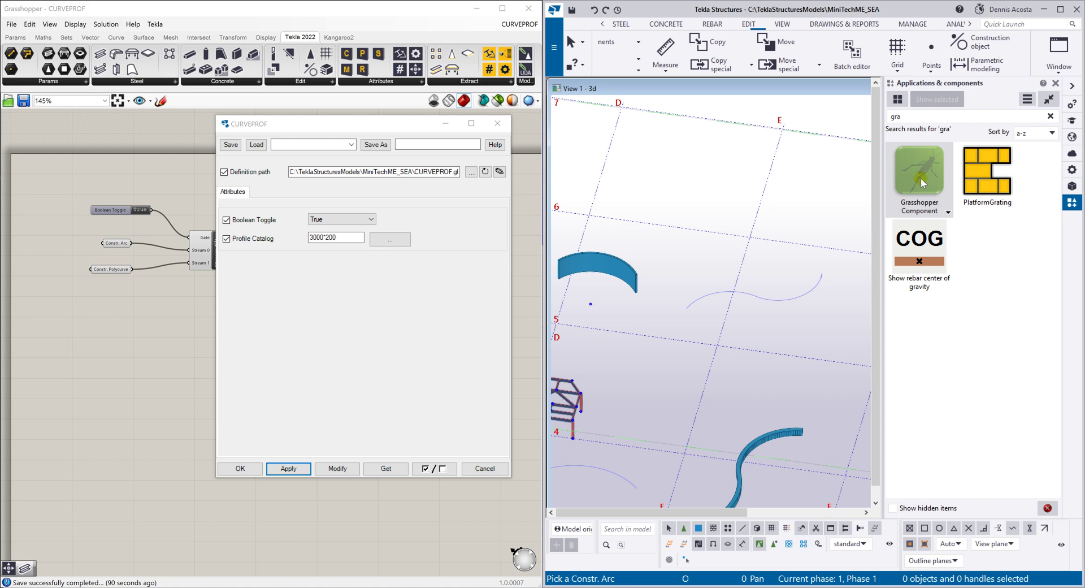
right_click(713, 213)
click(725, 220)
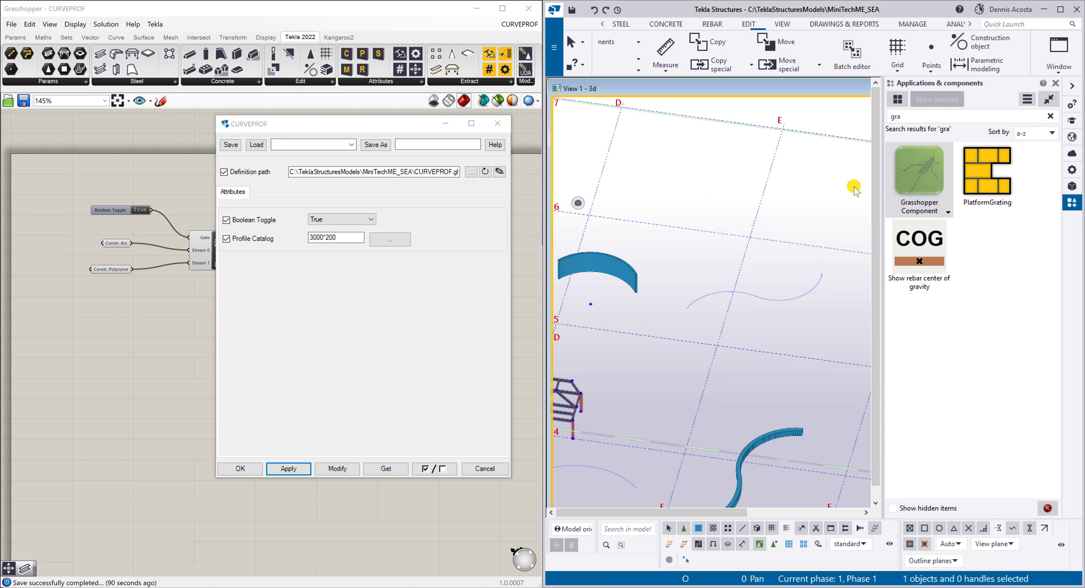
click(914, 179)
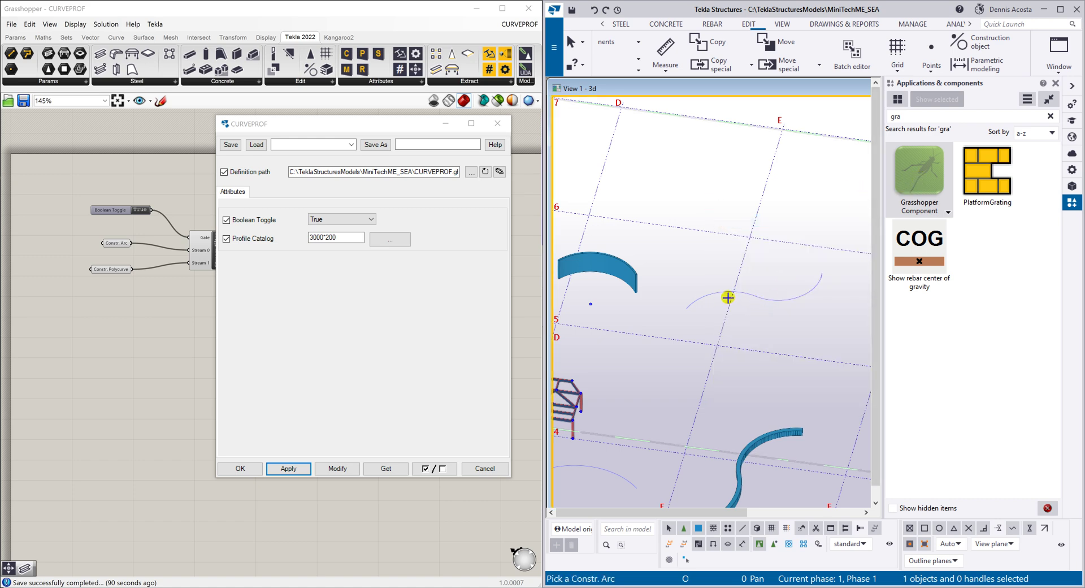
click(287, 468)
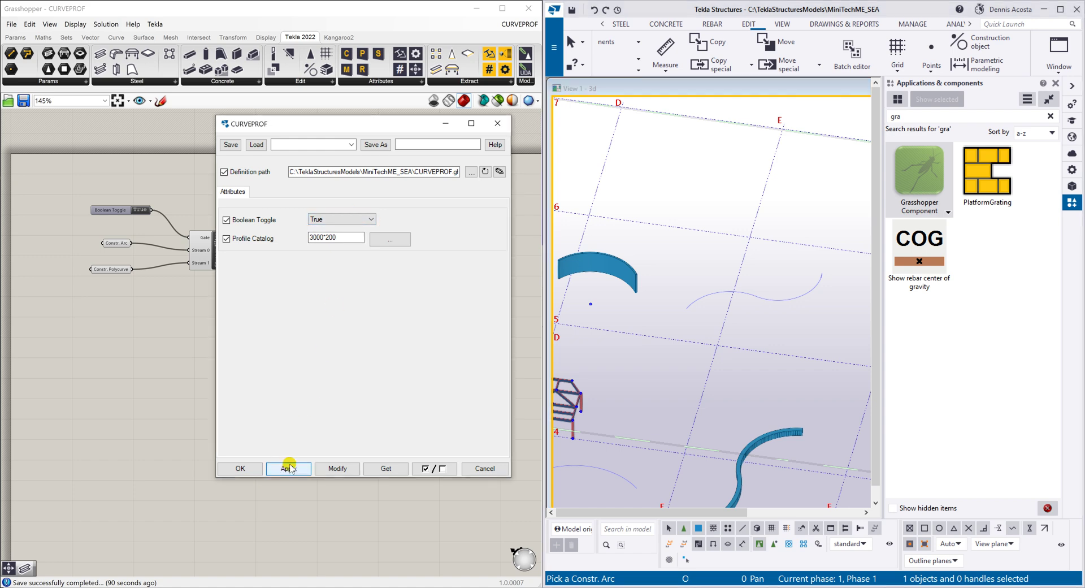
click(719, 292)
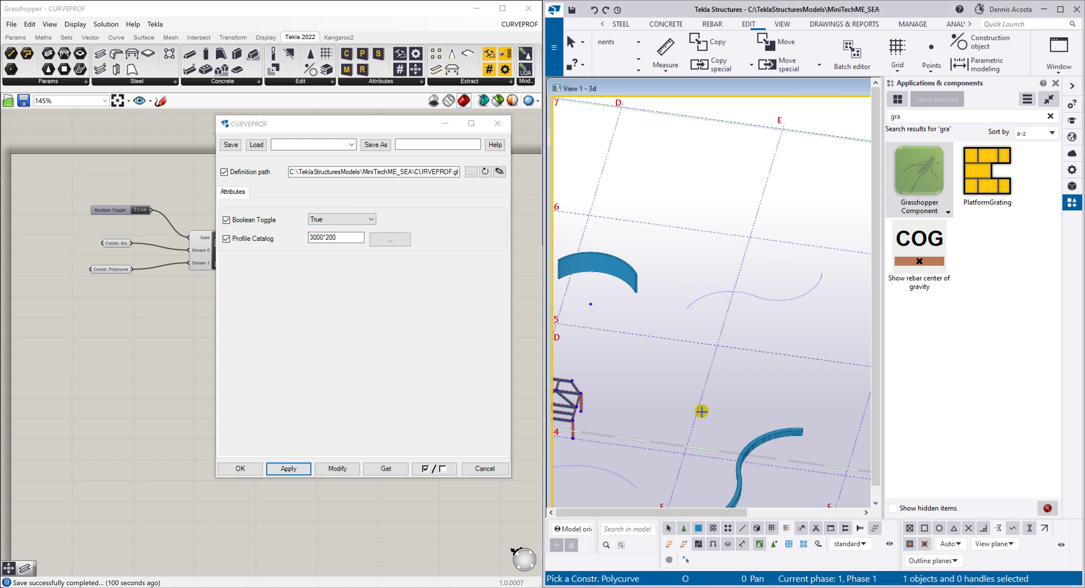
click(716, 296)
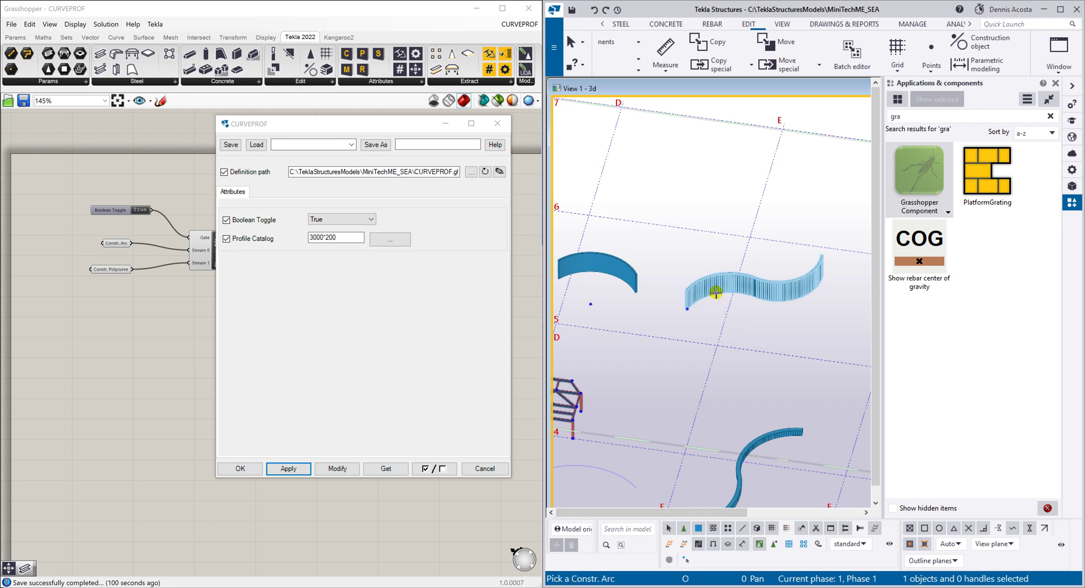
scroll(707, 252, up, 3)
right_click(708, 252)
click(719, 255)
Step: Examine the new arc and polycurve beams in the 3D view, with the CURVEPROF dialog moved off the Grasshopper canvas
scroll(686, 373, up, 4)
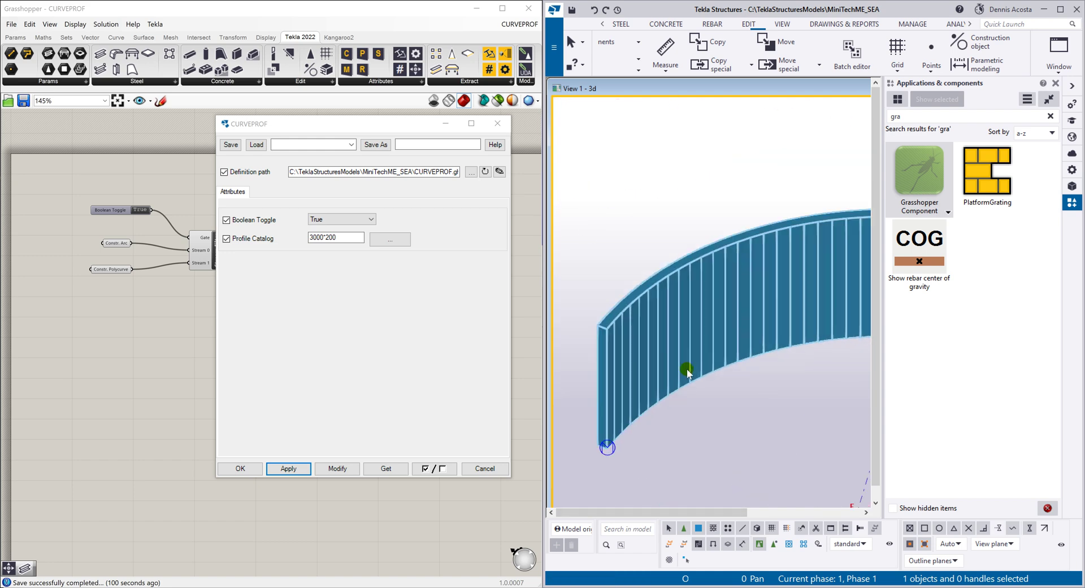
scroll(687, 373, down, 2)
ctrl+middle_drag(665, 362, 722, 305)
scroll(726, 305, down, 4)
click(855, 222)
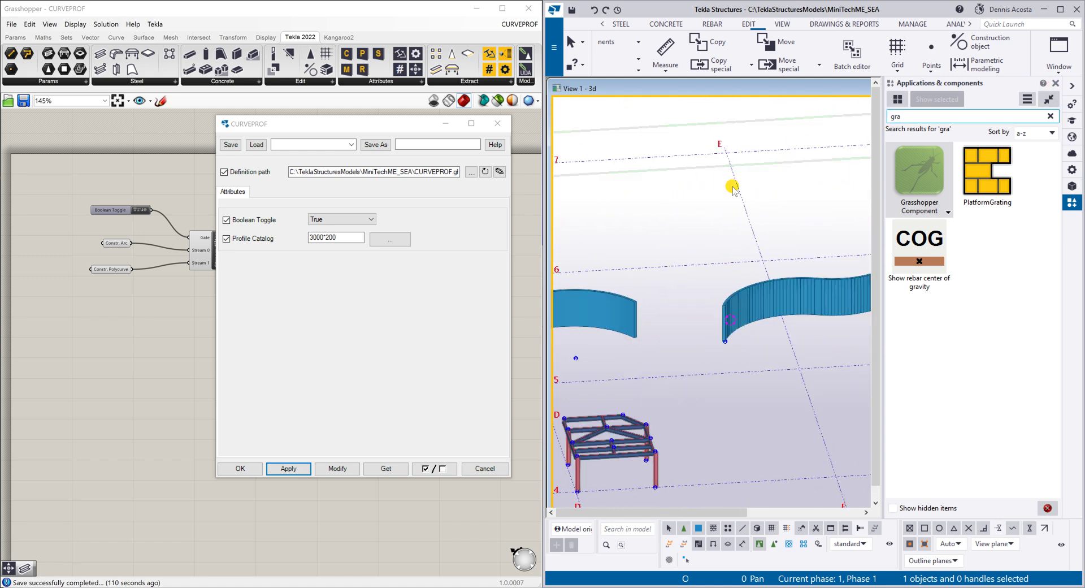
drag(411, 131, 949, 170)
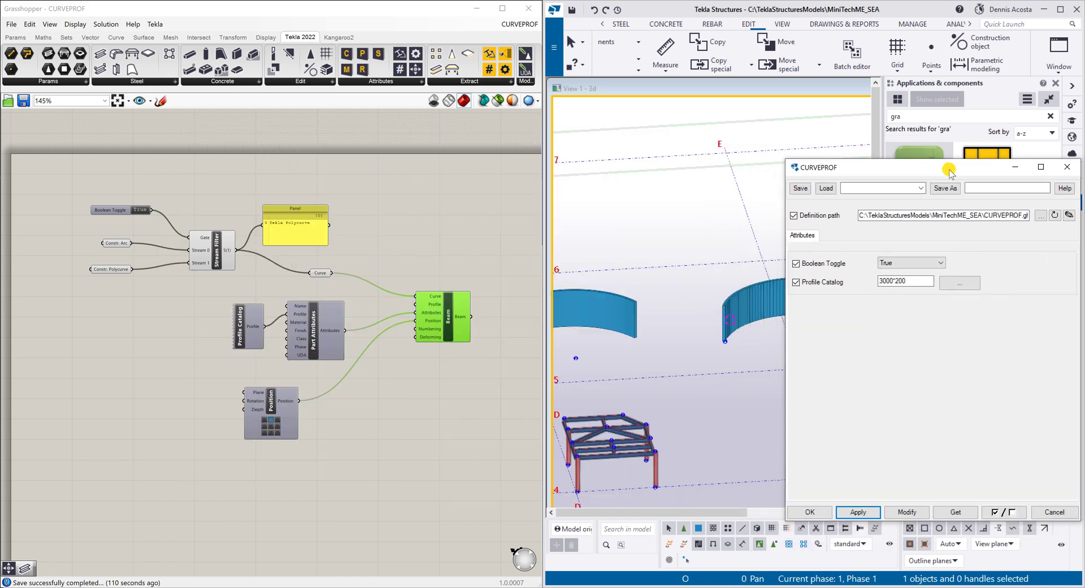
scroll(597, 226, down, 5)
scroll(598, 239, up, 5)
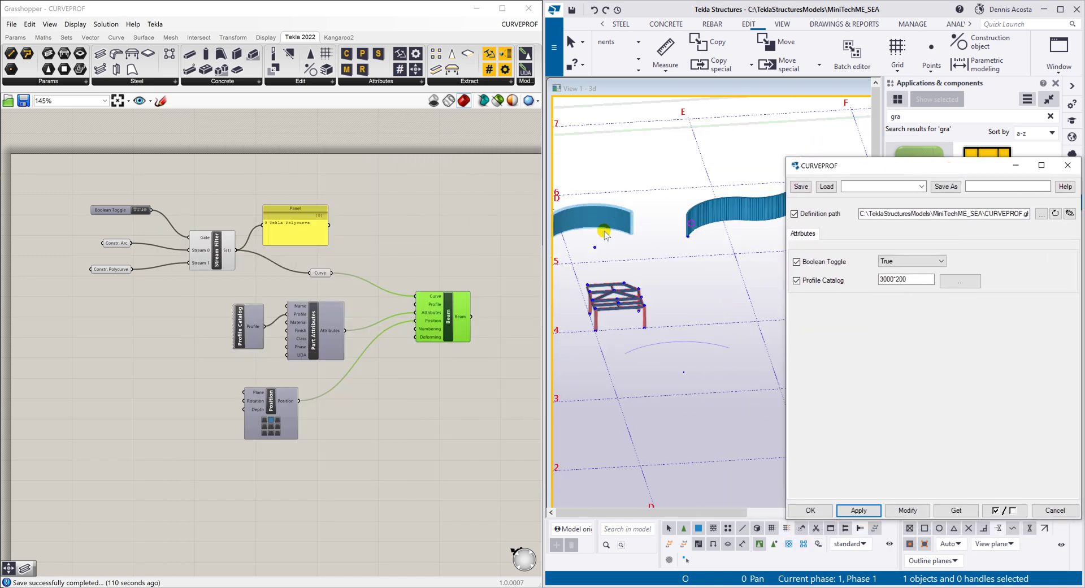
middle_drag(636, 259, 636, 310)
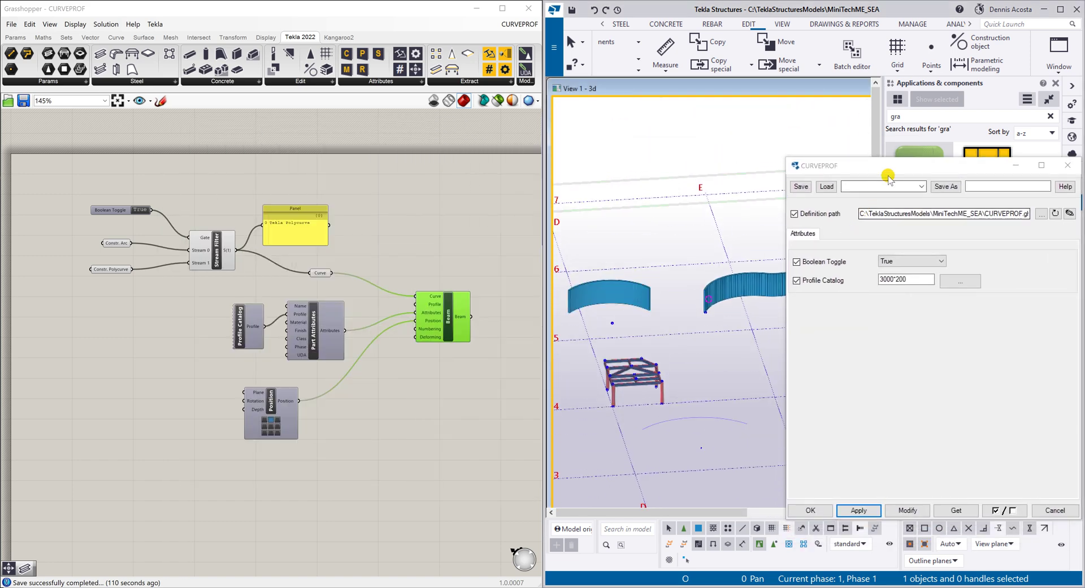
mouse_move(888, 166)
mouse_down()
mouse_move(841, 150)
mouse_move(888, 147)
mouse_up()
scroll(680, 299, down, 3)
middle_drag(722, 298, 672, 306)
scroll(679, 300, up, 2)
scroll(678, 300, down, 2)
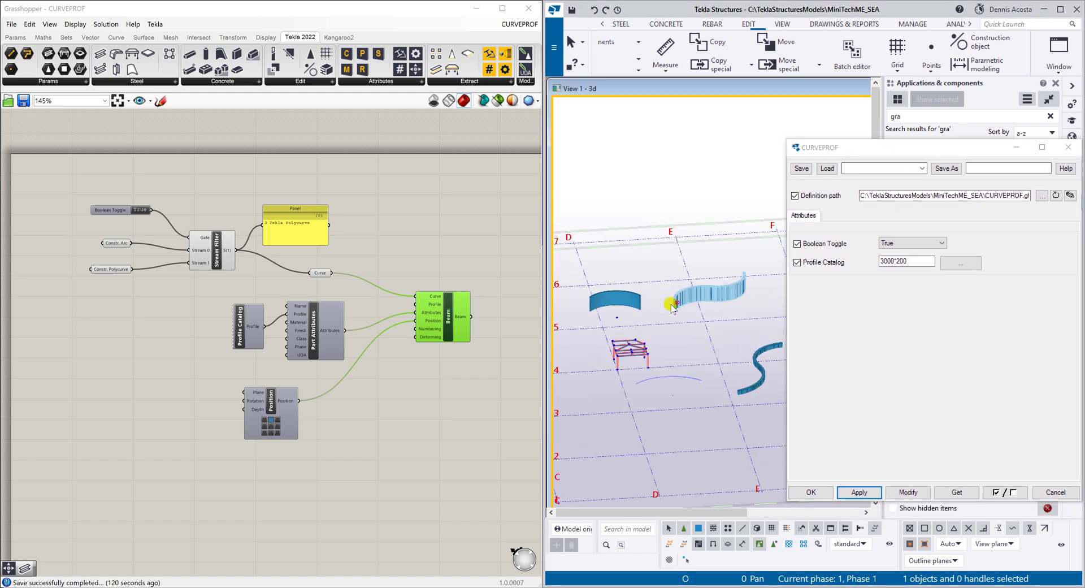
click(668, 386)
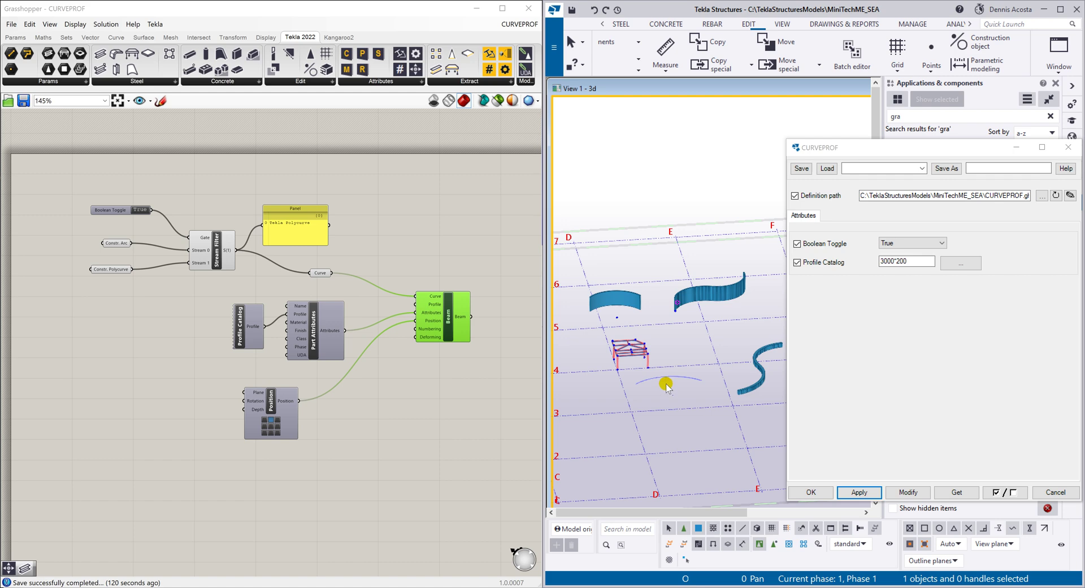
Step: Open the arc beam's component properties and move the CURVEPROF dialog clear of the 3D view
scroll(623, 308, up, 5)
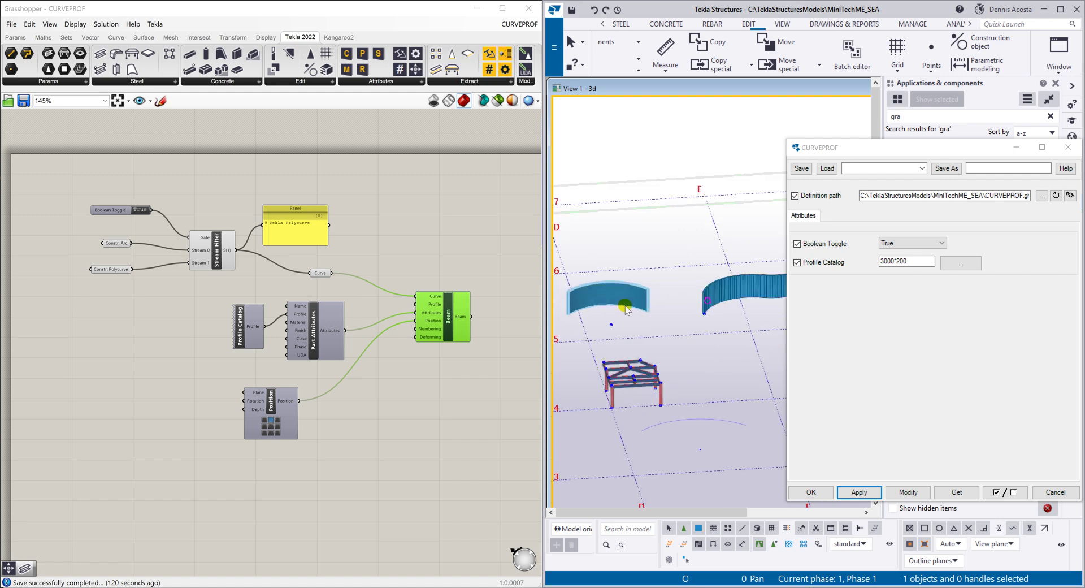
scroll(622, 308, down, 2)
middle_drag(606, 302, 661, 297)
scroll(661, 297, up, 2)
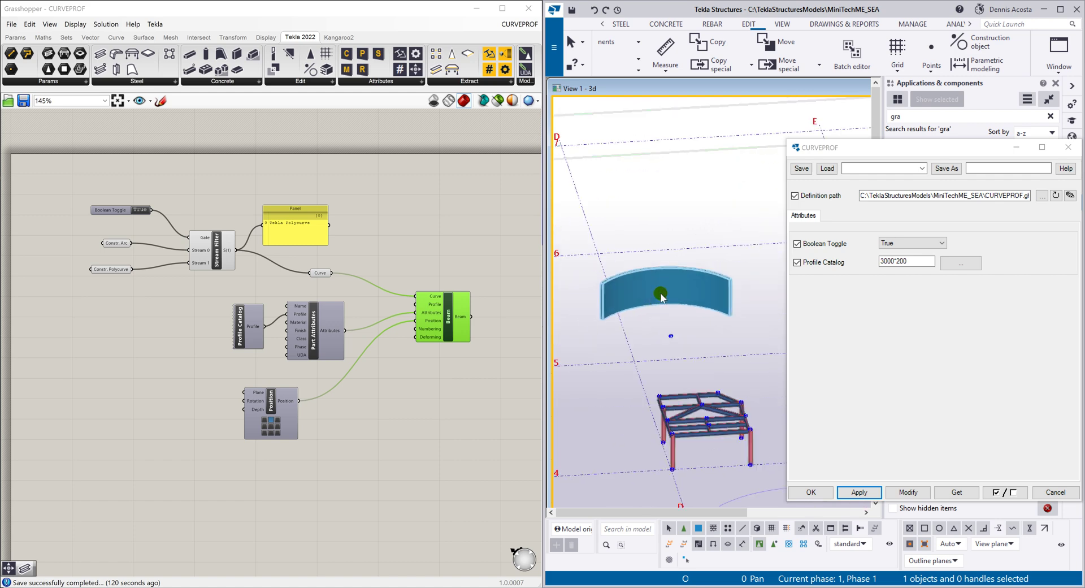
double_click(678, 285)
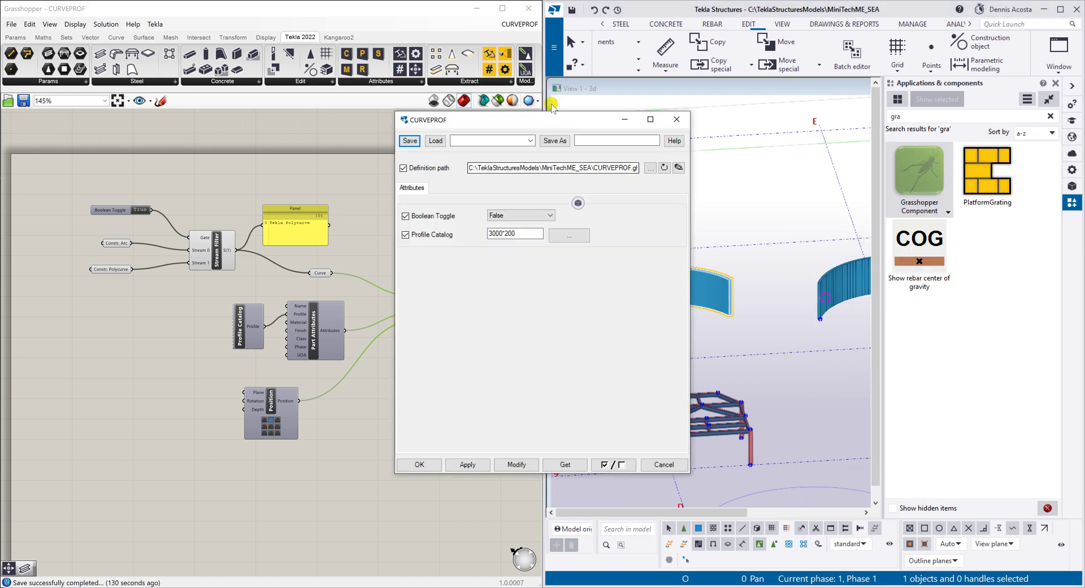
drag(560, 120, 390, 123)
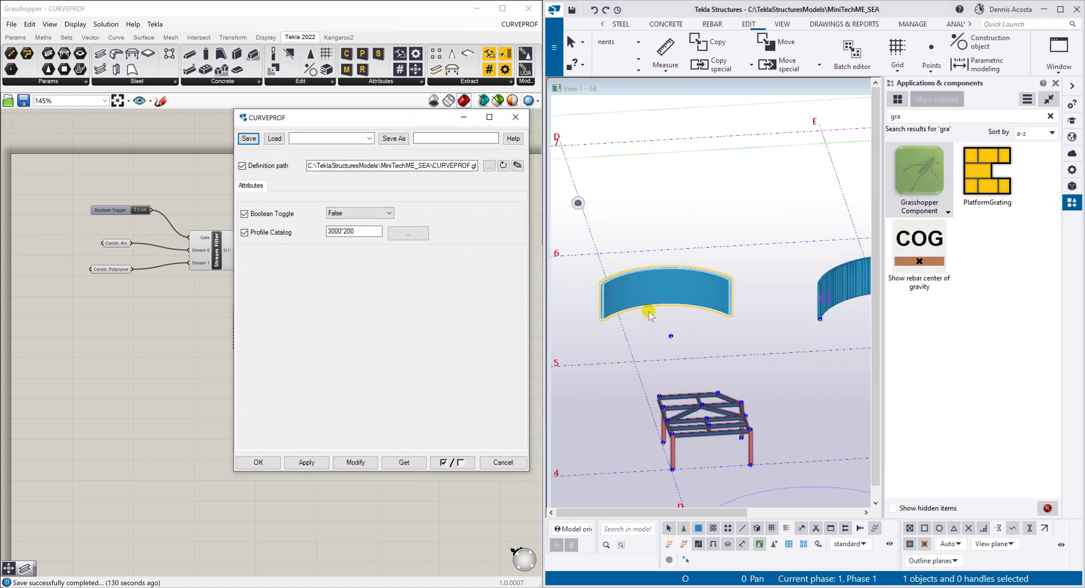
Step: Set the arc beam component's Profile Catalog to W310X79 from the catalog's I profiles and modify the beam
drag(374, 231, 298, 238)
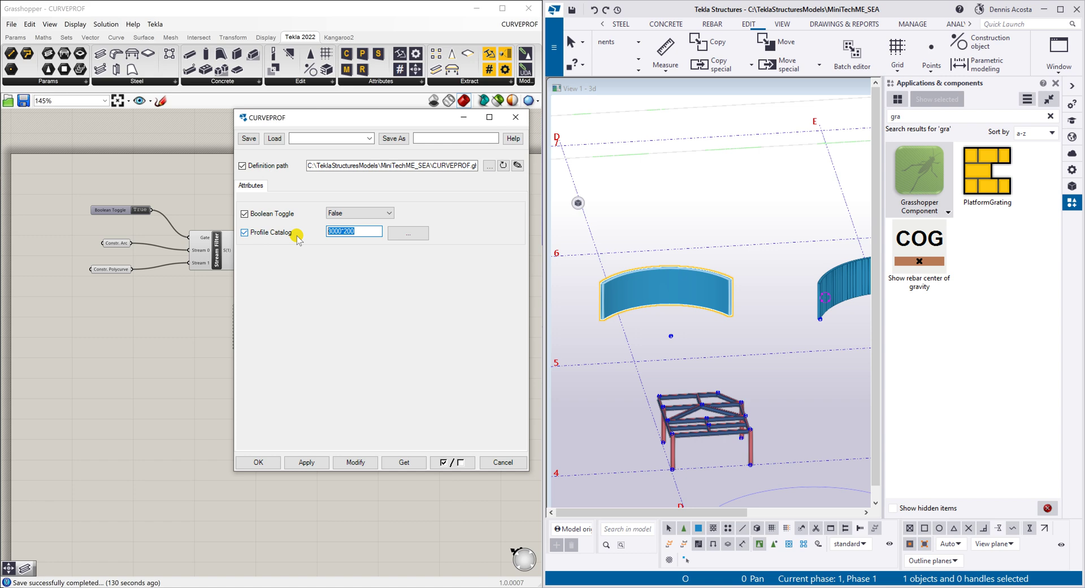
click(409, 234)
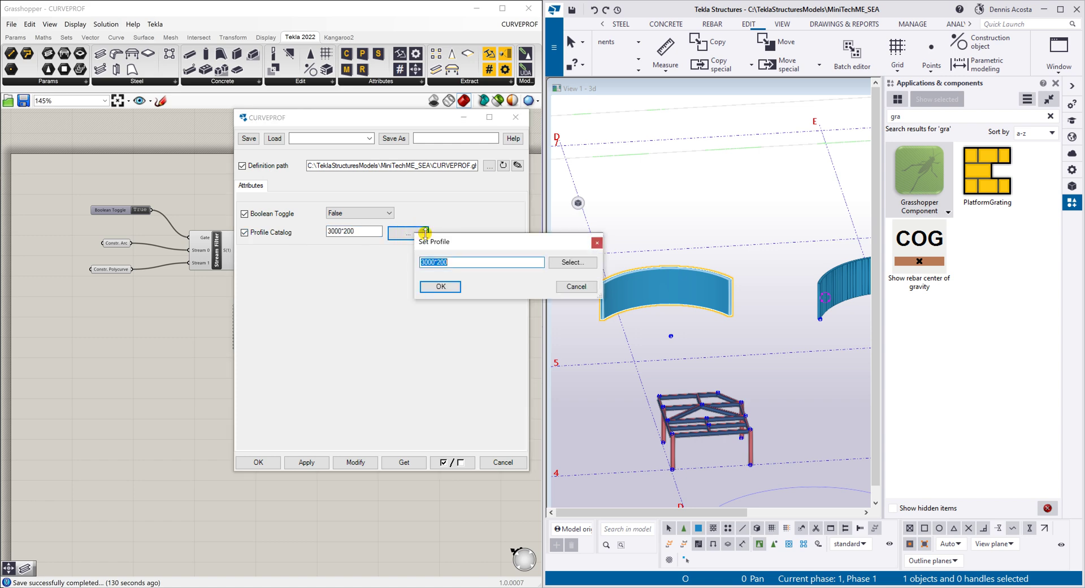
click(582, 262)
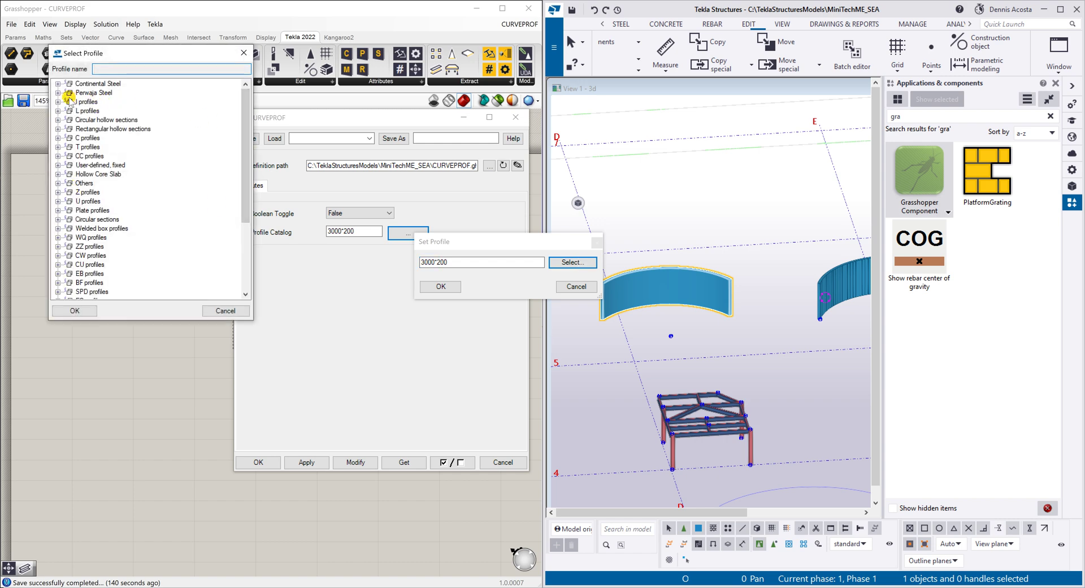
click(58, 101)
click(68, 111)
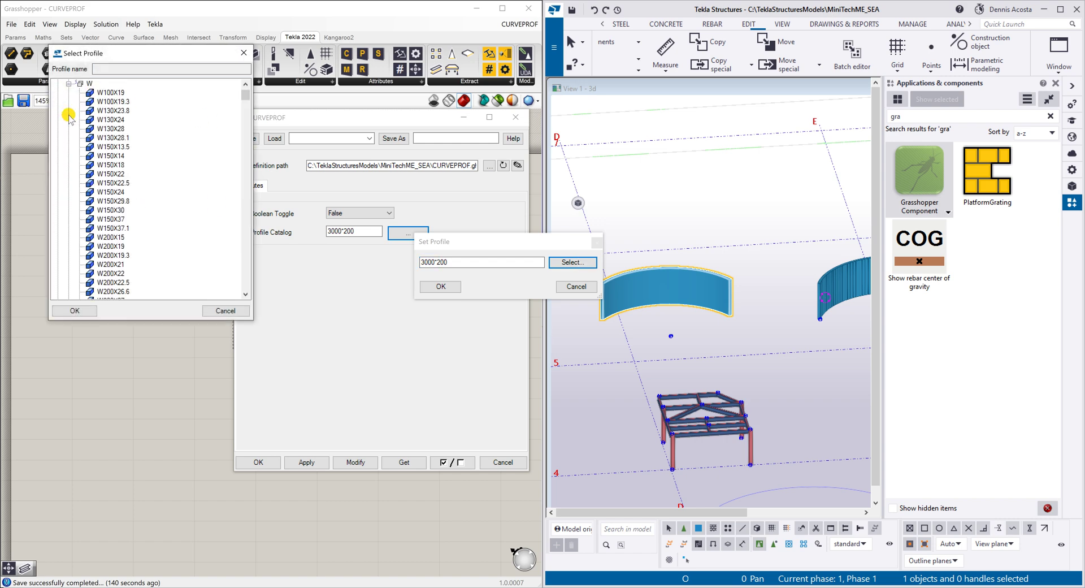
scroll(116, 252, down, 15)
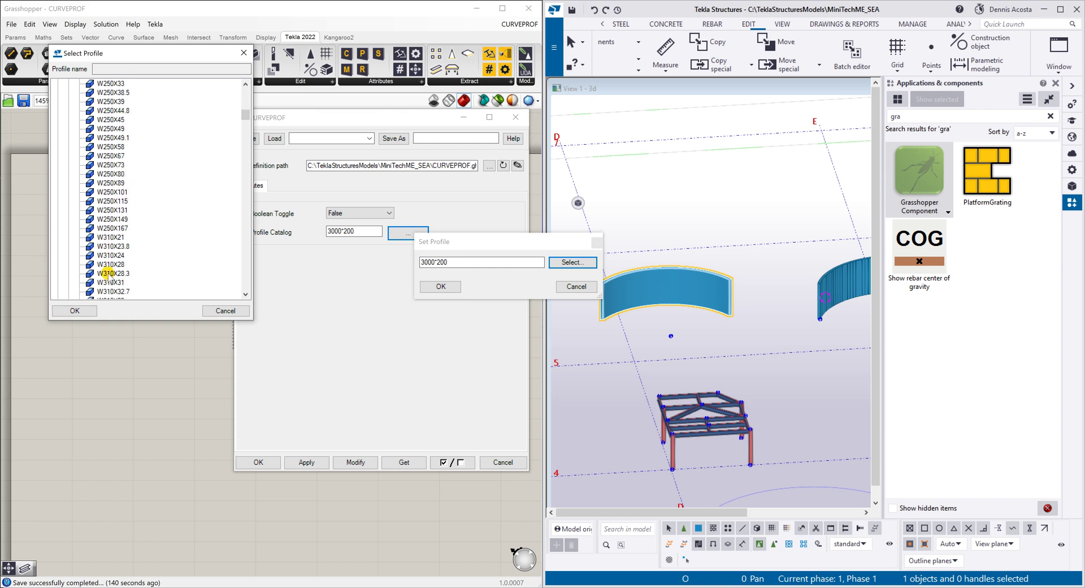
click(111, 246)
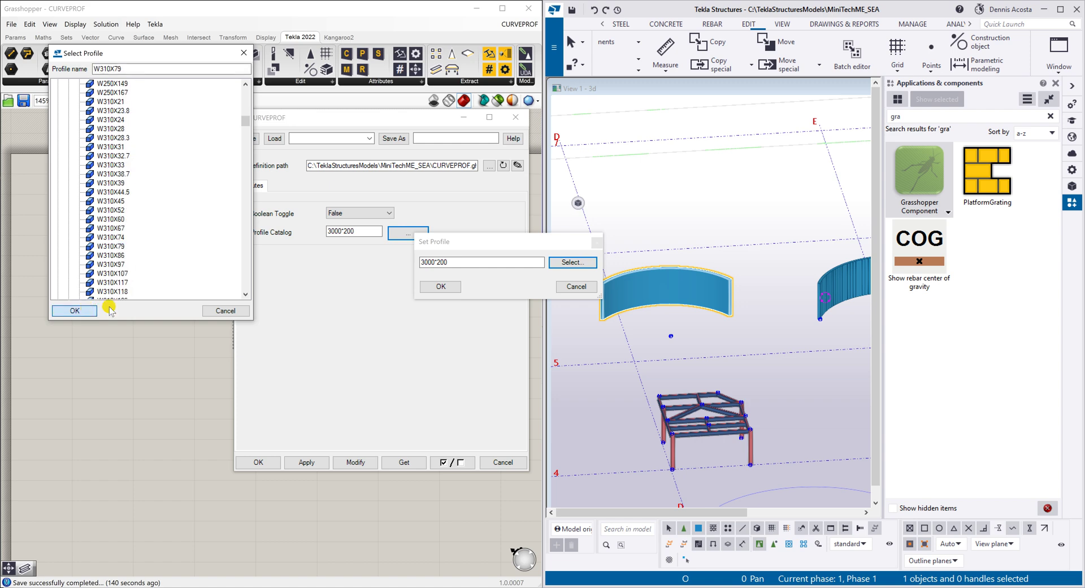
click(75, 310)
click(440, 286)
click(319, 463)
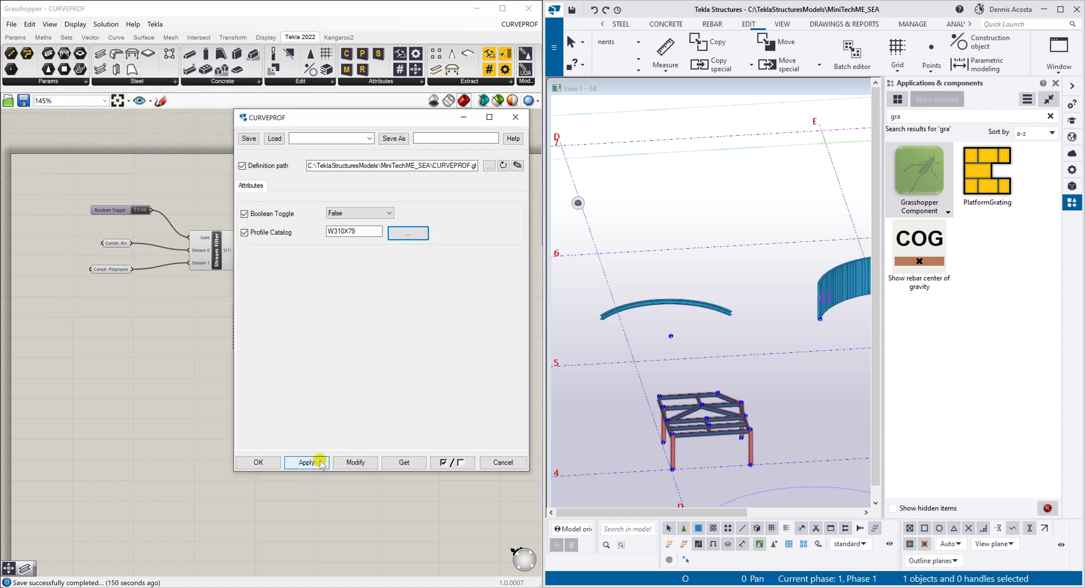
click(355, 463)
Step: Copy the W310X79 profile value into the S-shaped polycurve beam's component properties and modify that beam
scroll(641, 362, up, 6)
scroll(654, 356, down, 10)
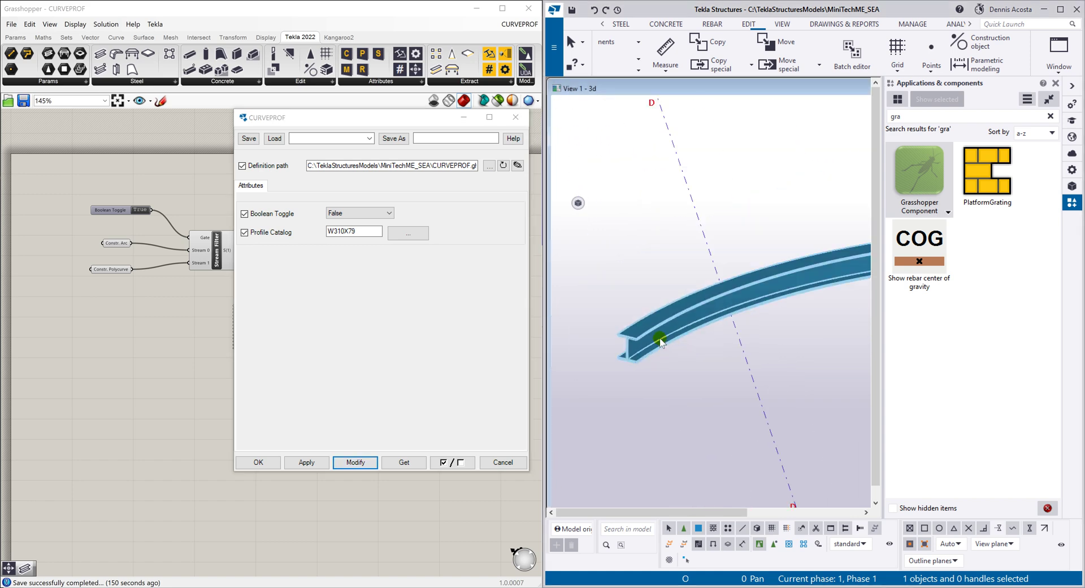
middle_drag(697, 262, 602, 259)
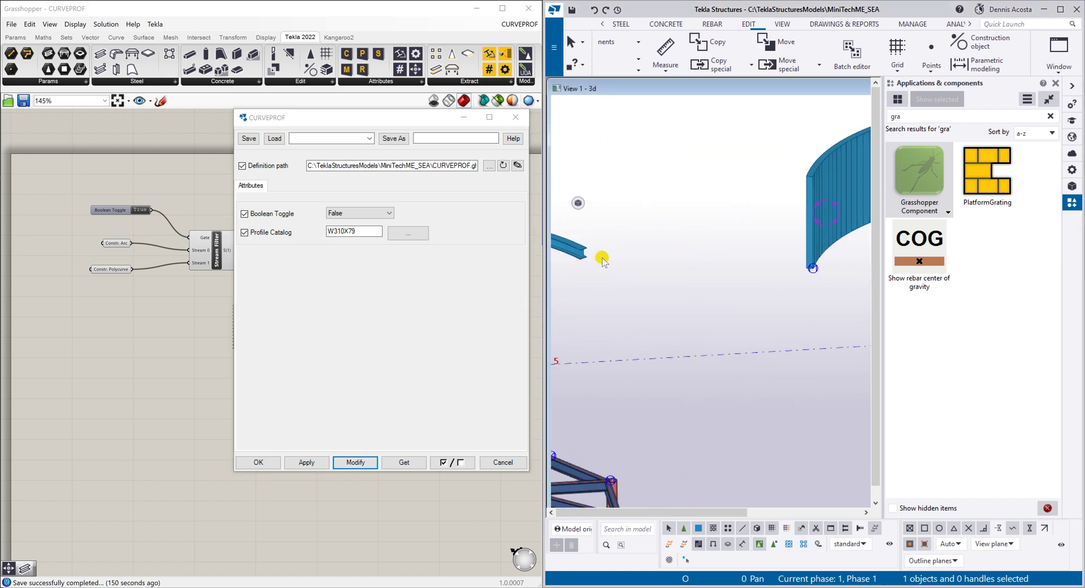
scroll(607, 256, down, 4)
scroll(687, 249, up, 4)
drag(365, 230, 293, 242)
key(ctrl+c)
click(719, 215)
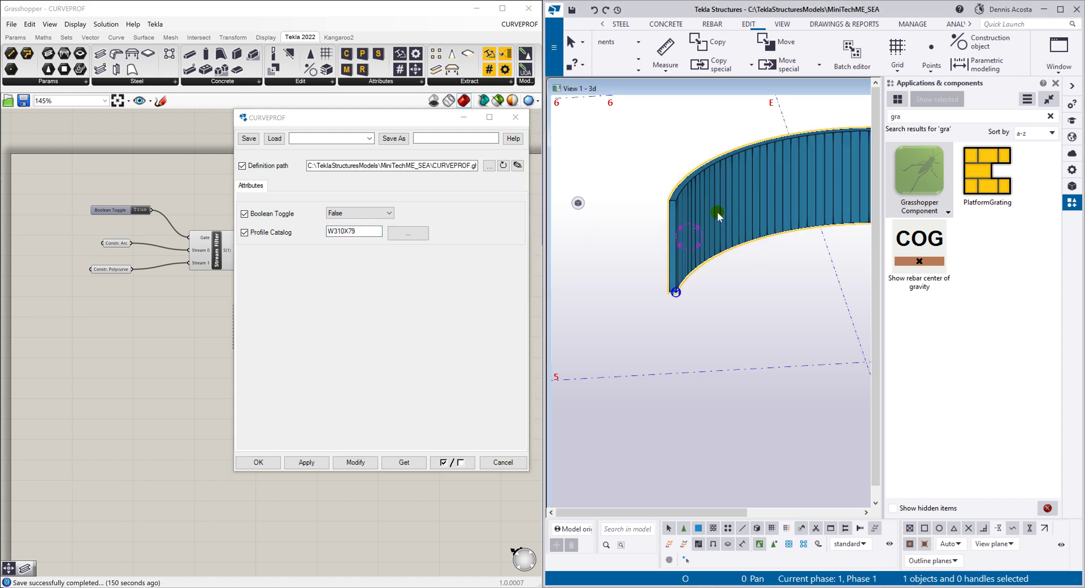
double_click(719, 213)
drag(358, 232, 300, 237)
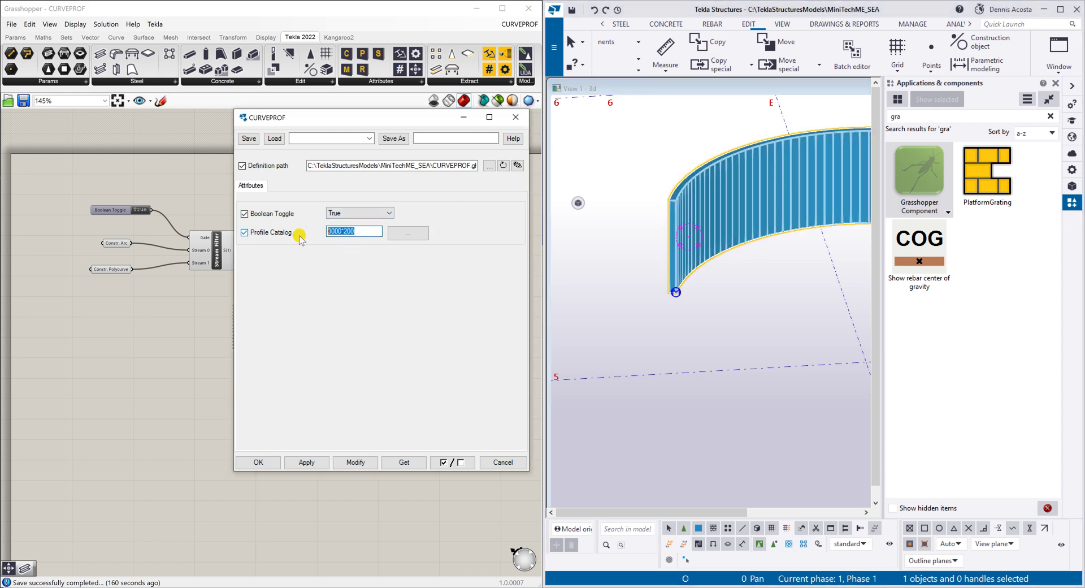
key(ctrl+v)
click(359, 461)
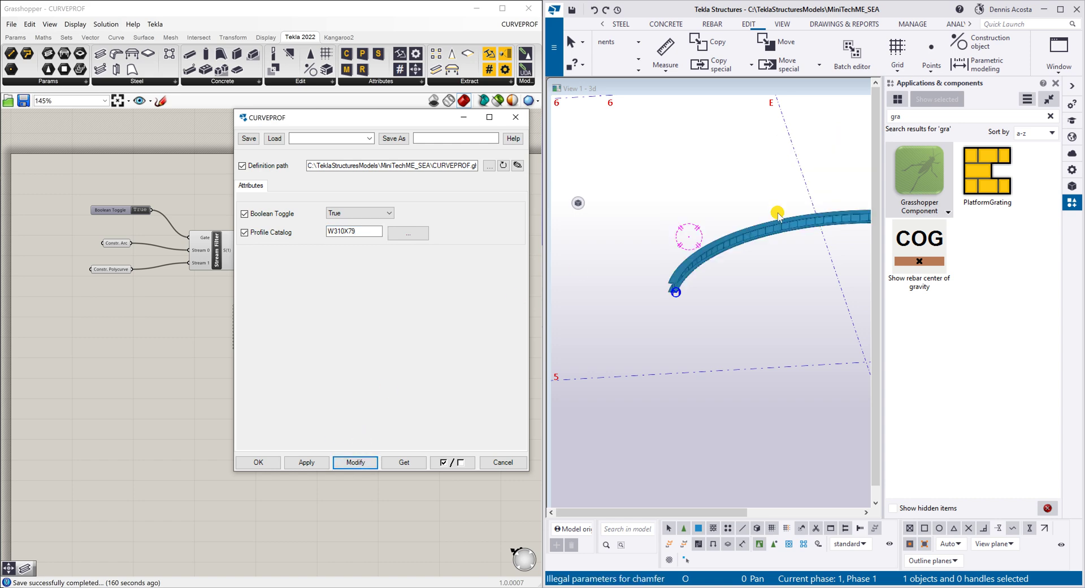
Step: Examine the polycurve and arc beams with their steel profile in the 3D view, close up and together
scroll(714, 275, up, 4)
middle_click(713, 276)
scroll(714, 277, down, 2)
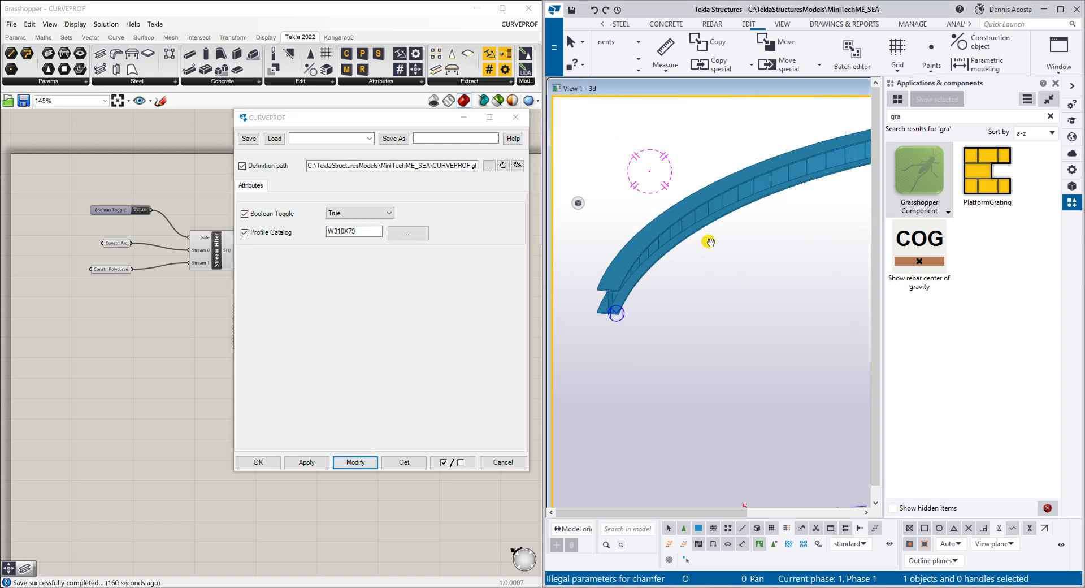
ctrl+middle_drag(709, 241, 749, 265)
scroll(764, 205, down, 4)
scroll(749, 266, down, 4)
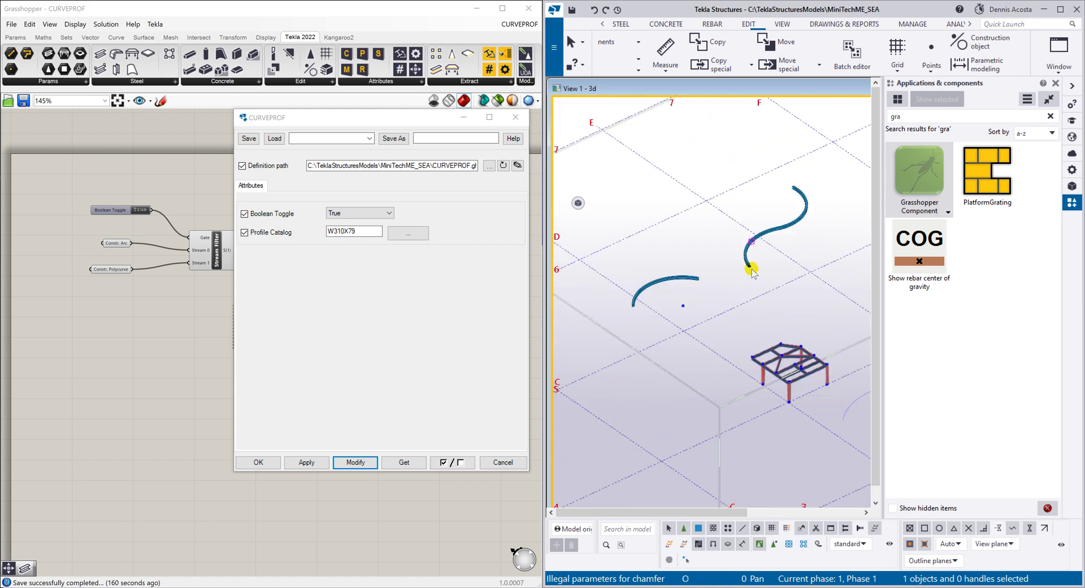
scroll(735, 277, up, 3)
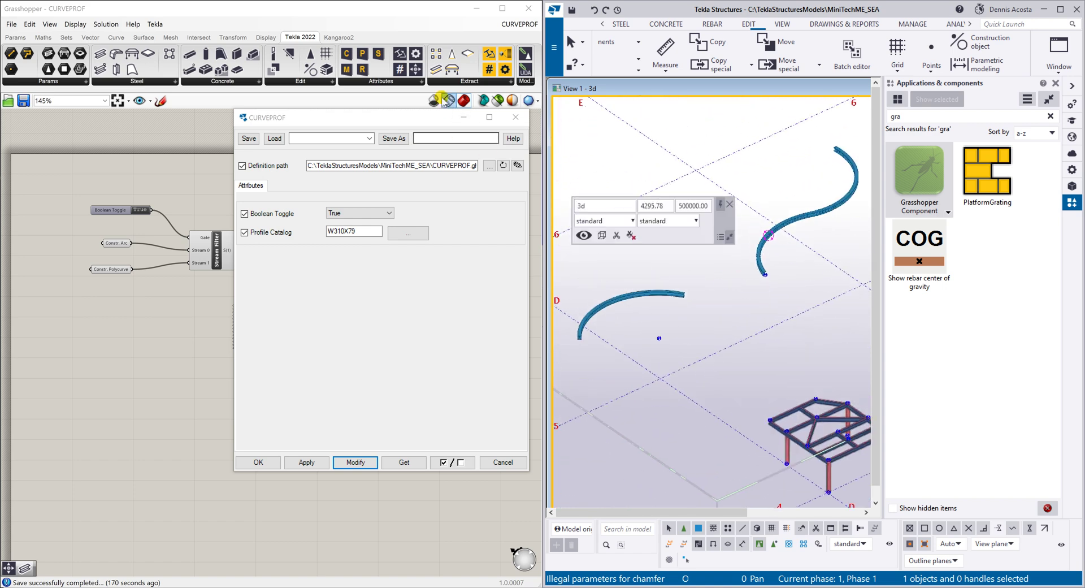
Step: Bring the Grasshopper canvas in front of the CURVEPROF dialog and review the complete script
drag(413, 121, 403, 276)
click(338, 178)
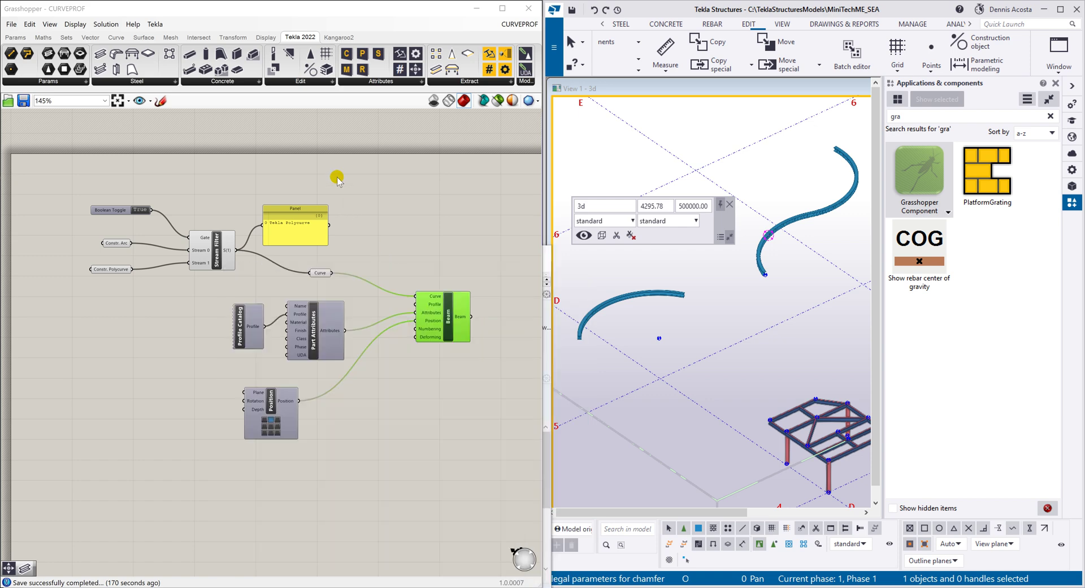
scroll(334, 164, down, 2)
scroll(334, 316, up, 2)
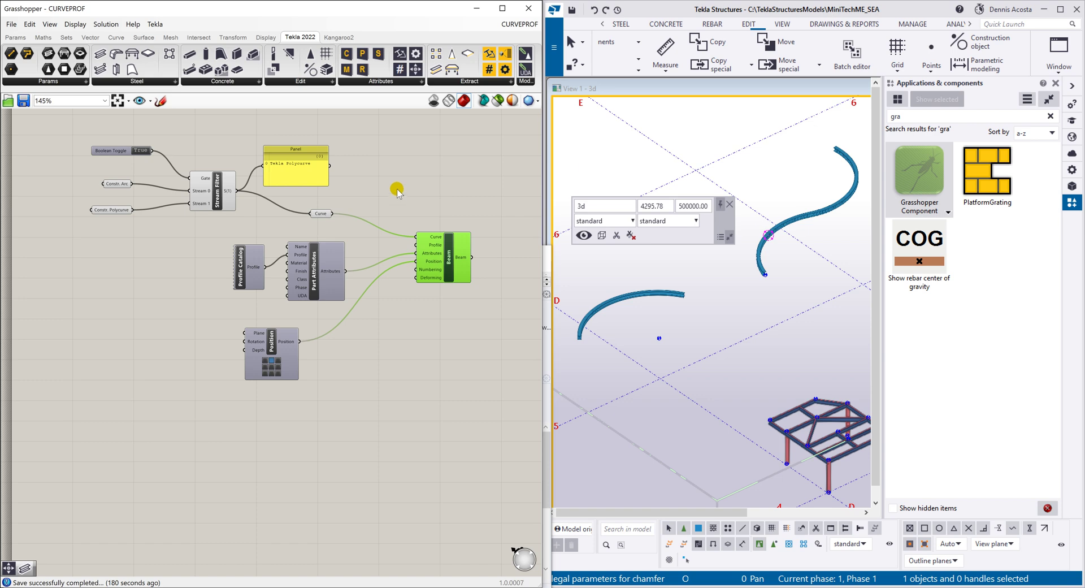
click(578, 587)
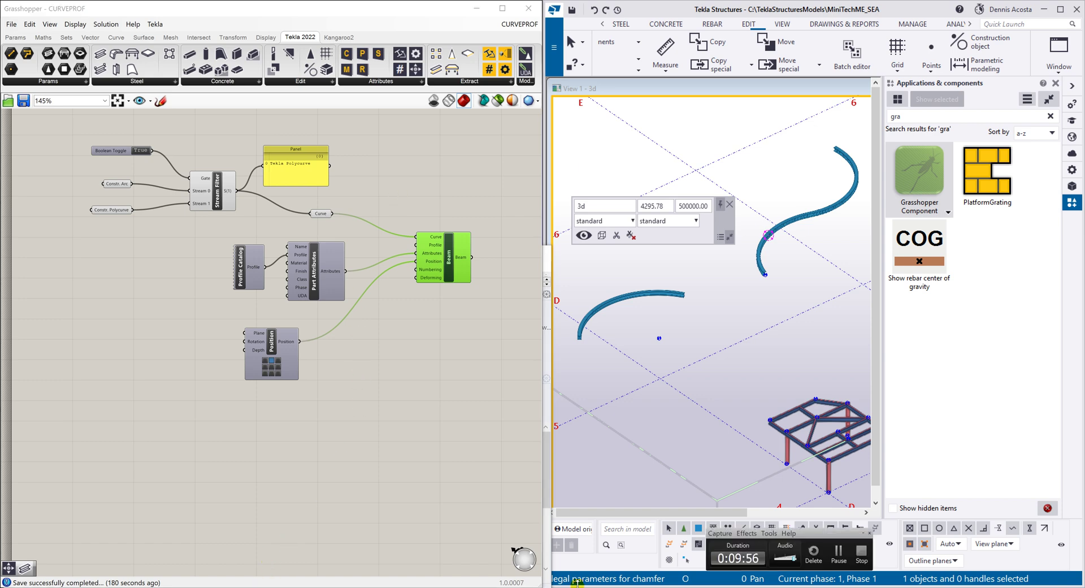